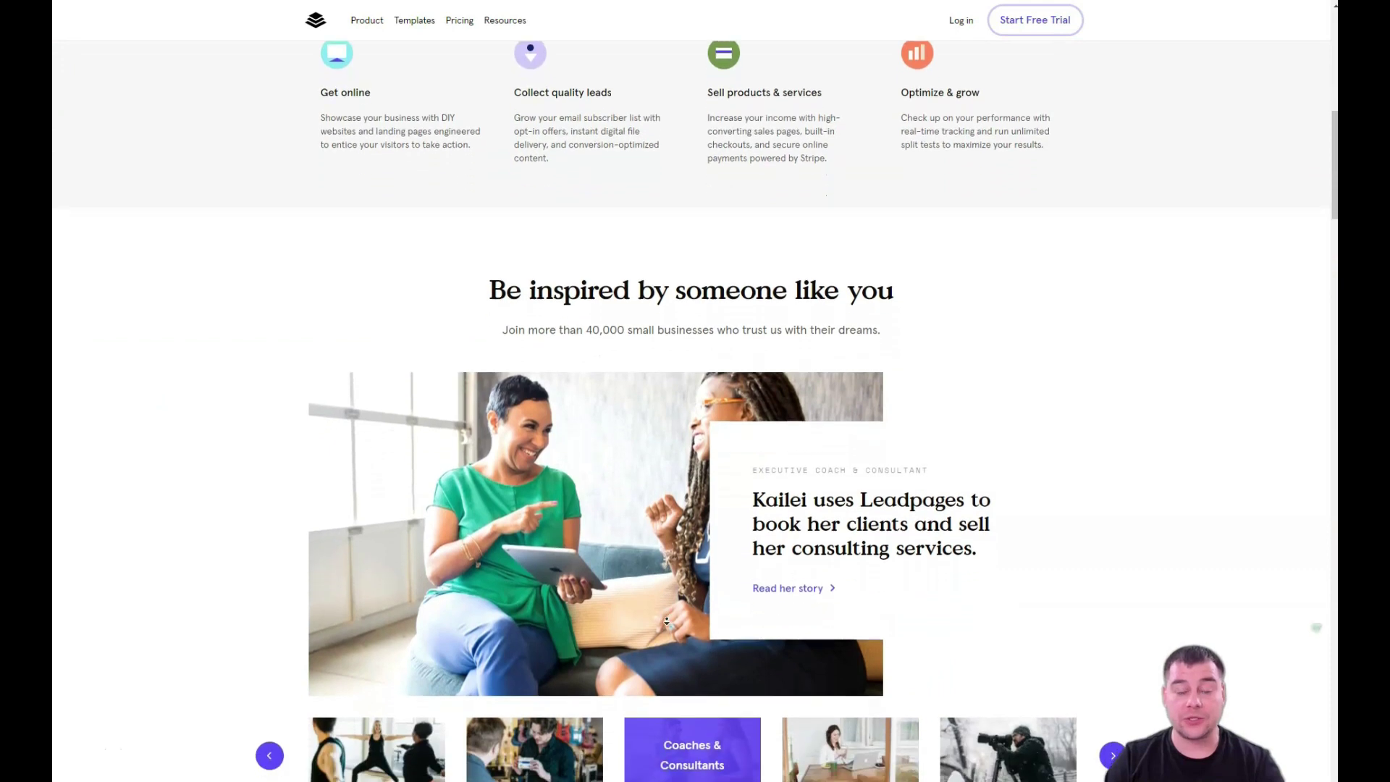
- Read through the Leadpages homepage from the customer stories through features, templates and integrations to the closing free trial offer
scroll(667, 621, down, 3)
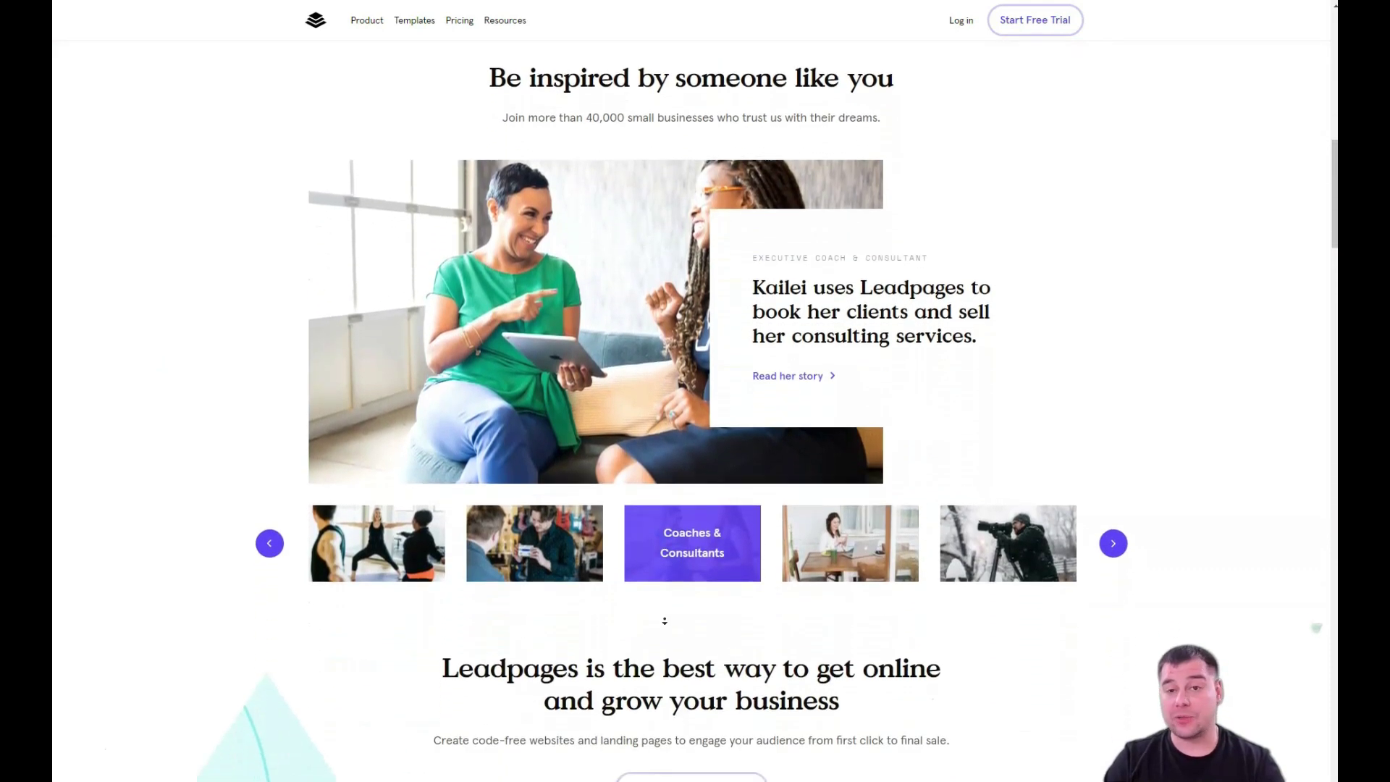
scroll(664, 620, down, 3)
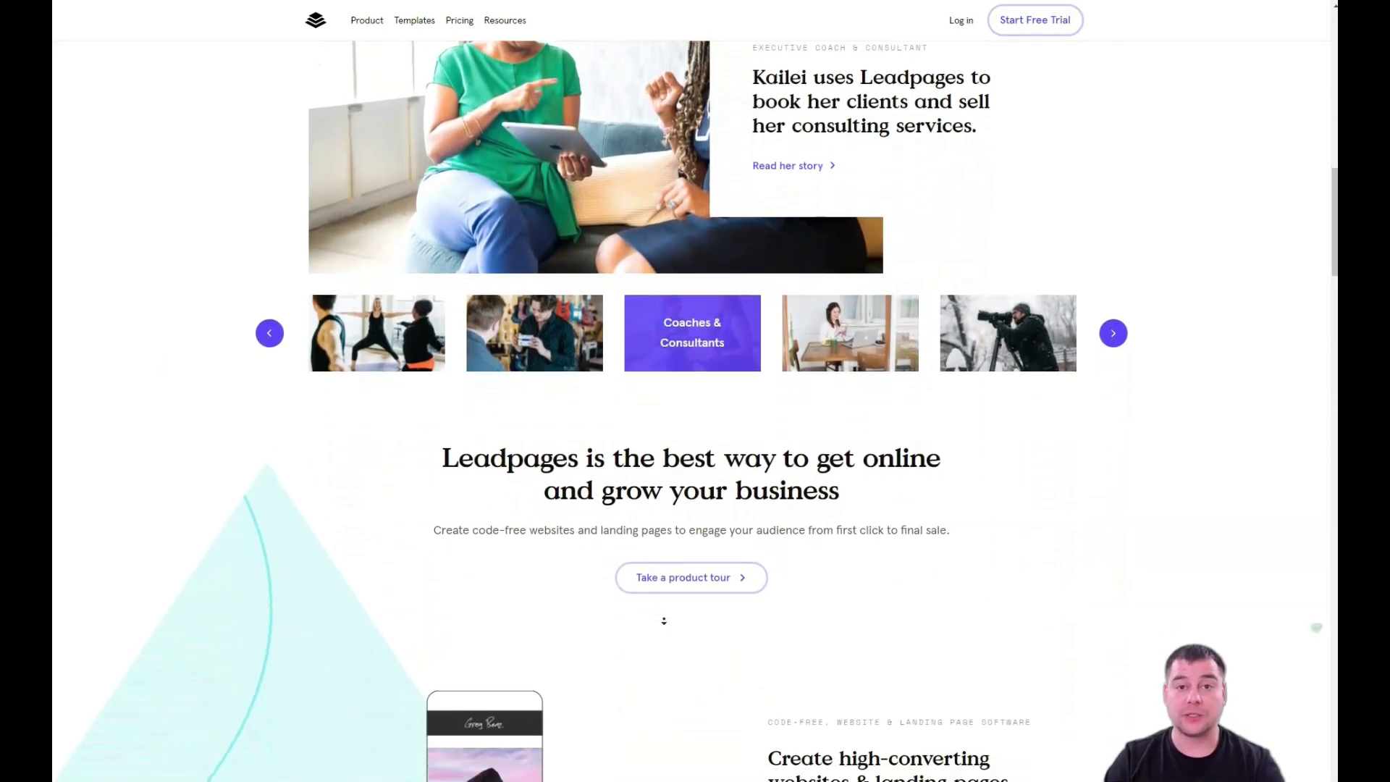
scroll(664, 621, down, 3)
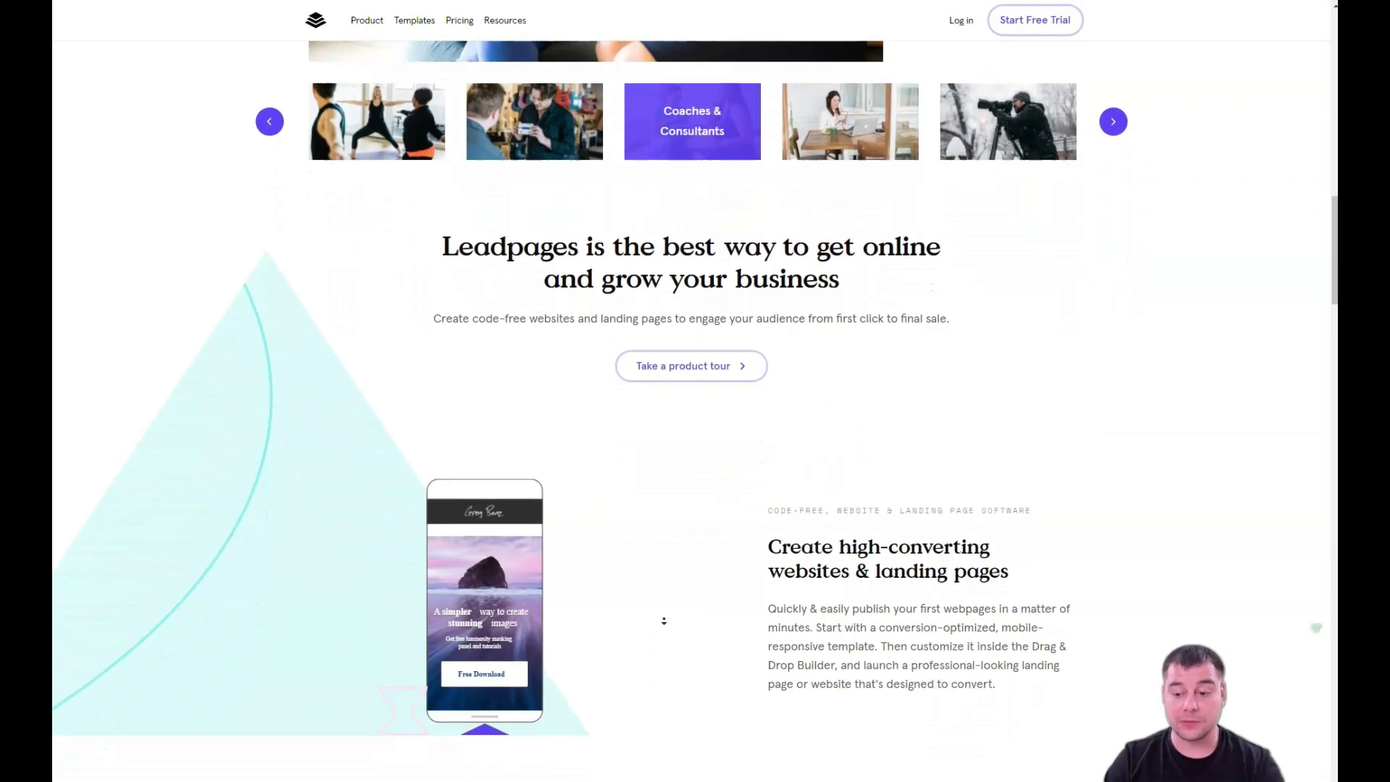
scroll(664, 620, down, 3)
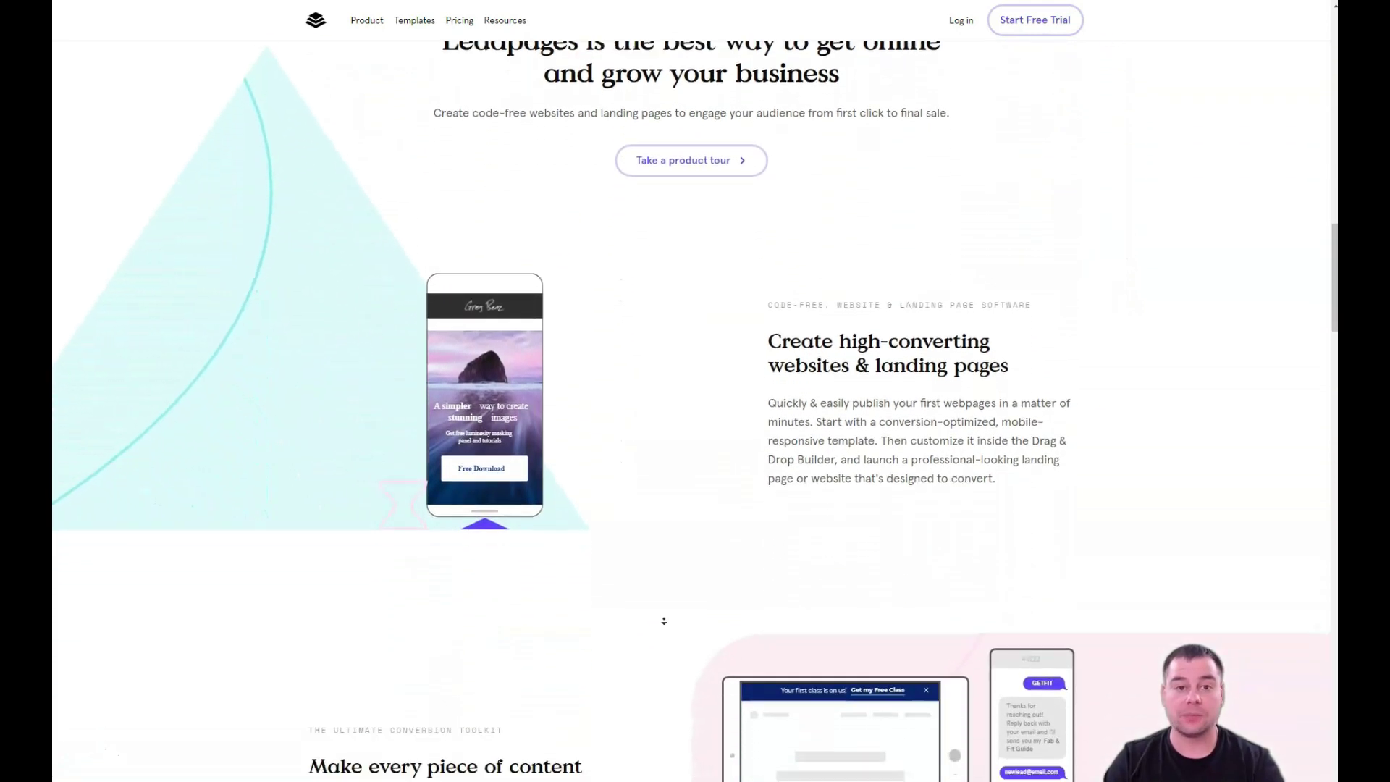
scroll(664, 621, down, 3)
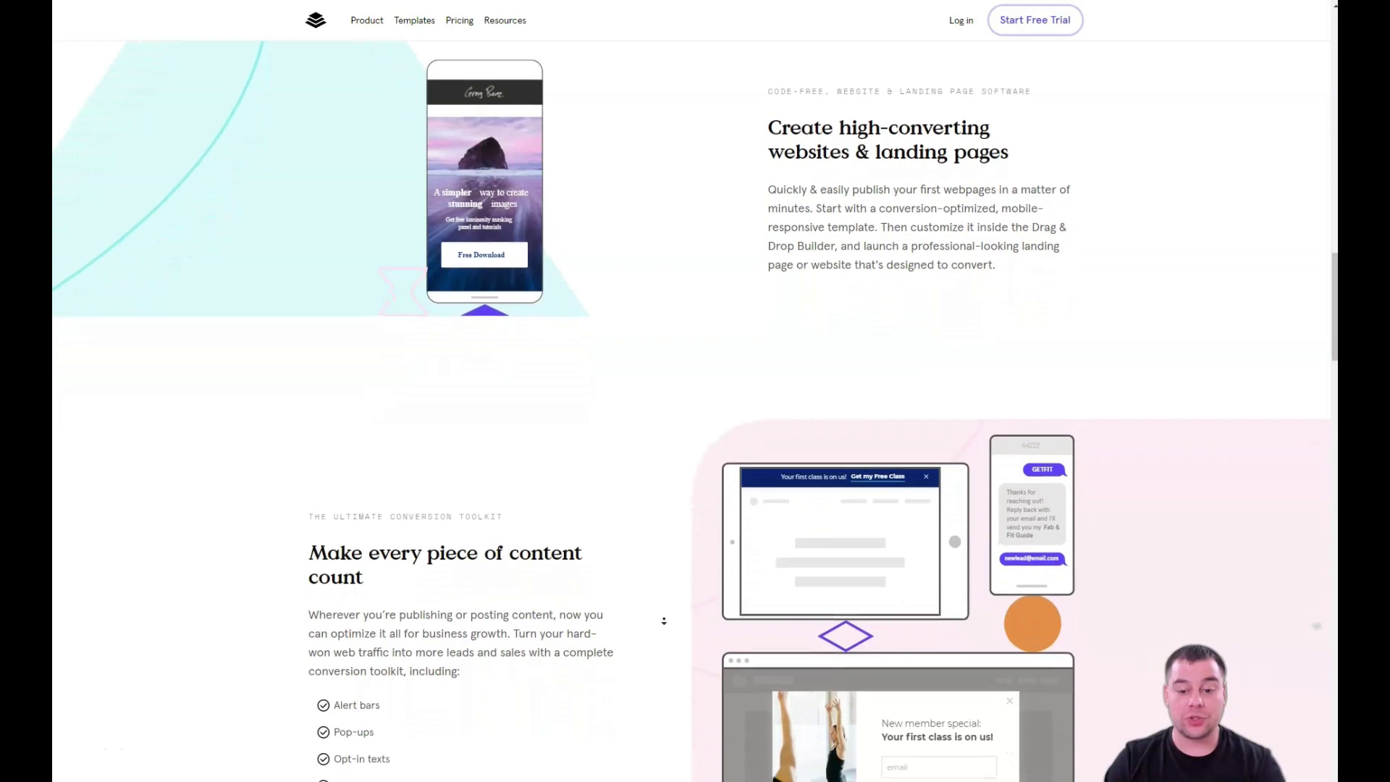
scroll(664, 620, down, 3)
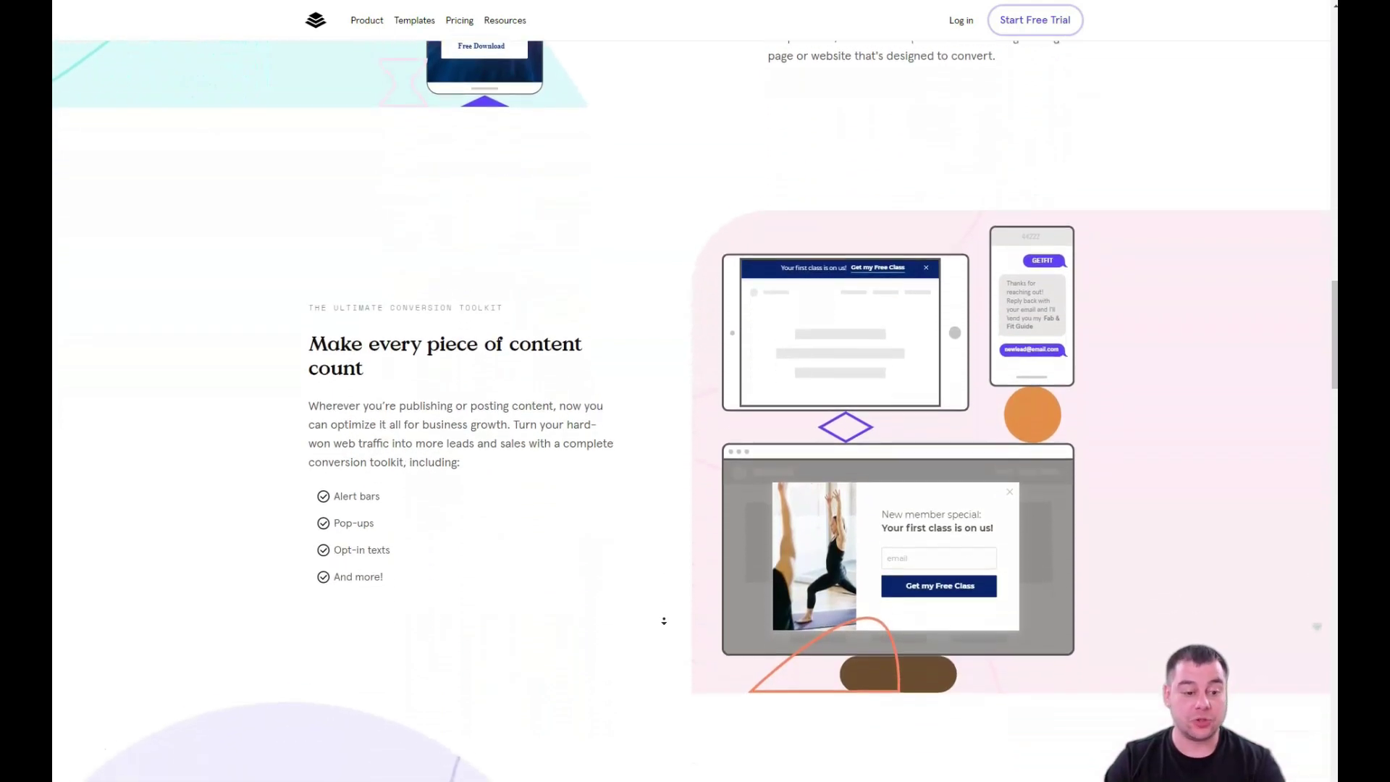
scroll(664, 621, down, 3)
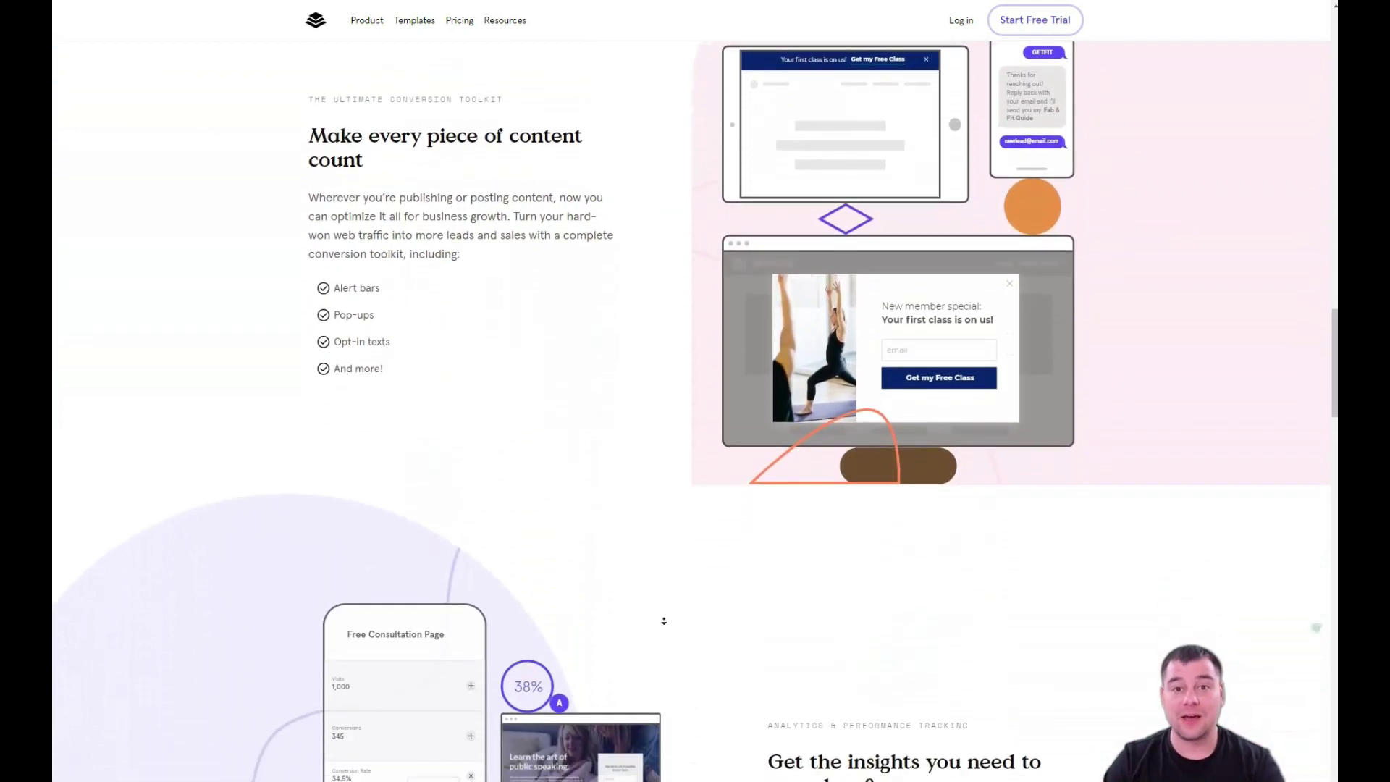
scroll(664, 621, down, 3)
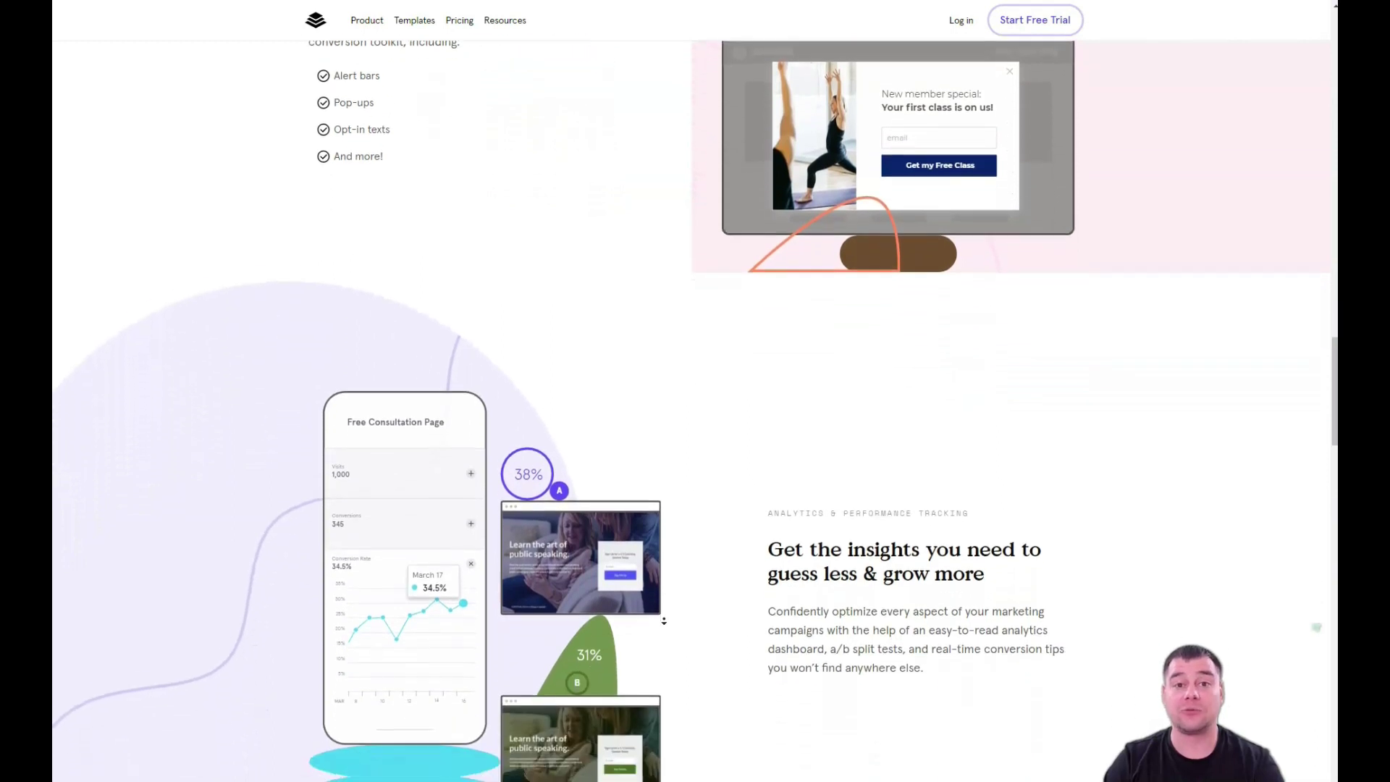
scroll(675, 622, down, 3)
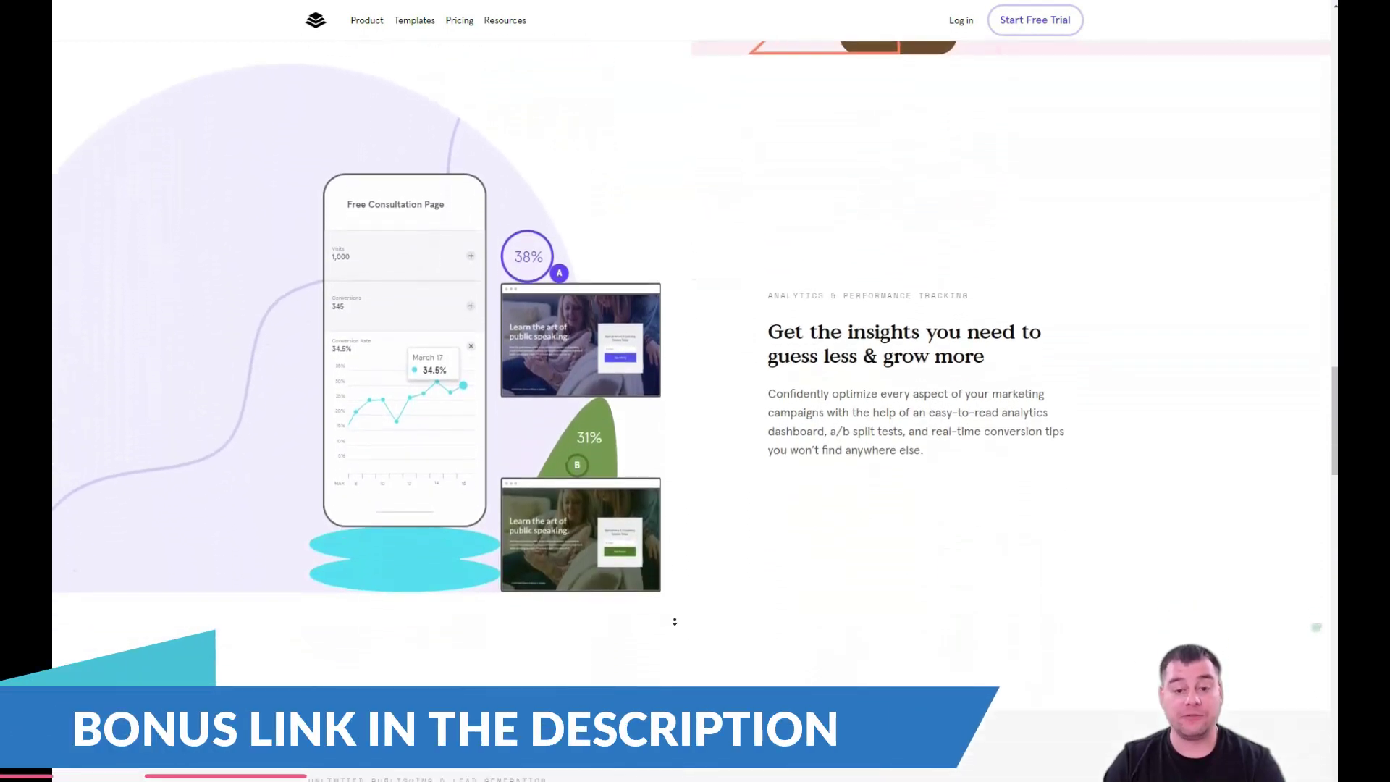
scroll(688, 621, down, 3)
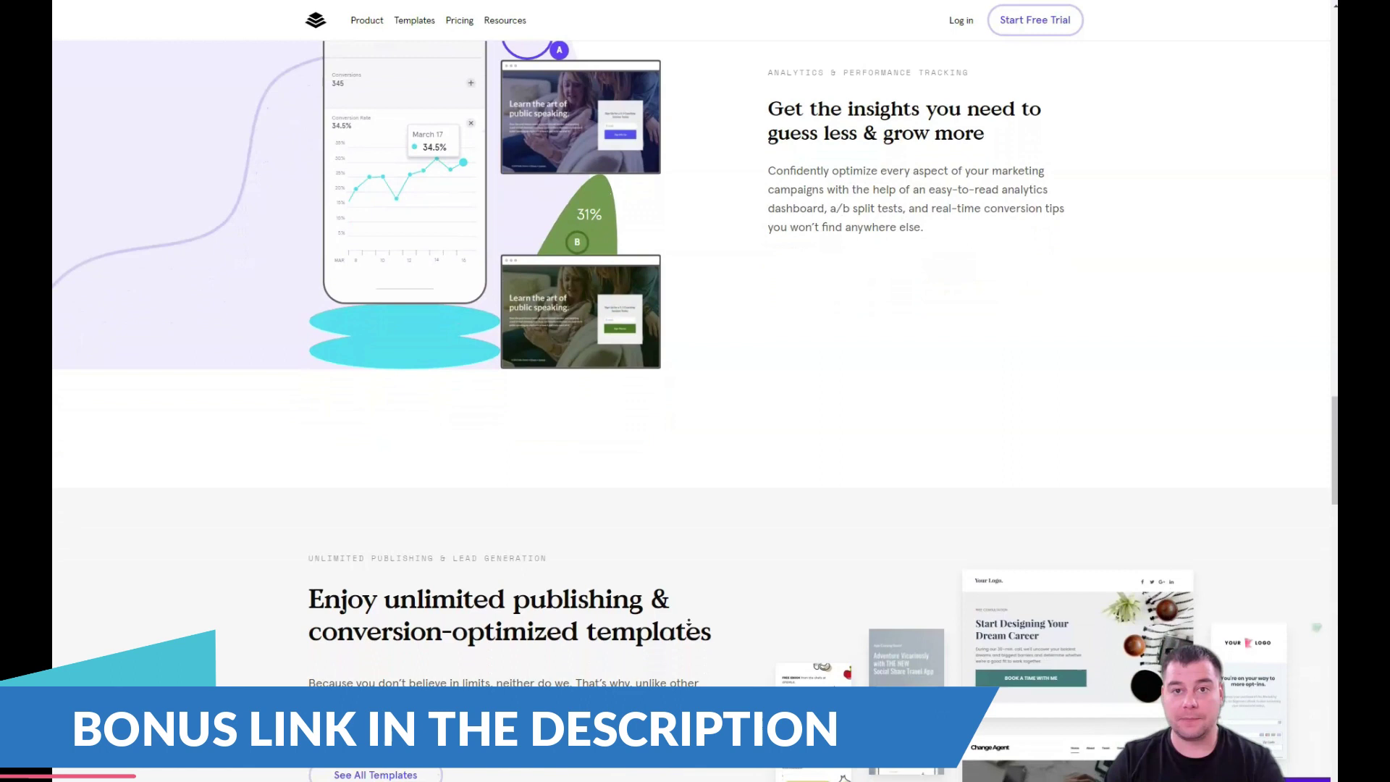
scroll(694, 617, down, 3)
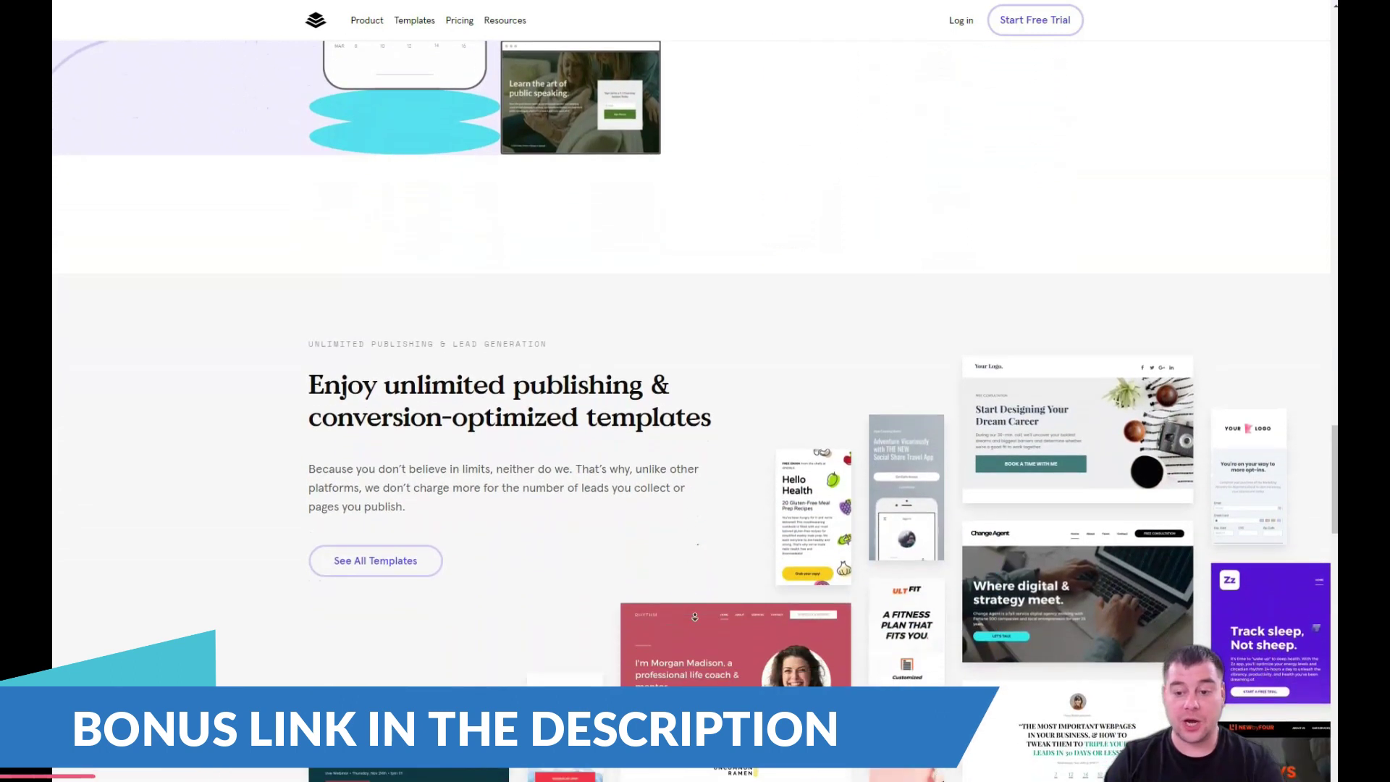
scroll(697, 623, down, 3)
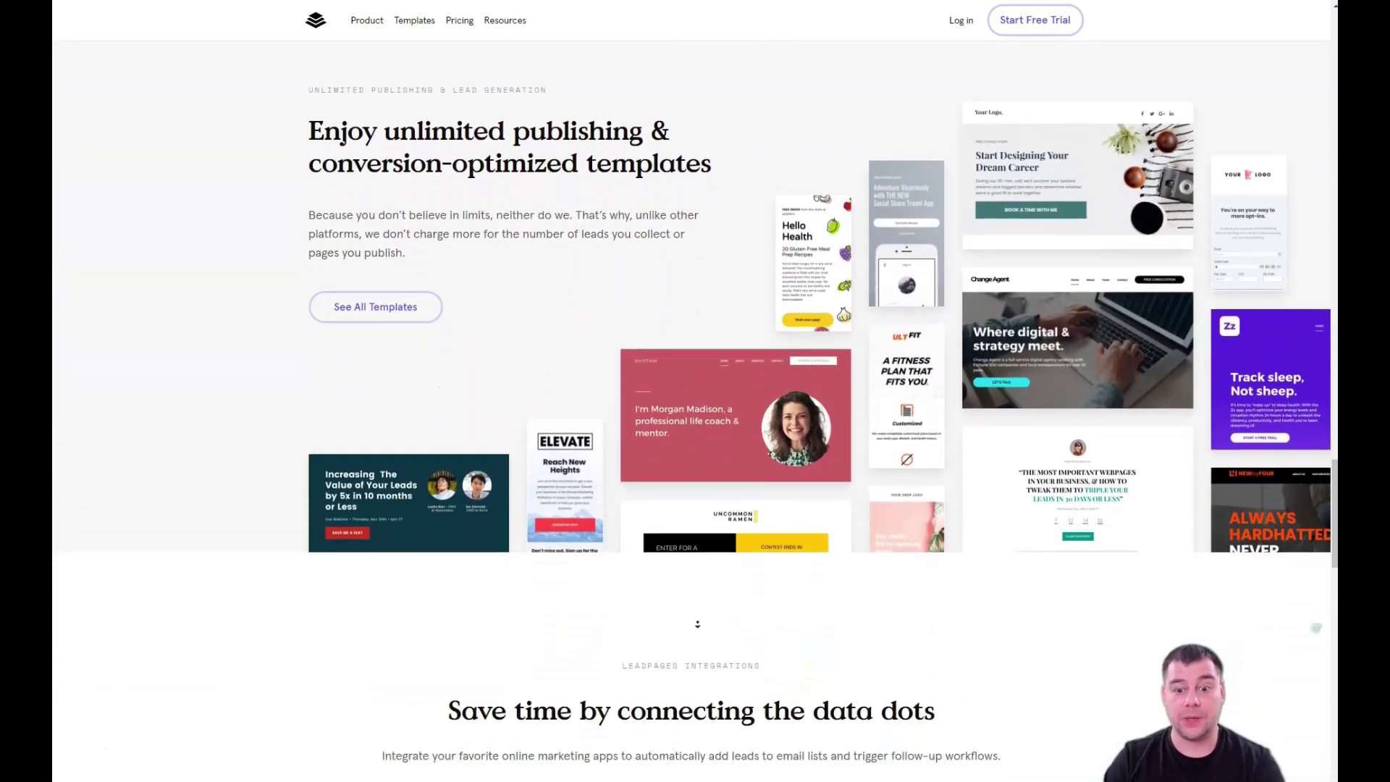
scroll(698, 622, down, 3)
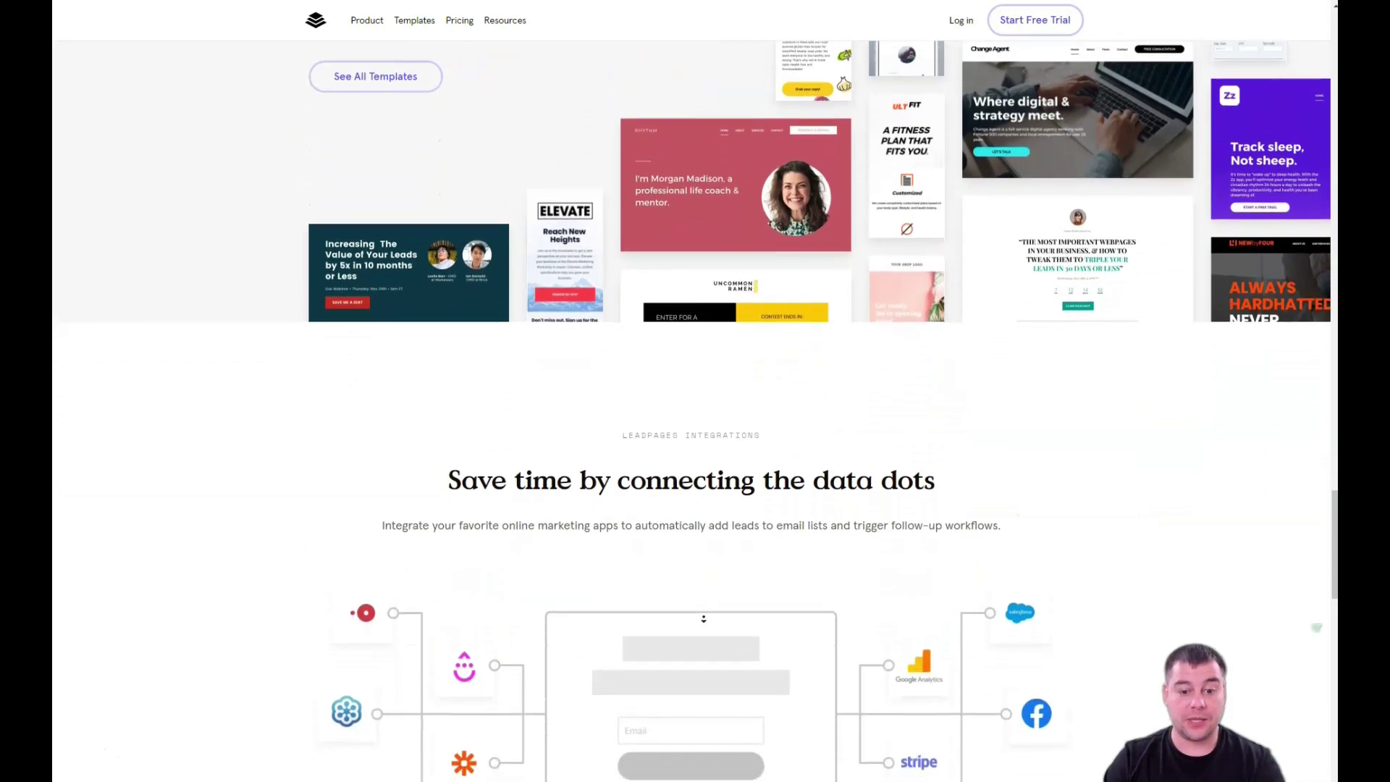
scroll(703, 622, down, 3)
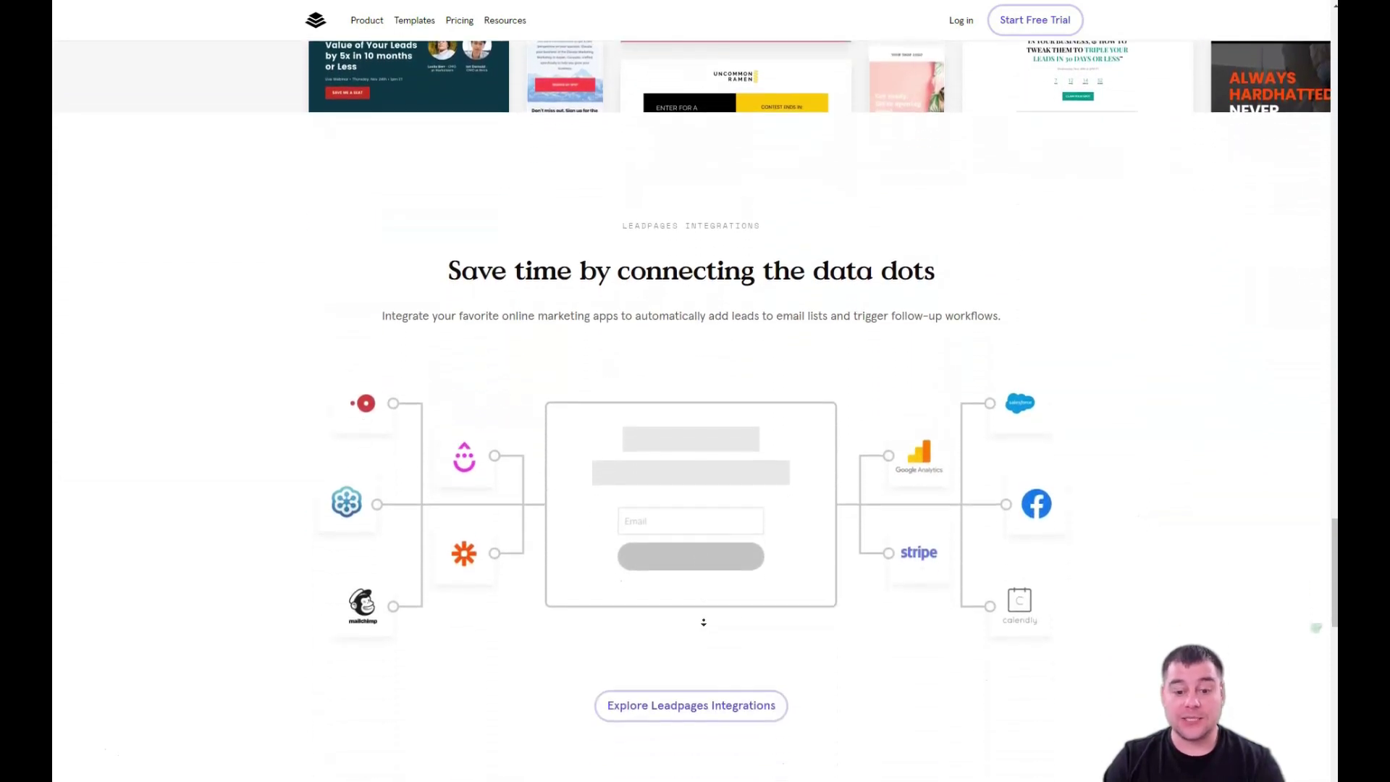
scroll(709, 624, down, 2)
scroll(689, 628, down, 5)
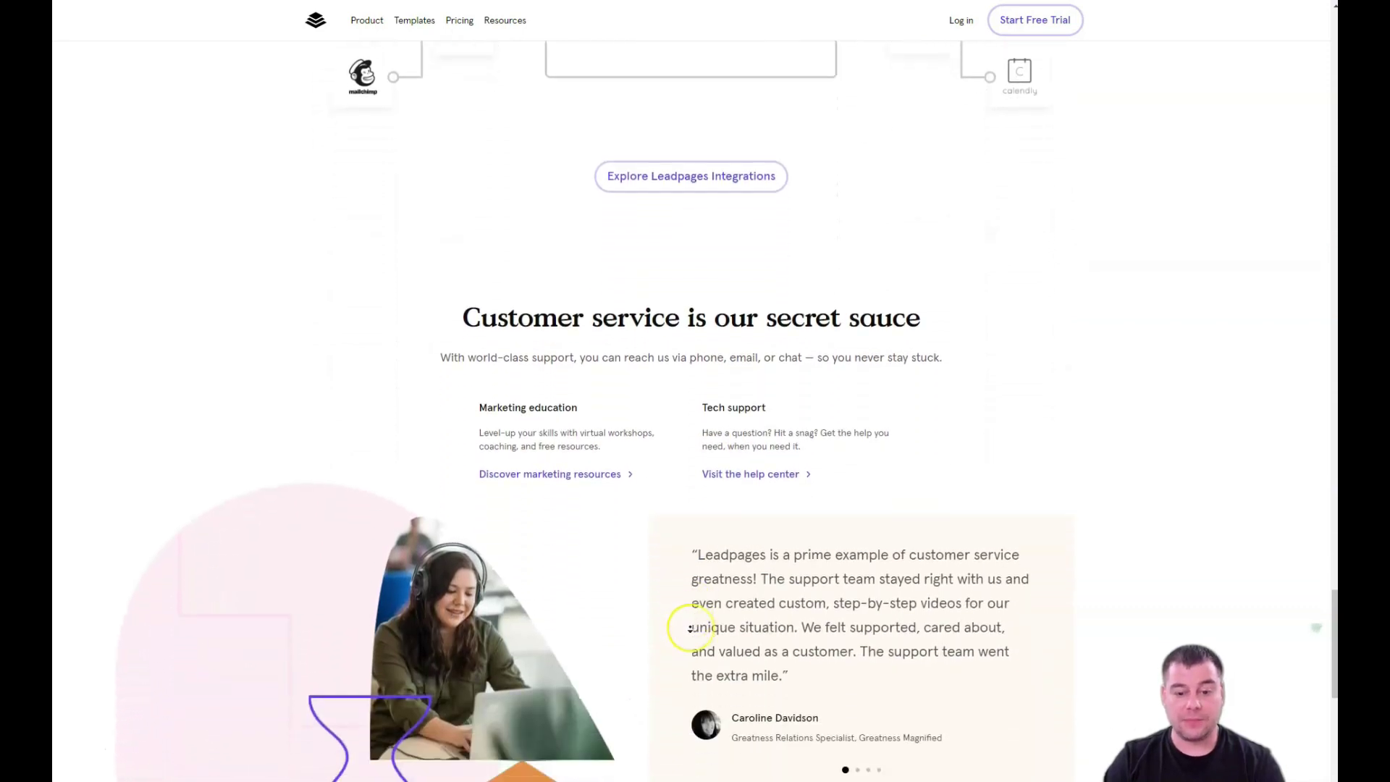
scroll(690, 628, down, 2)
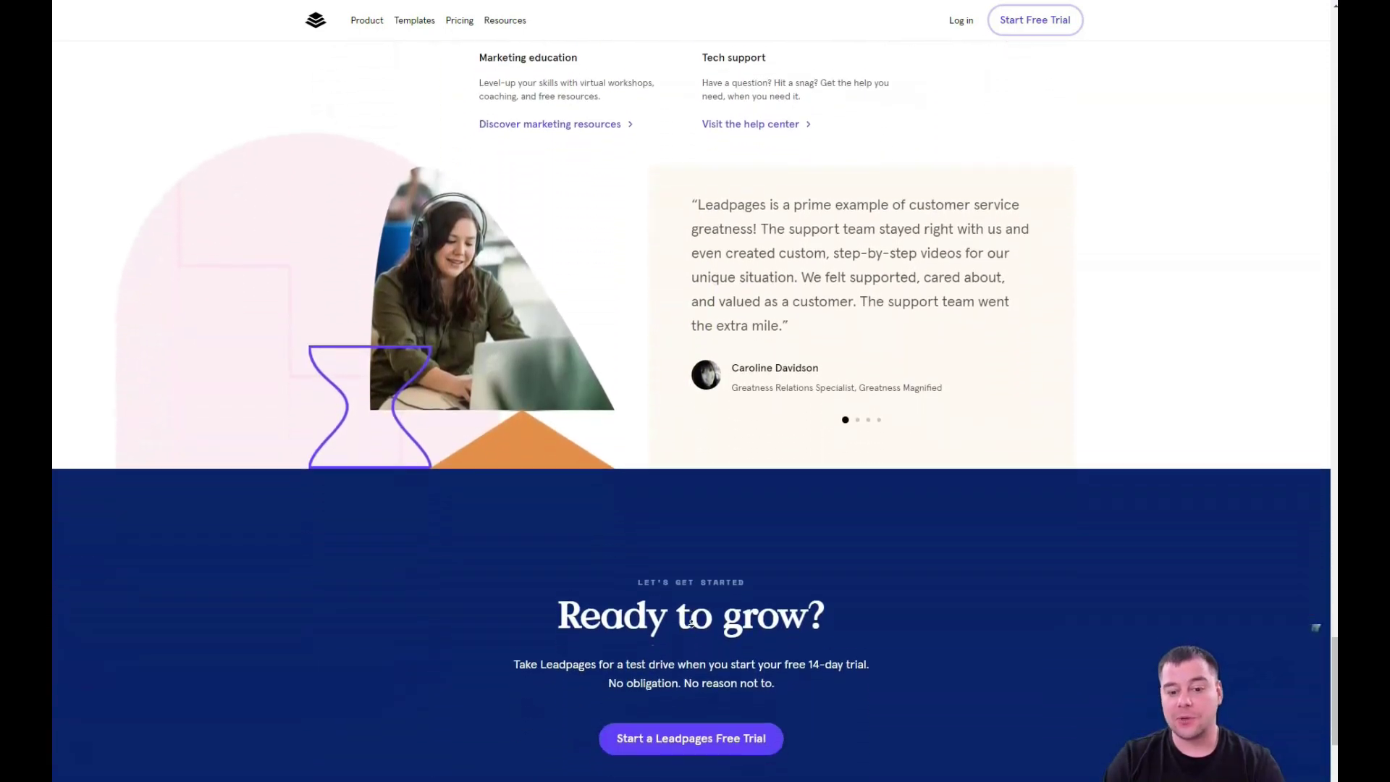
- Review the homepage sections in reverse, from the integrations overview back to the four summarized product benefits
scroll(683, 521, up, 6)
scroll(683, 521, up, 15)
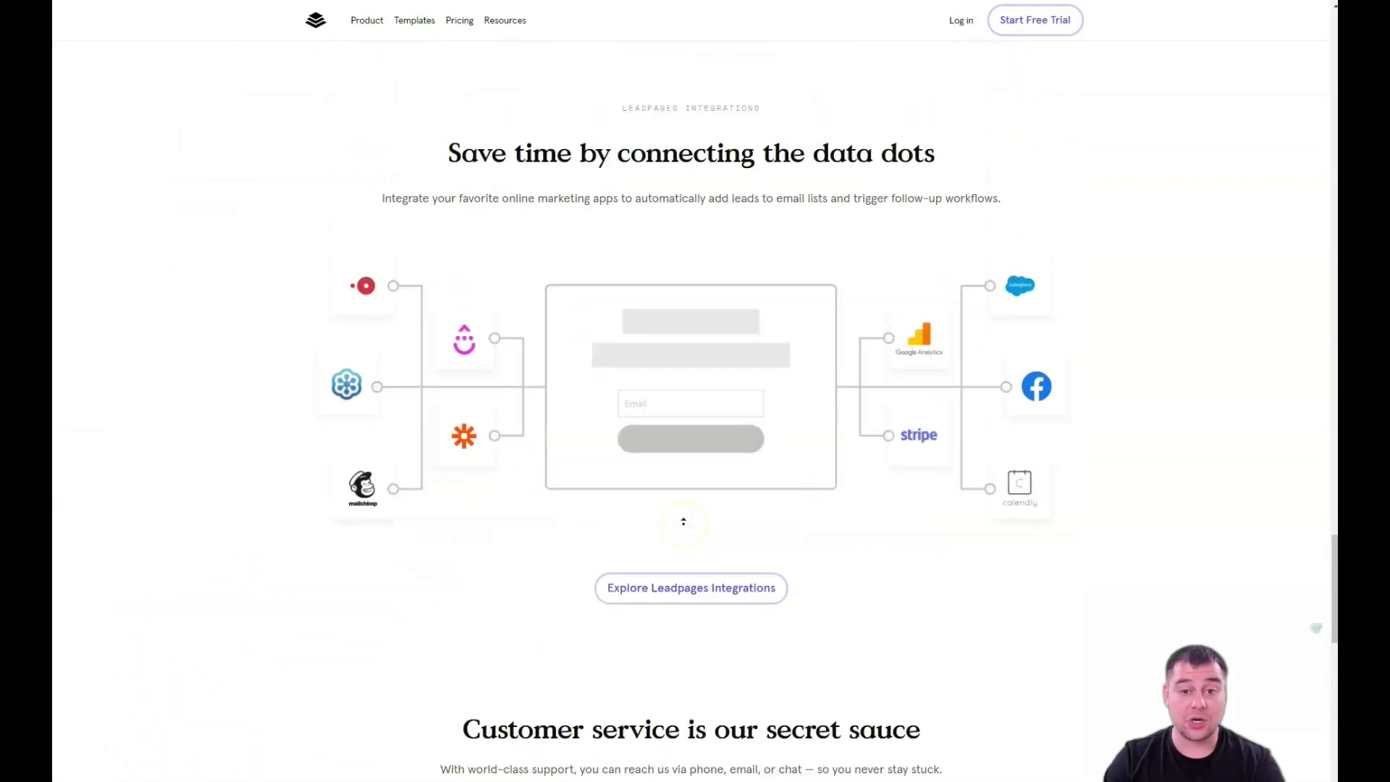
scroll(690, 536, up, 8)
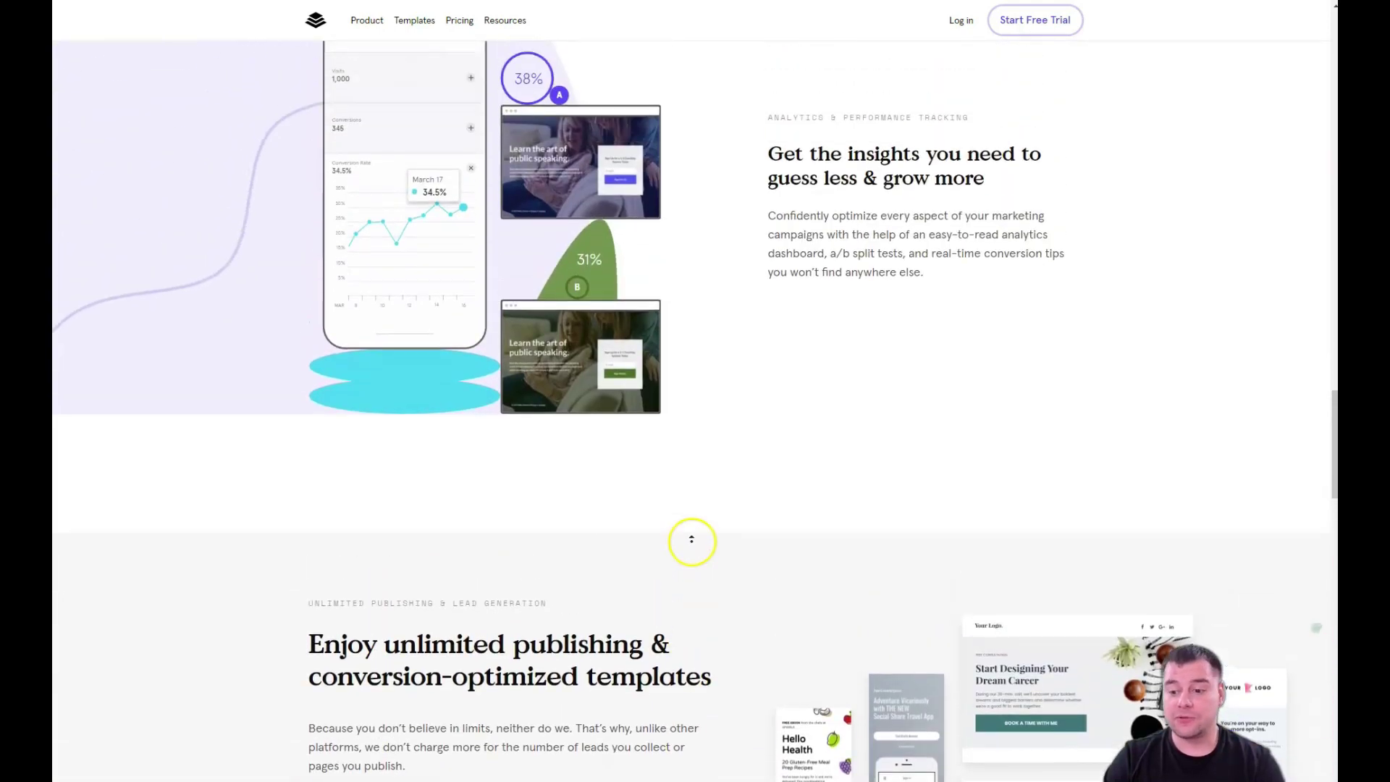
scroll(694, 549, up, 5)
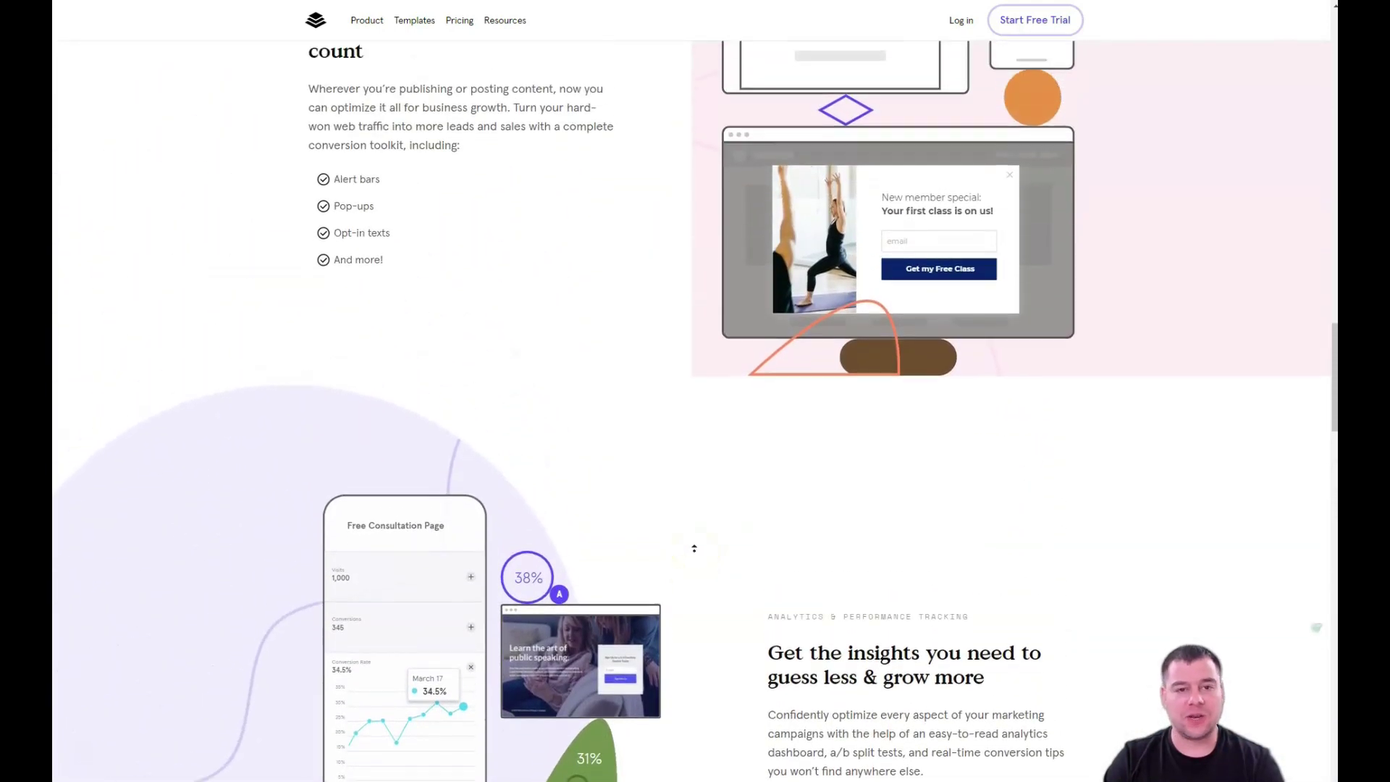
scroll(687, 560, up, 2)
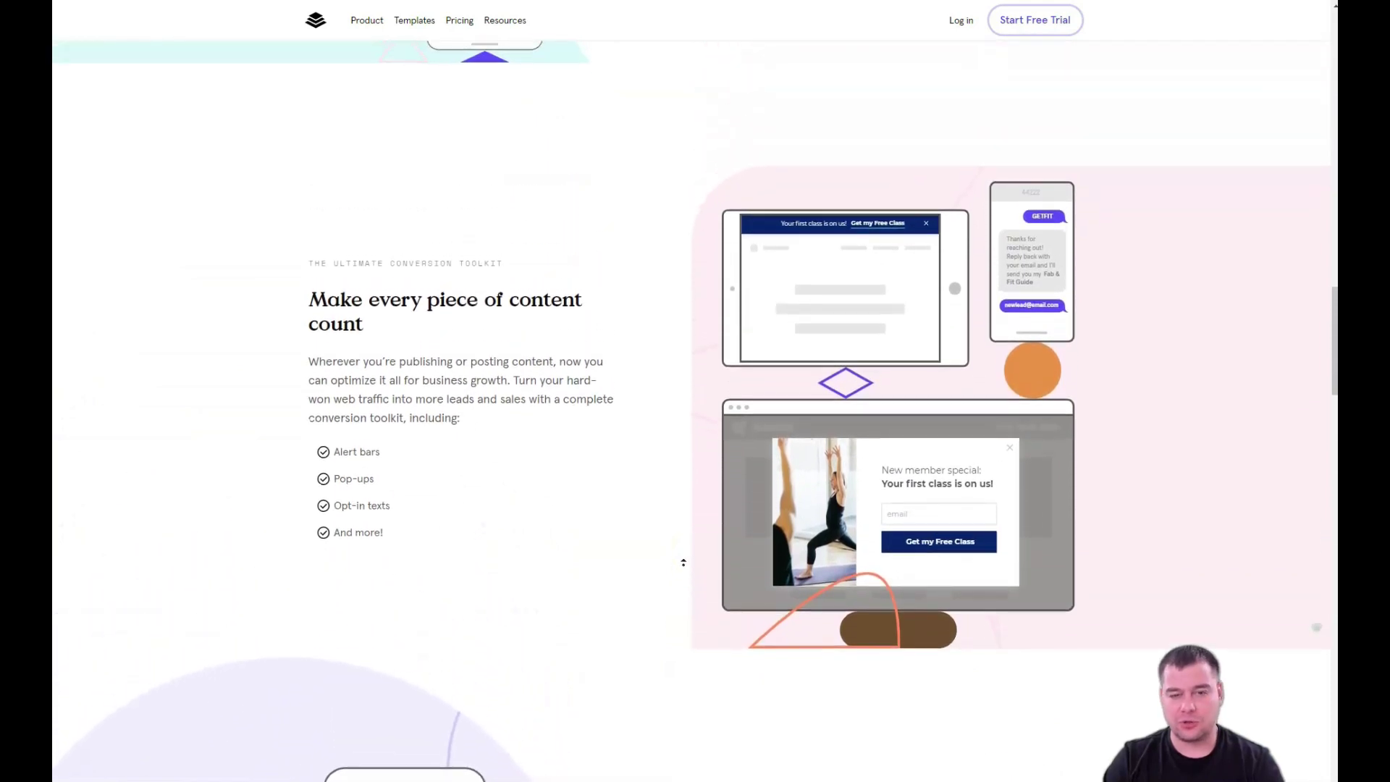
scroll(682, 561, up, 4)
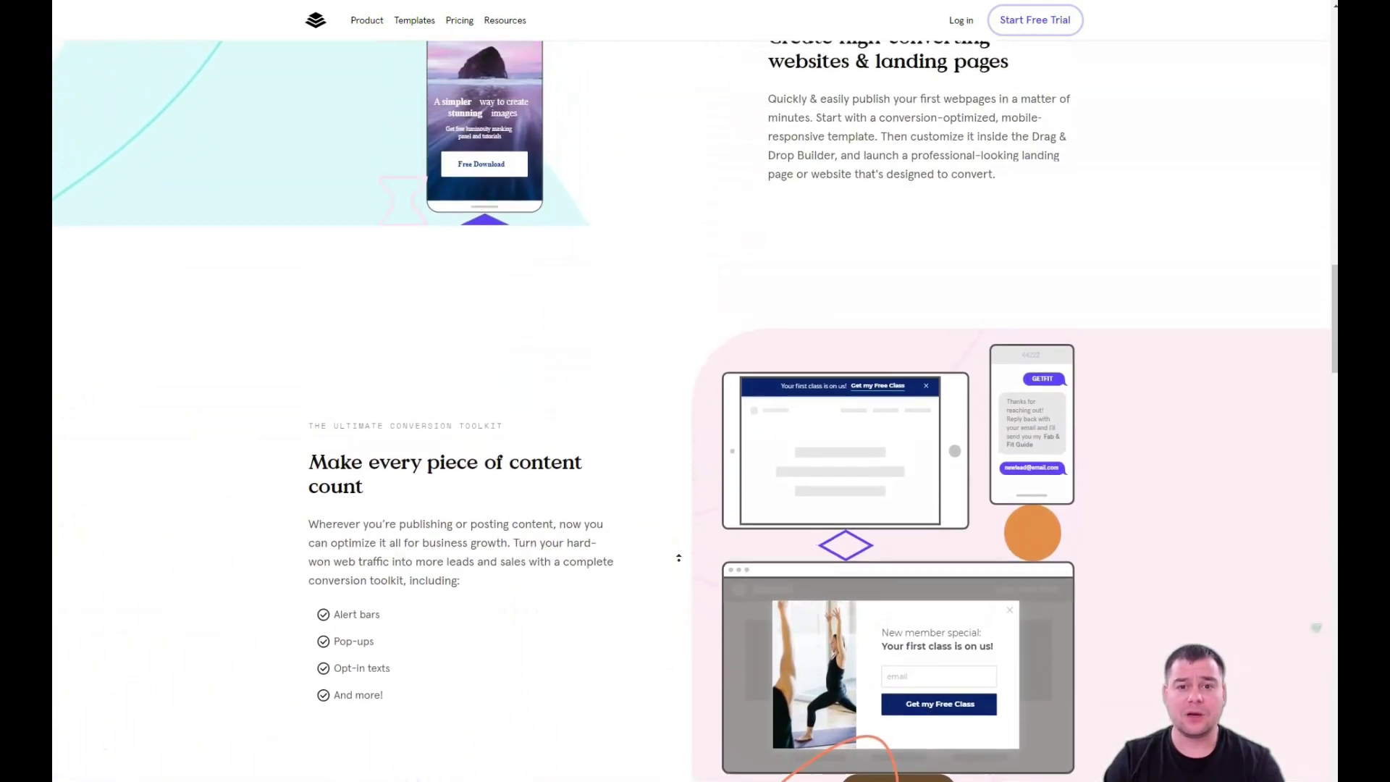
scroll(680, 554, up, 4)
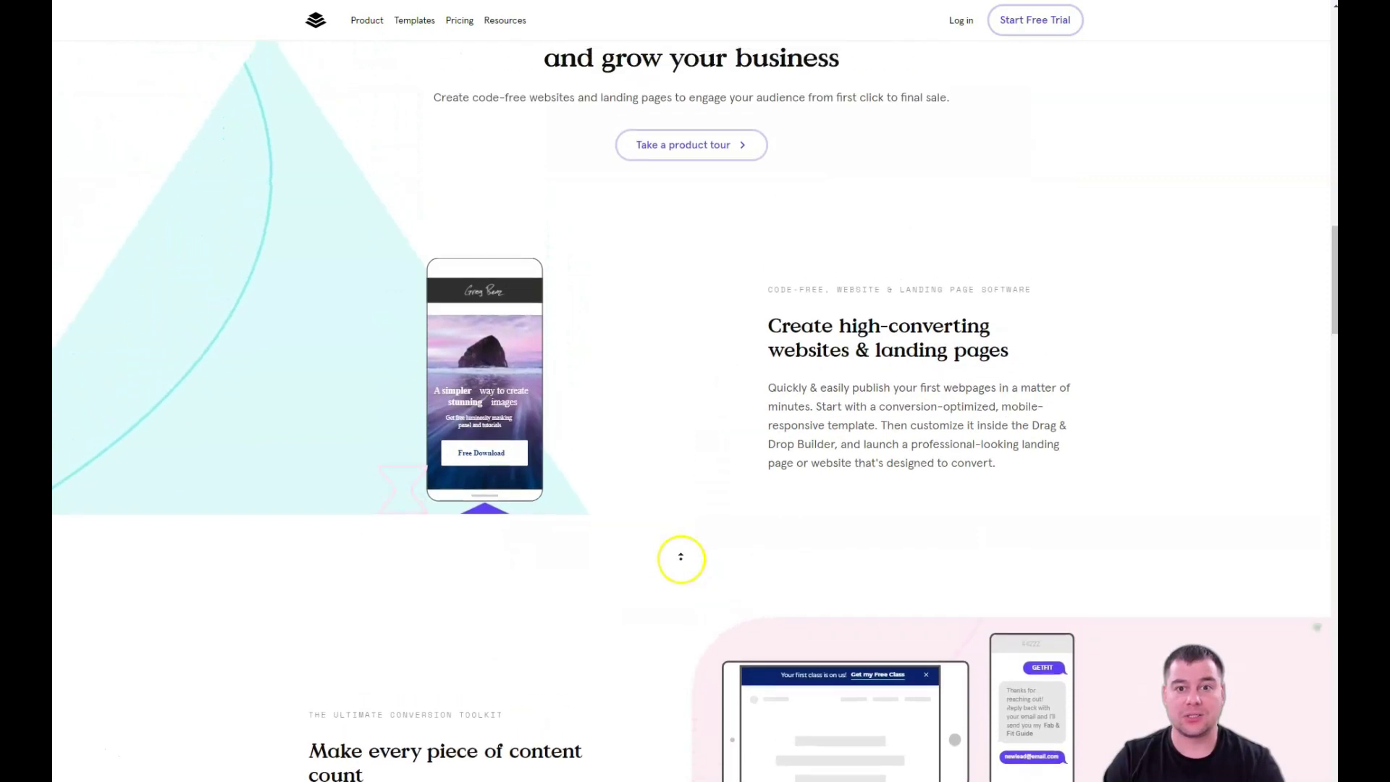
scroll(679, 557, up, 3)
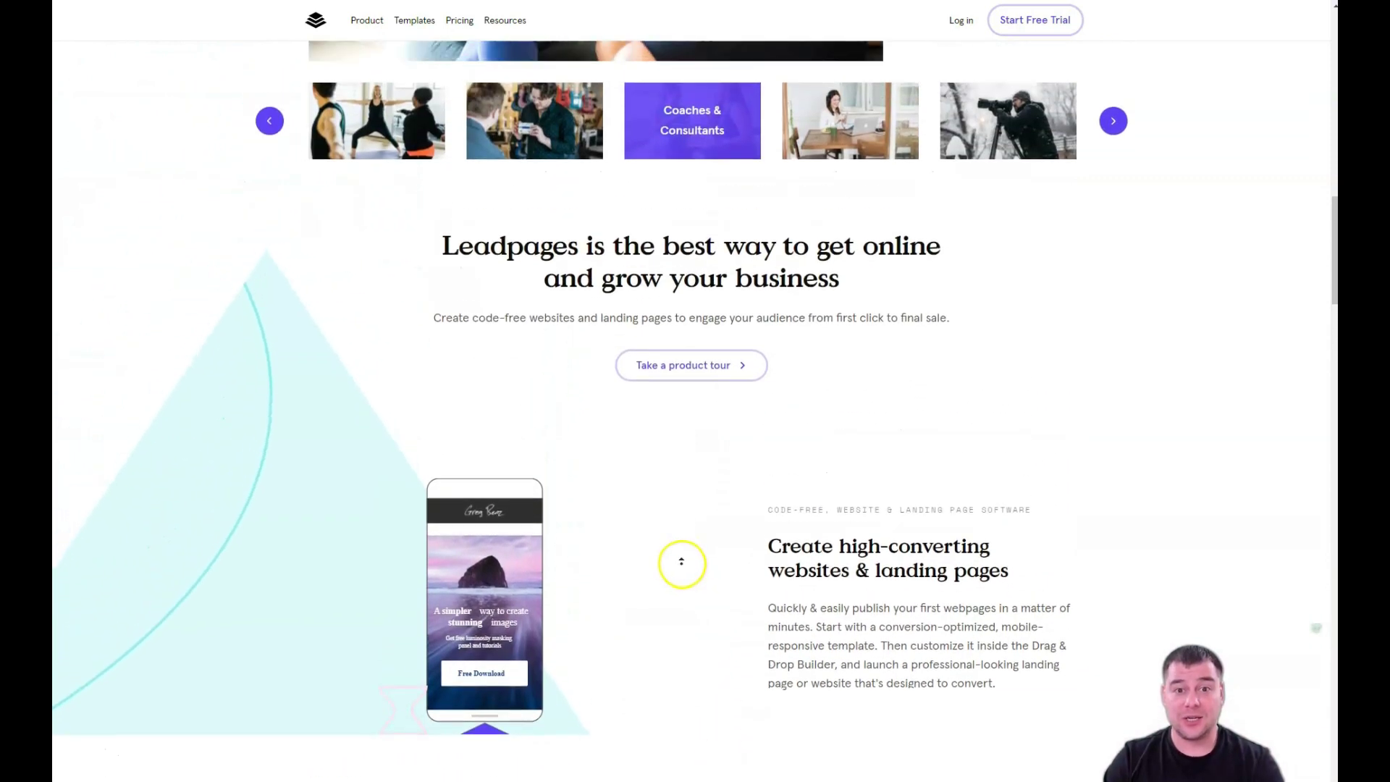
scroll(681, 562, up, 3)
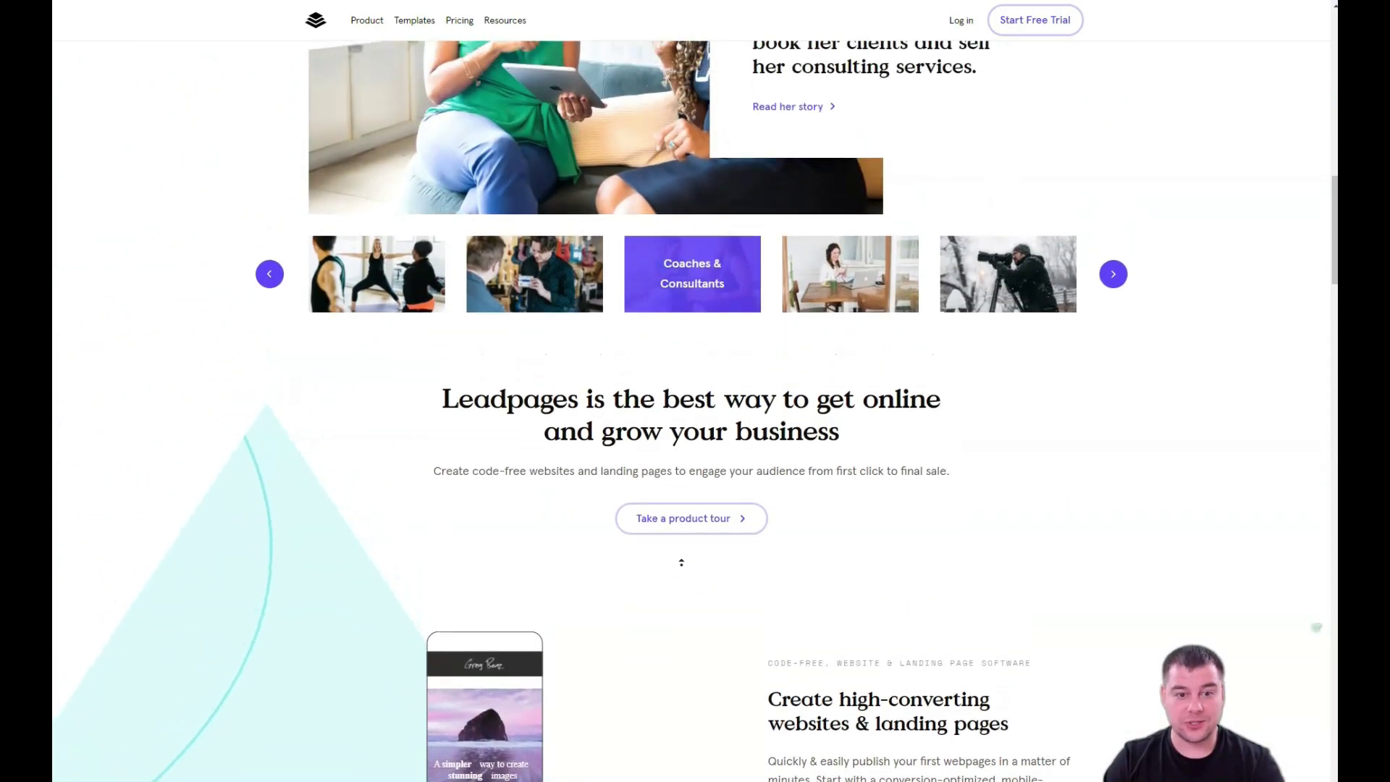
scroll(681, 560, up, 4)
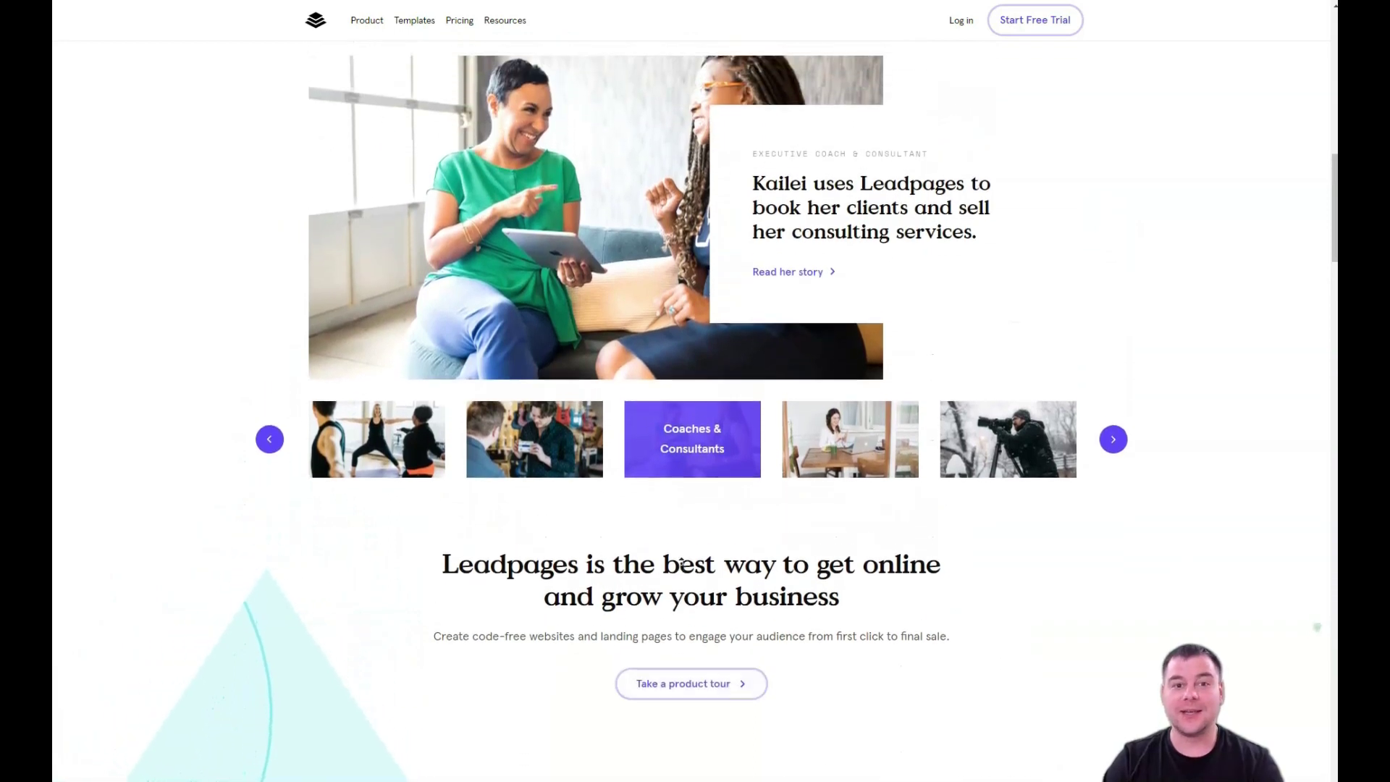
scroll(688, 556, up, 4)
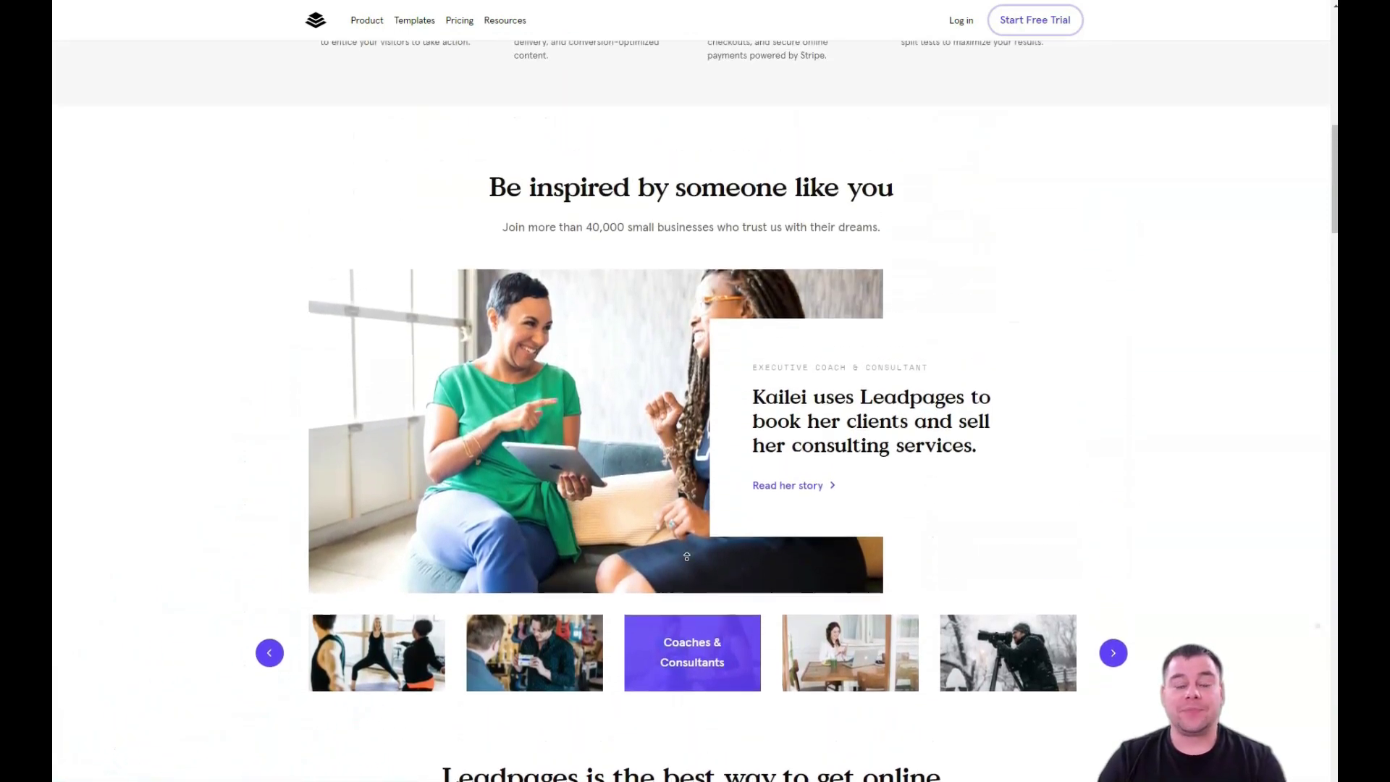
scroll(687, 557, up, 4)
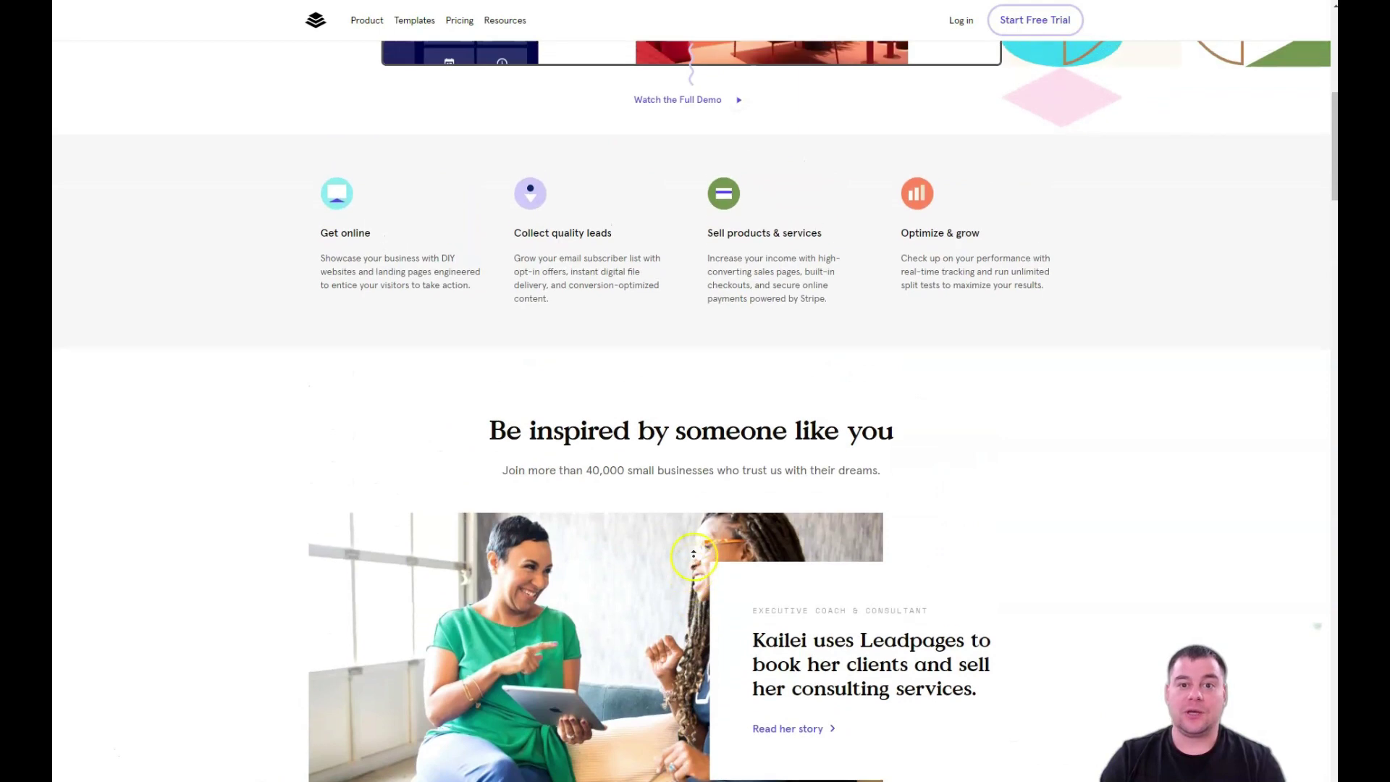
scroll(706, 567, up, 2)
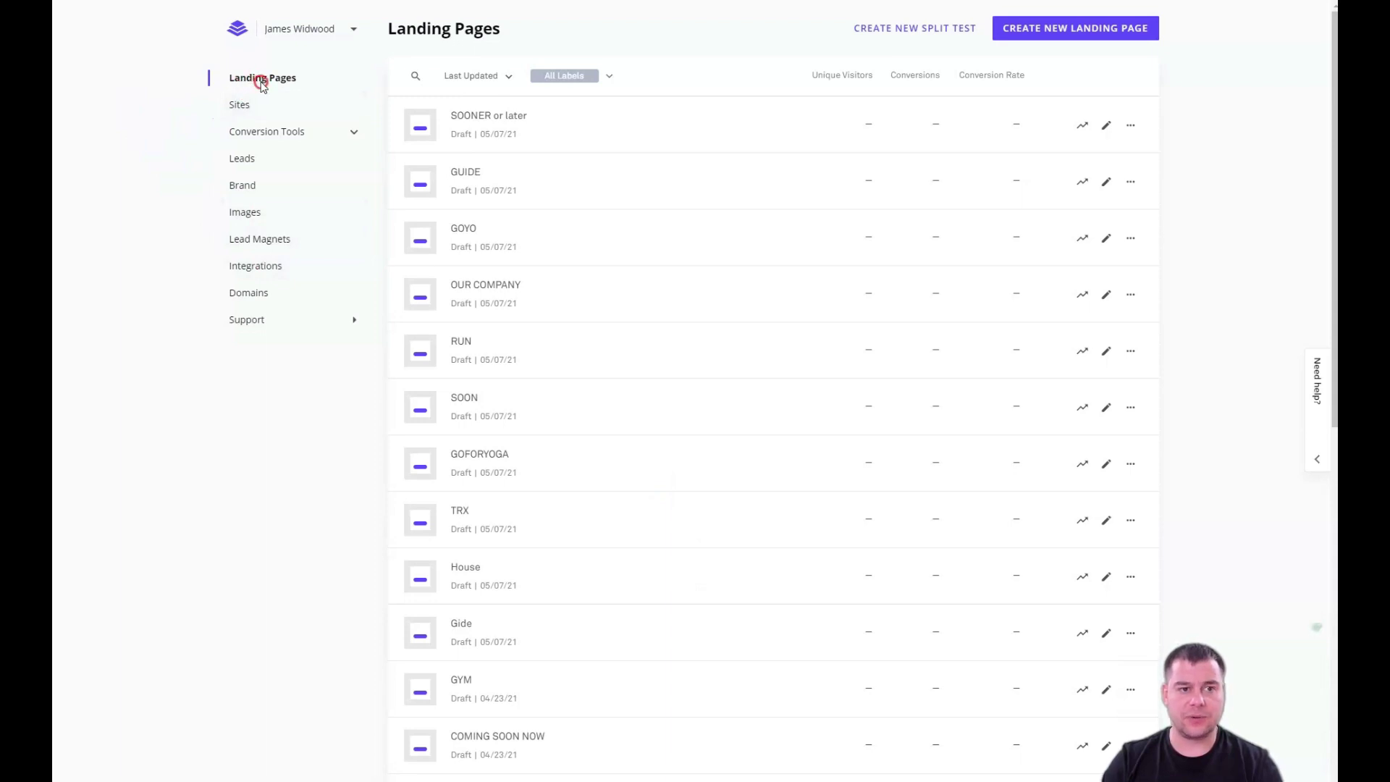
- Start creating a new landing page and browse the available landing page templates sorted by conversion rate
click(1058, 37)
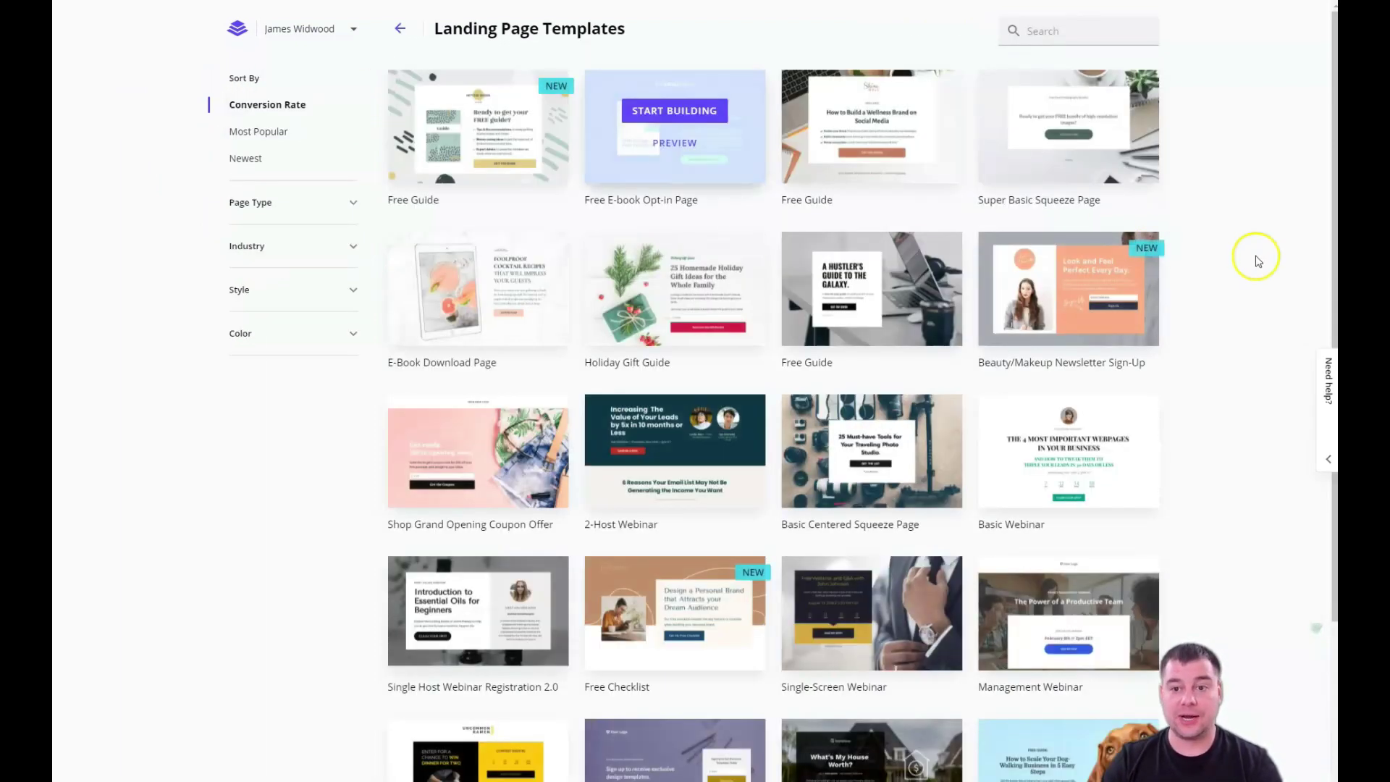
scroll(924, 397, down, 15)
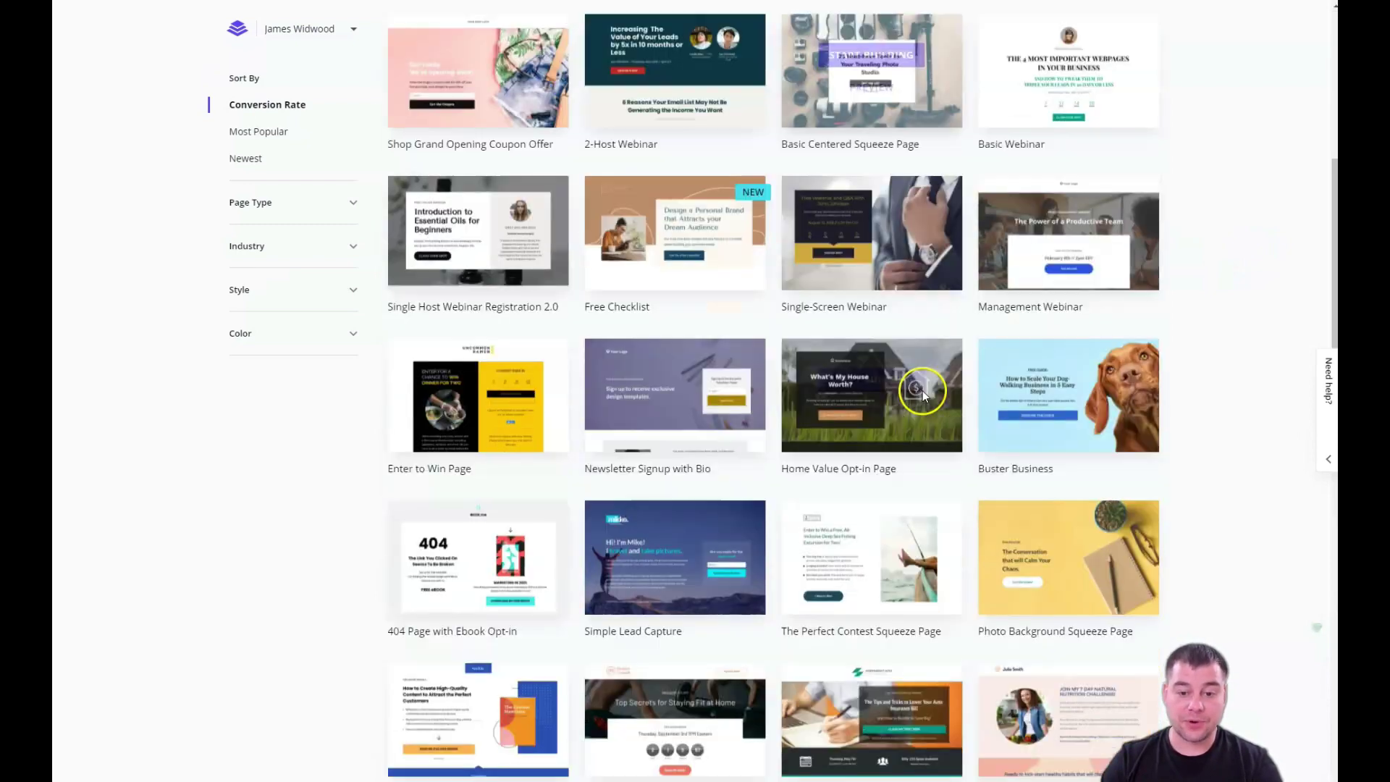
scroll(923, 390, down, 6)
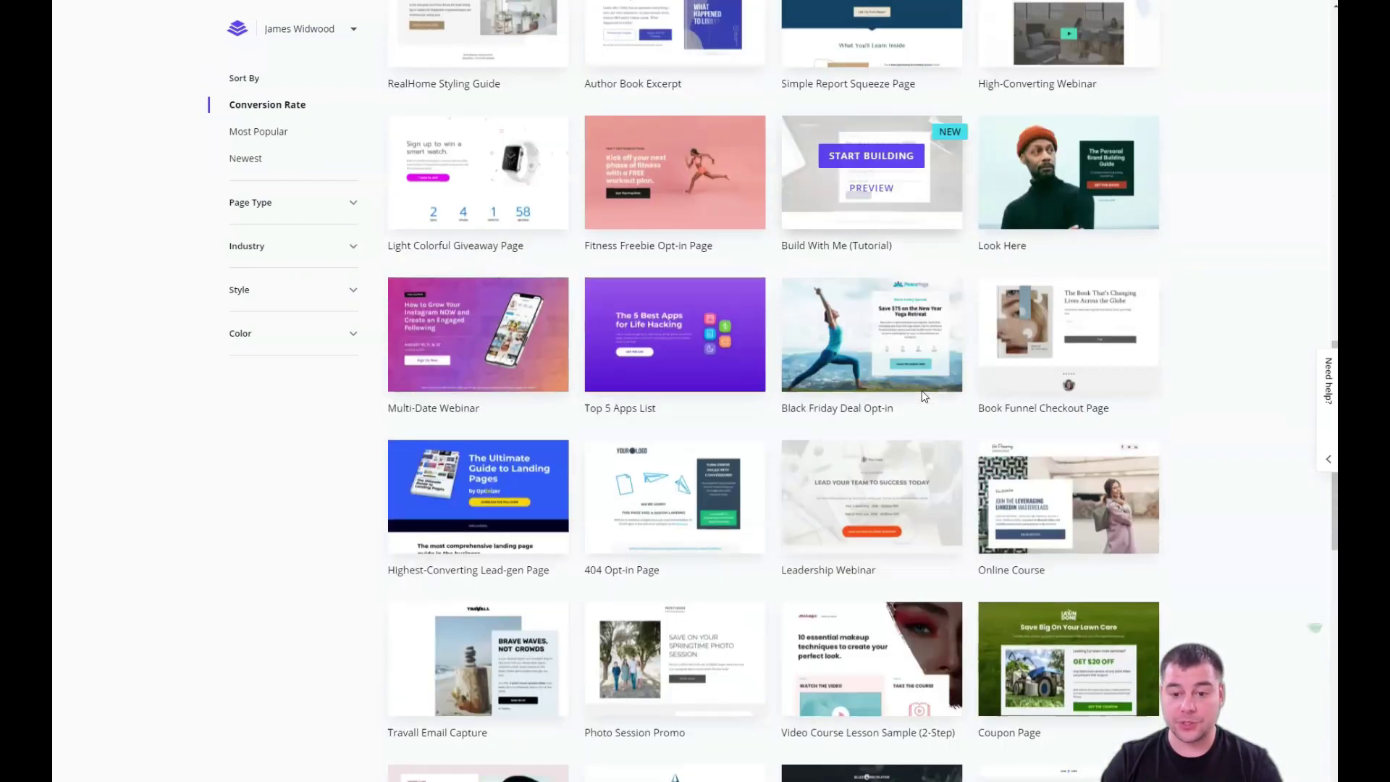
scroll(920, 394, up, 3)
scroll(325, 273, up, 2)
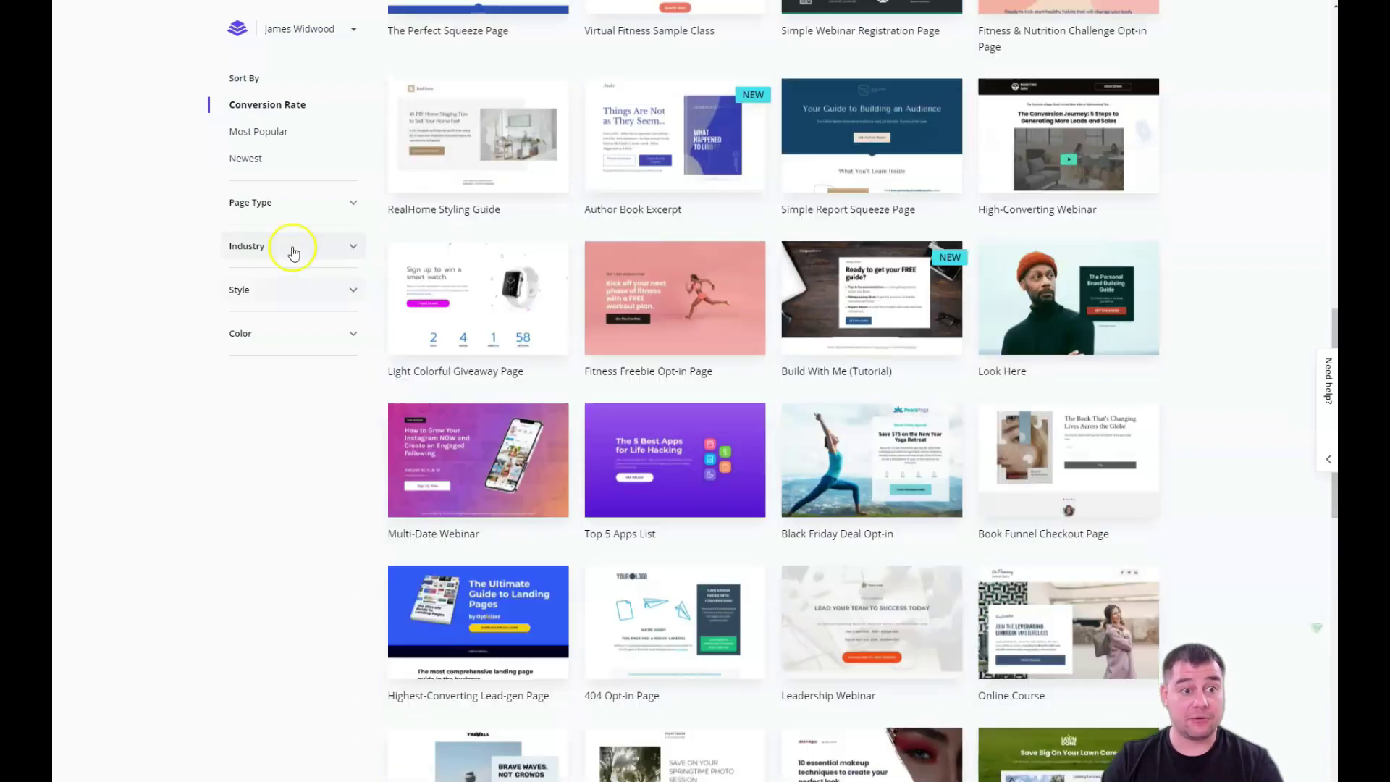
- Examine the Page Type and Industry filter options for the templates, collapsing each list after viewing it
click(346, 203)
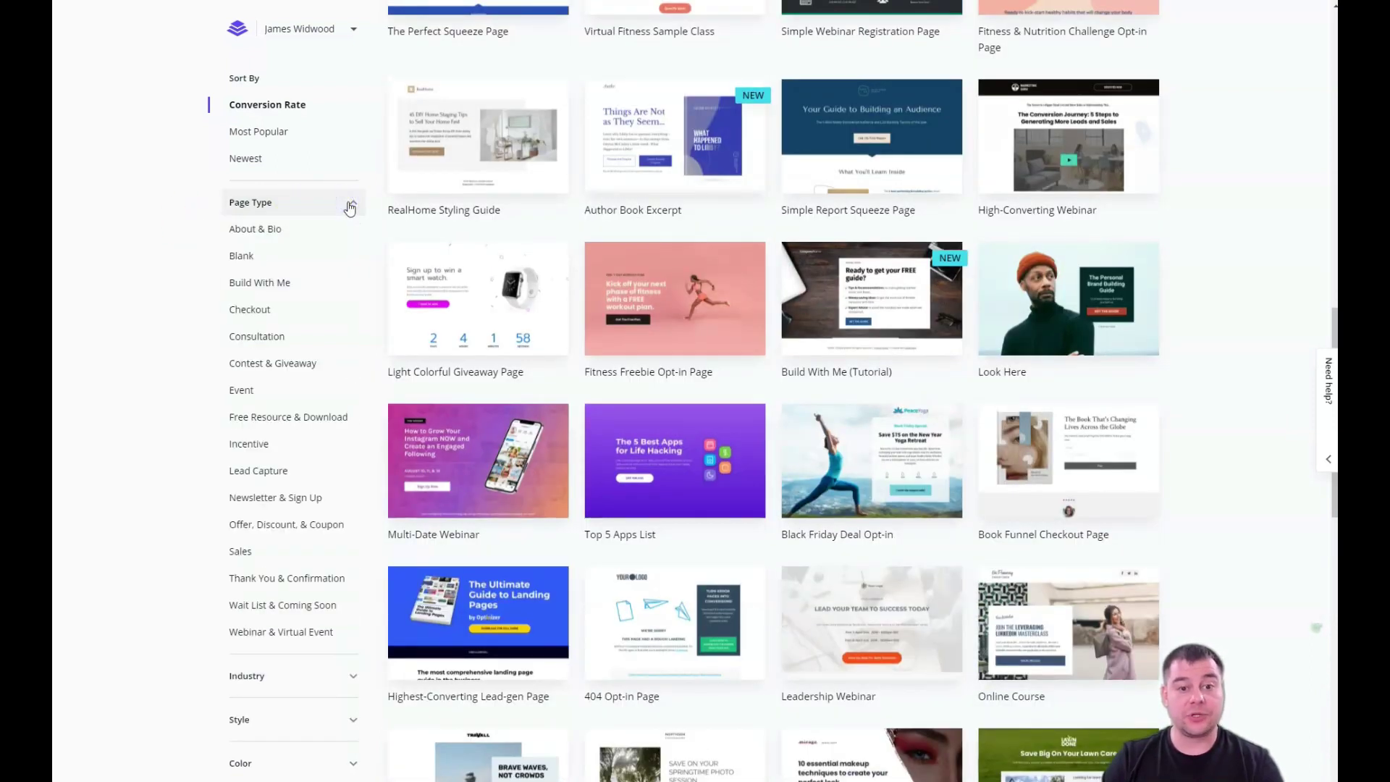
click(352, 202)
click(350, 250)
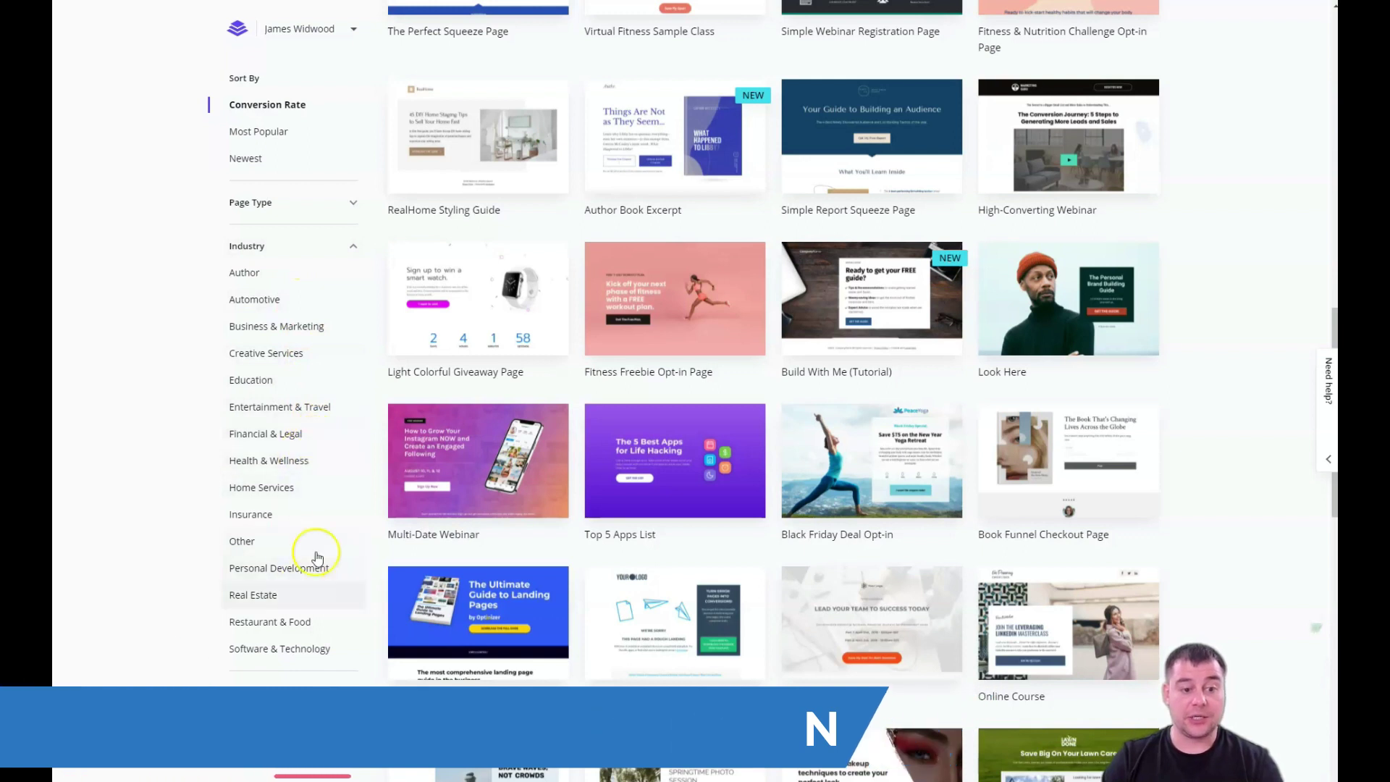
click(353, 251)
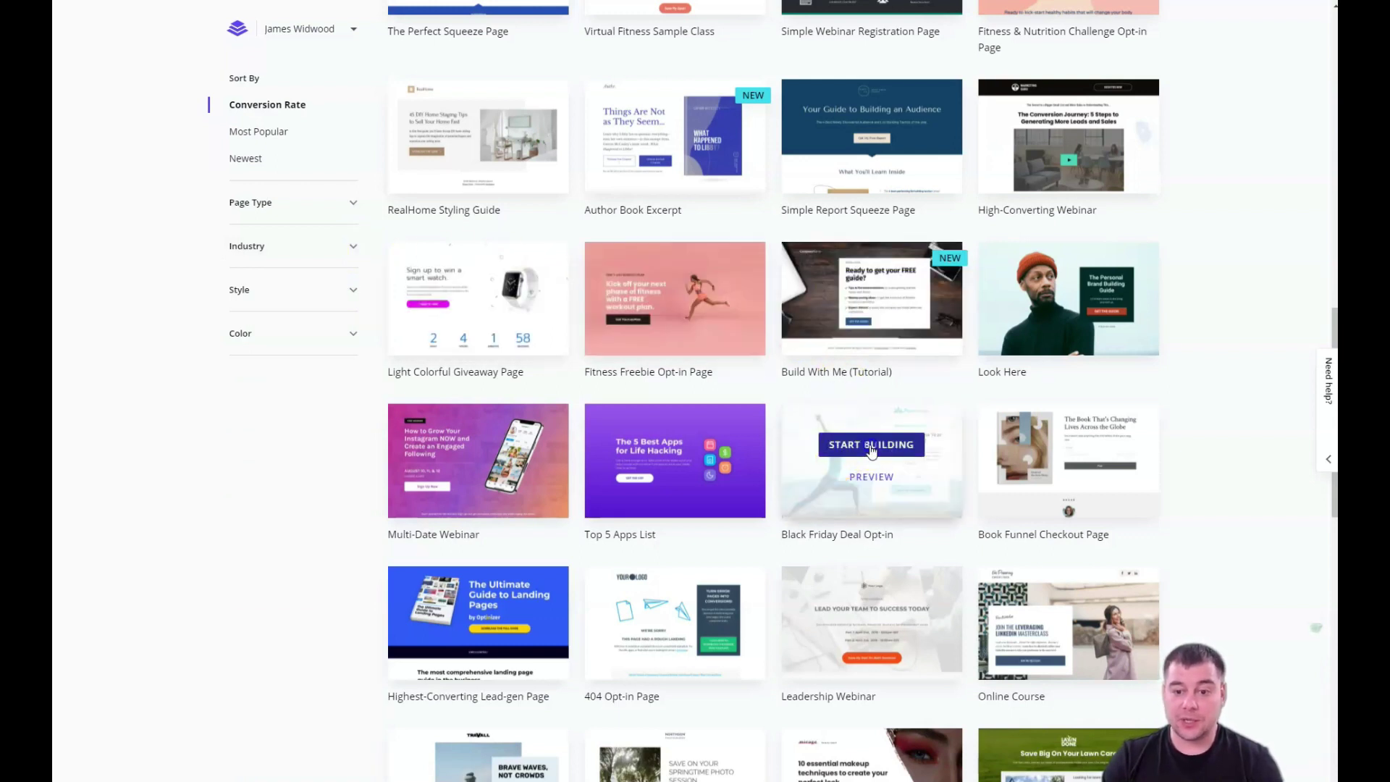
- Start building a page from the Black Friday Deal Opt-in template and name it YOGAGO
click(872, 447)
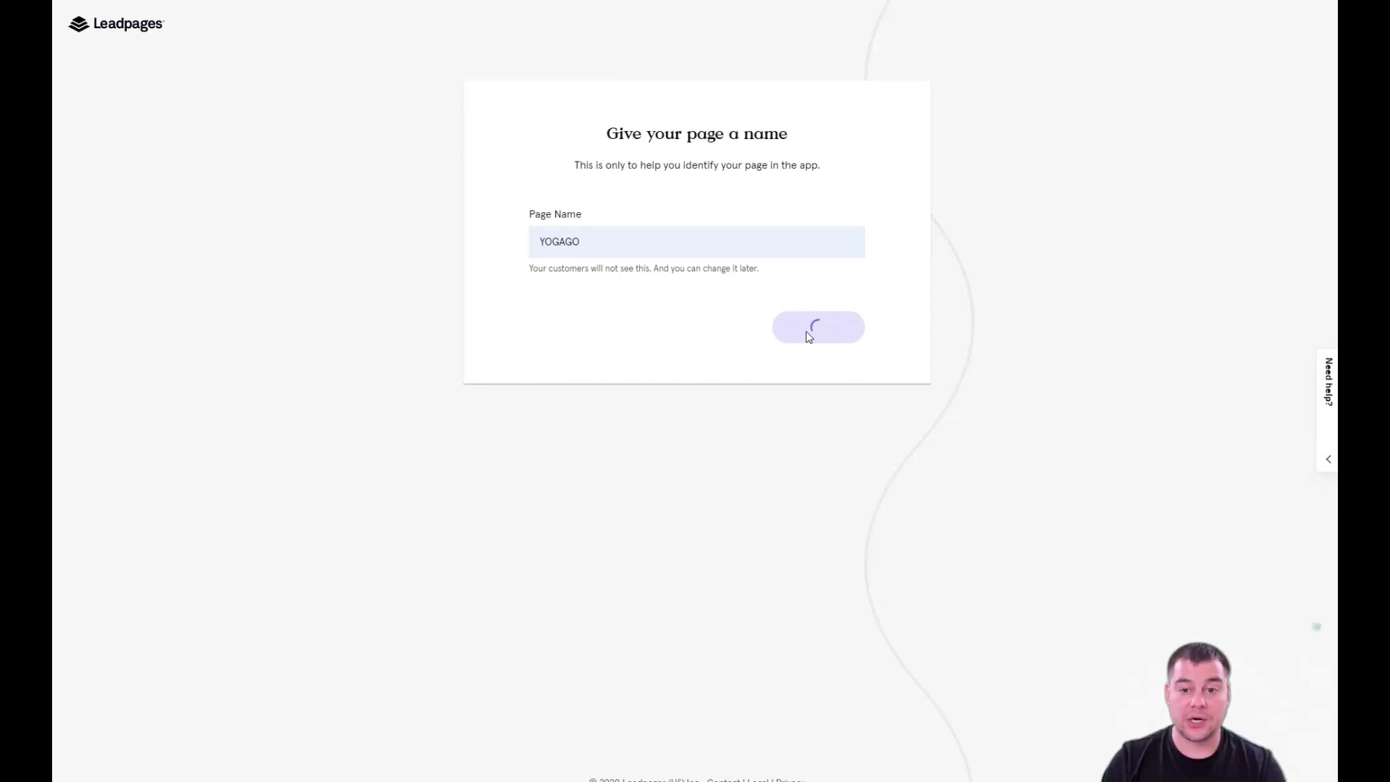
click(810, 333)
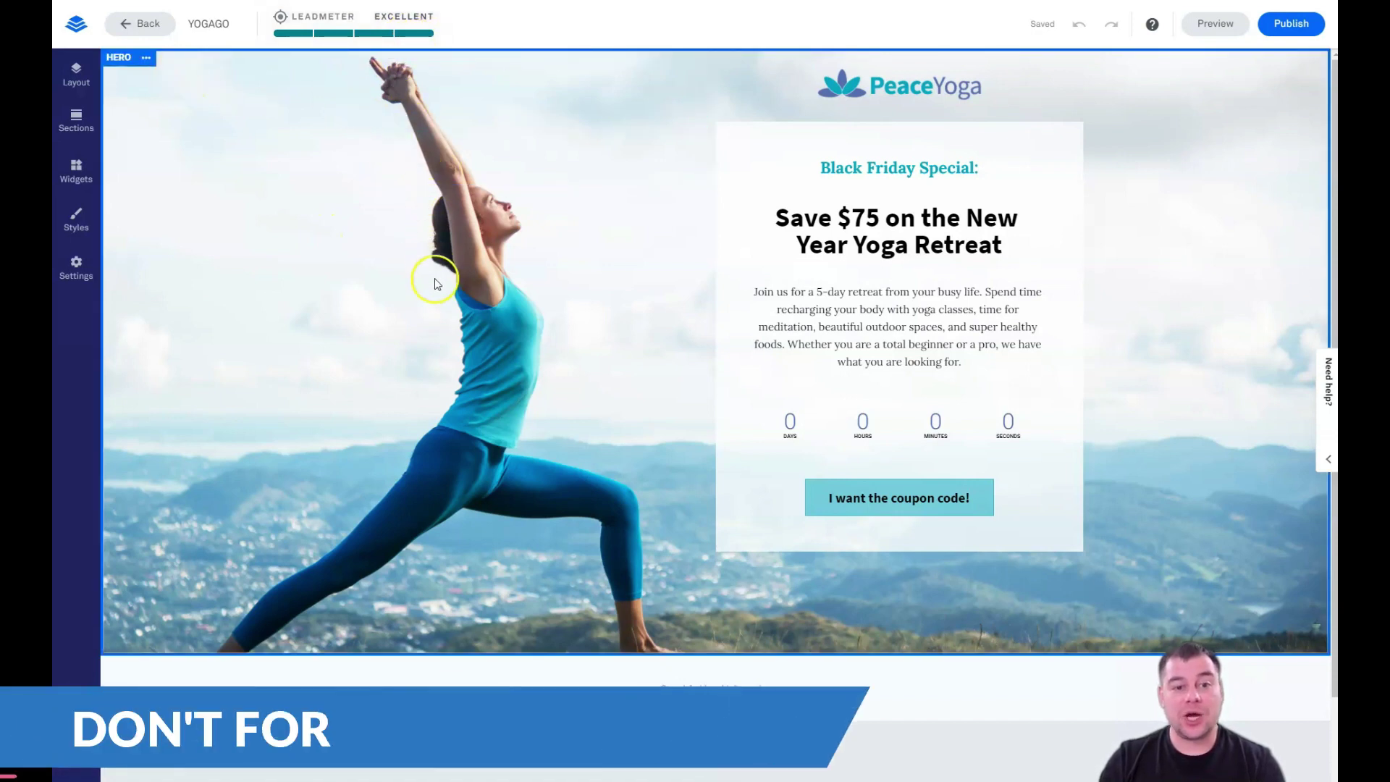
- Try shifting the inner edge of the Hero section's opt-in box to resize it and put it back
drag(754, 480, 998, 528)
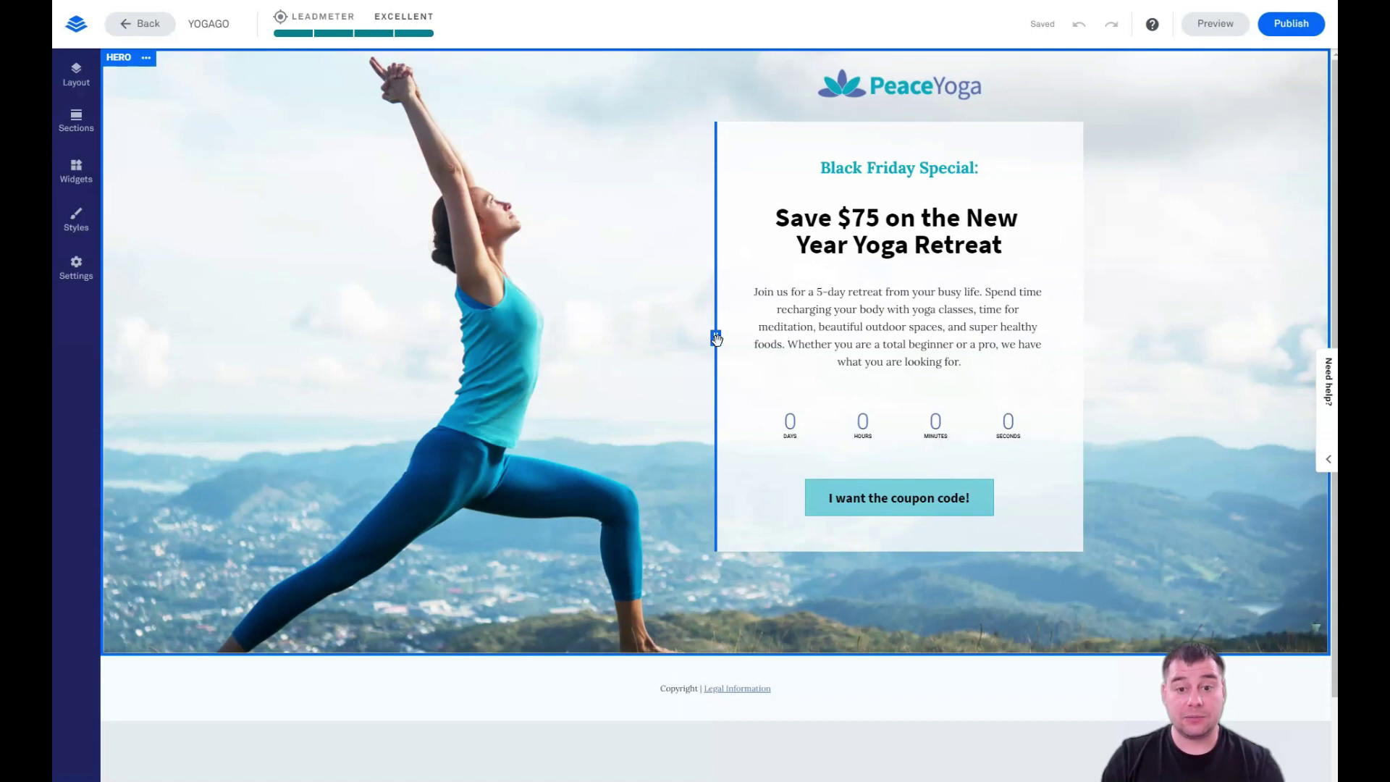
drag(709, 346, 760, 341)
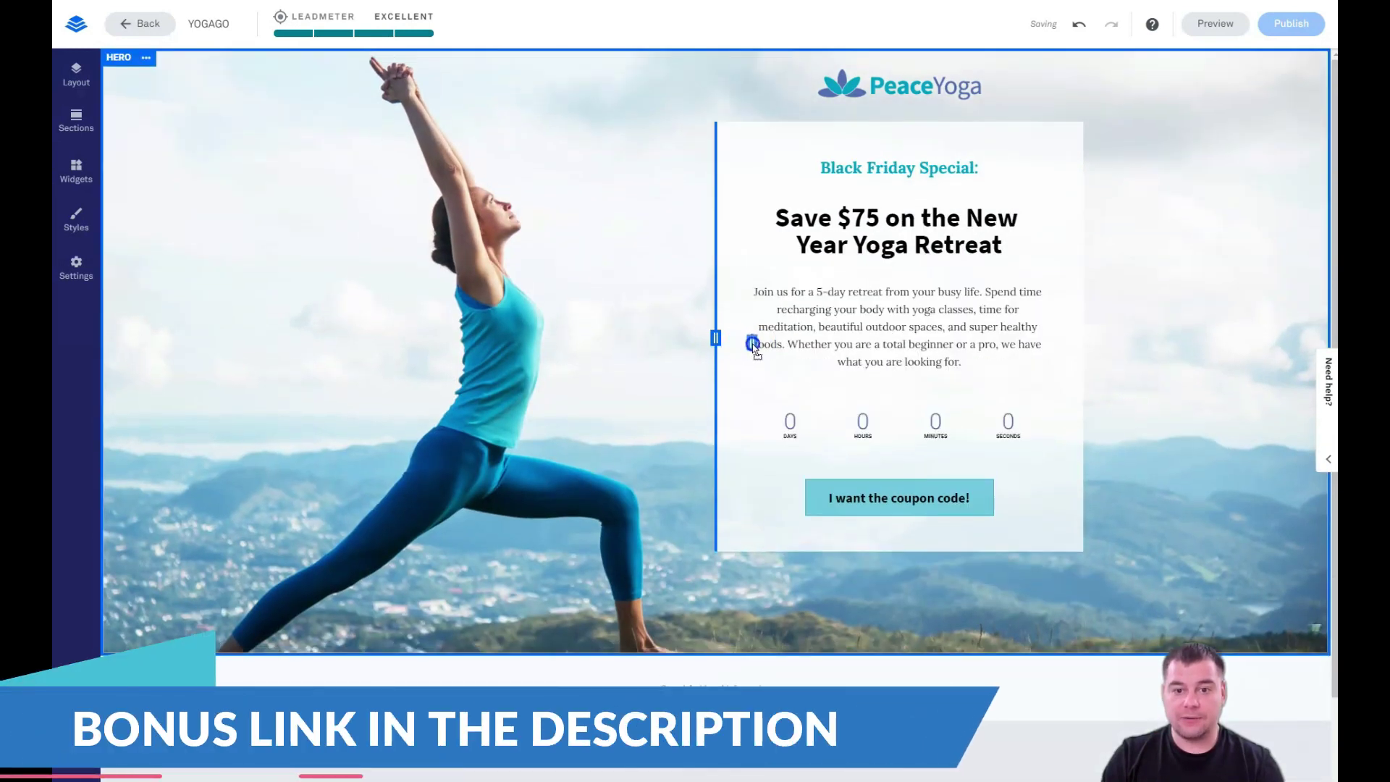
drag(772, 344, 737, 340)
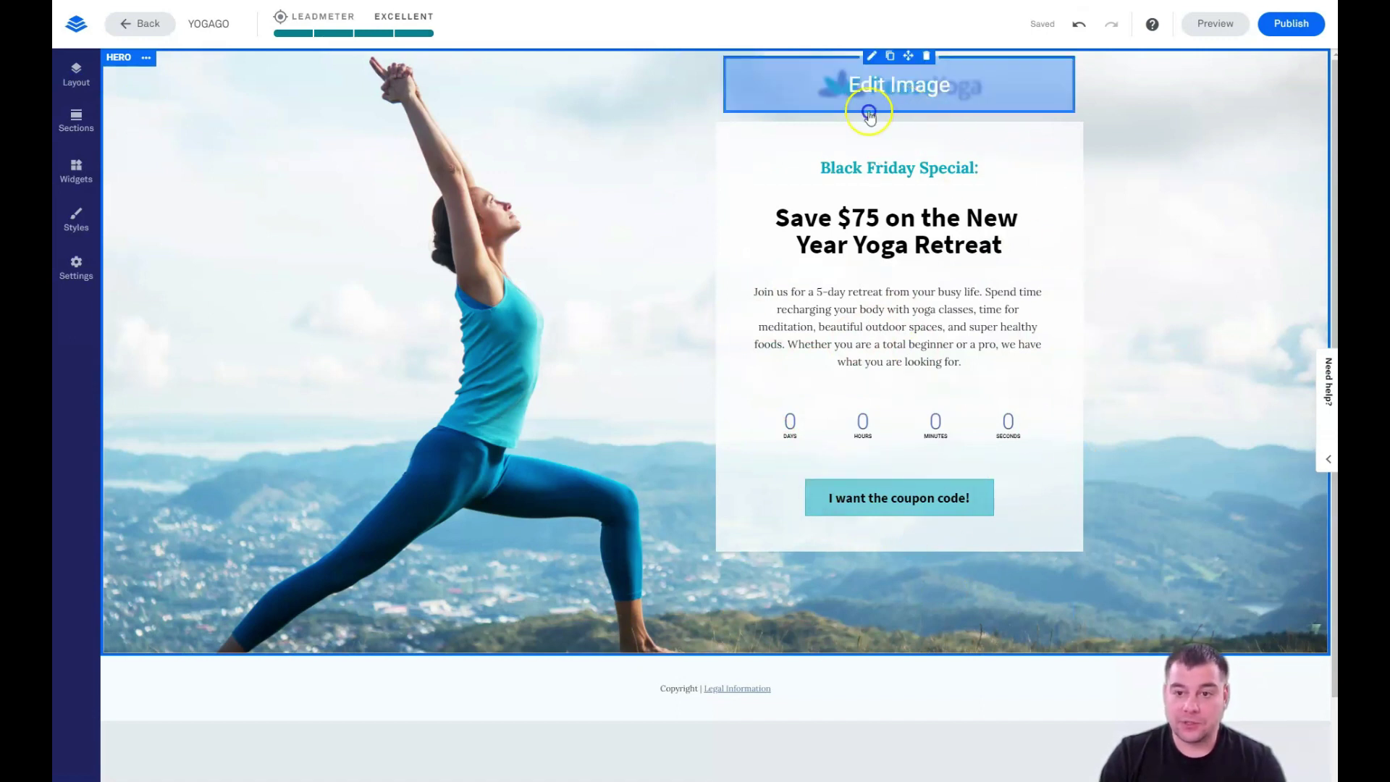
- Try a semi-transparent grey background colour on the Opt-in Area in the Hero section's main content and undo it
click(76, 75)
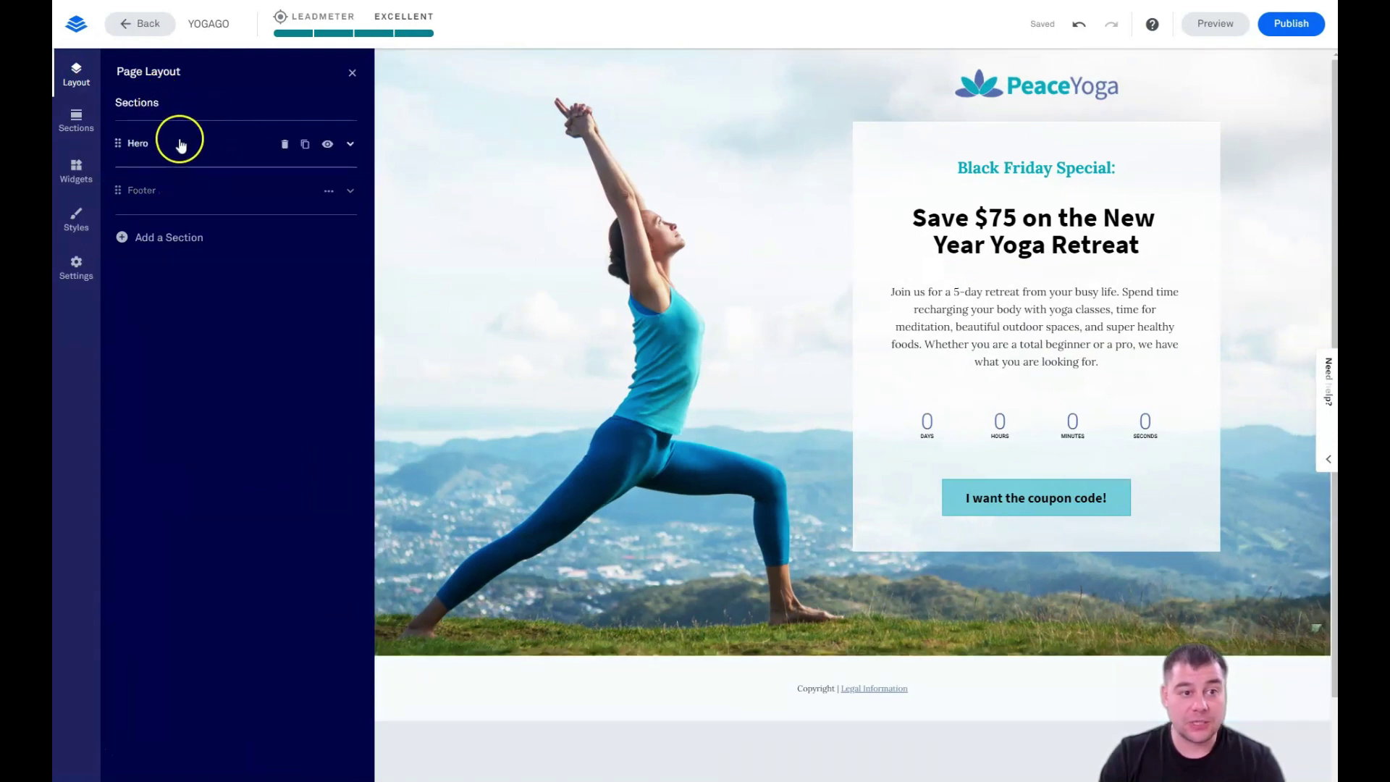
click(195, 145)
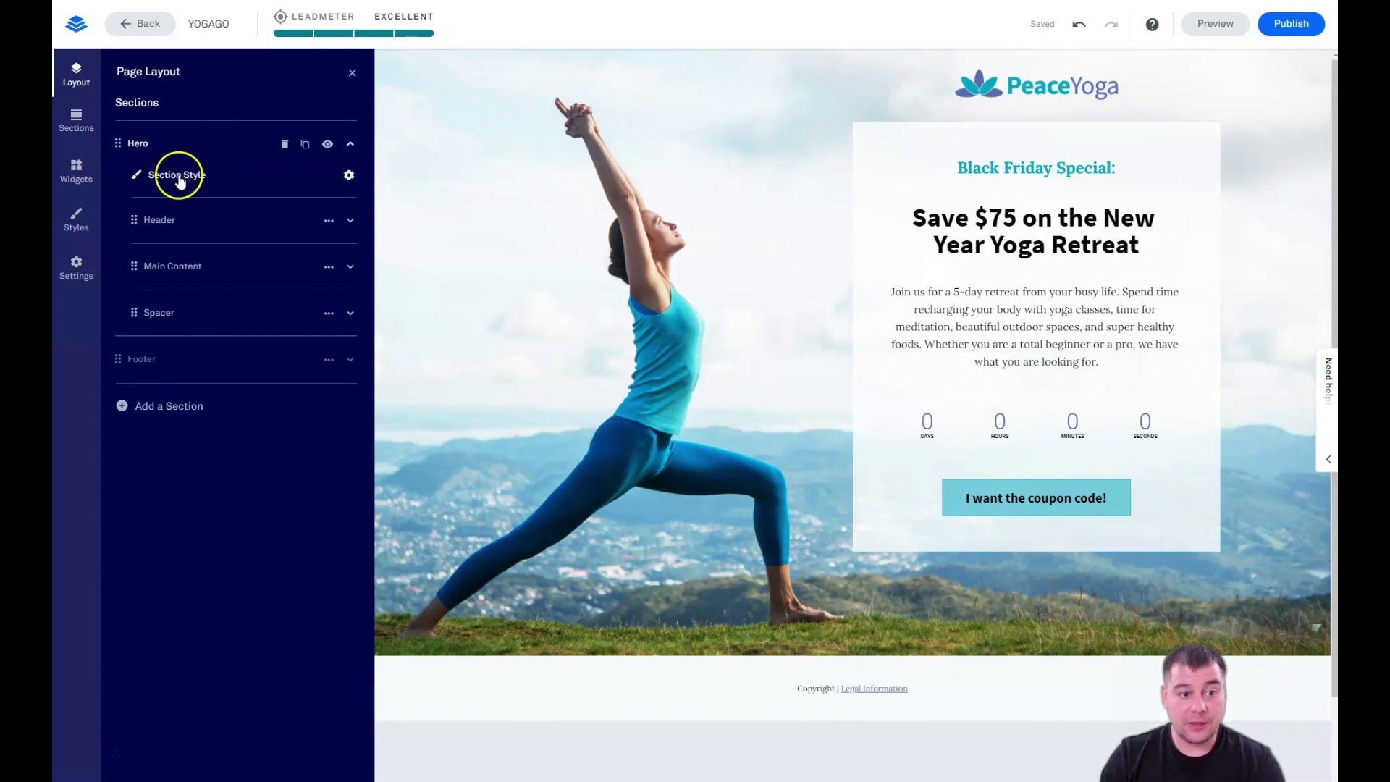
click(236, 272)
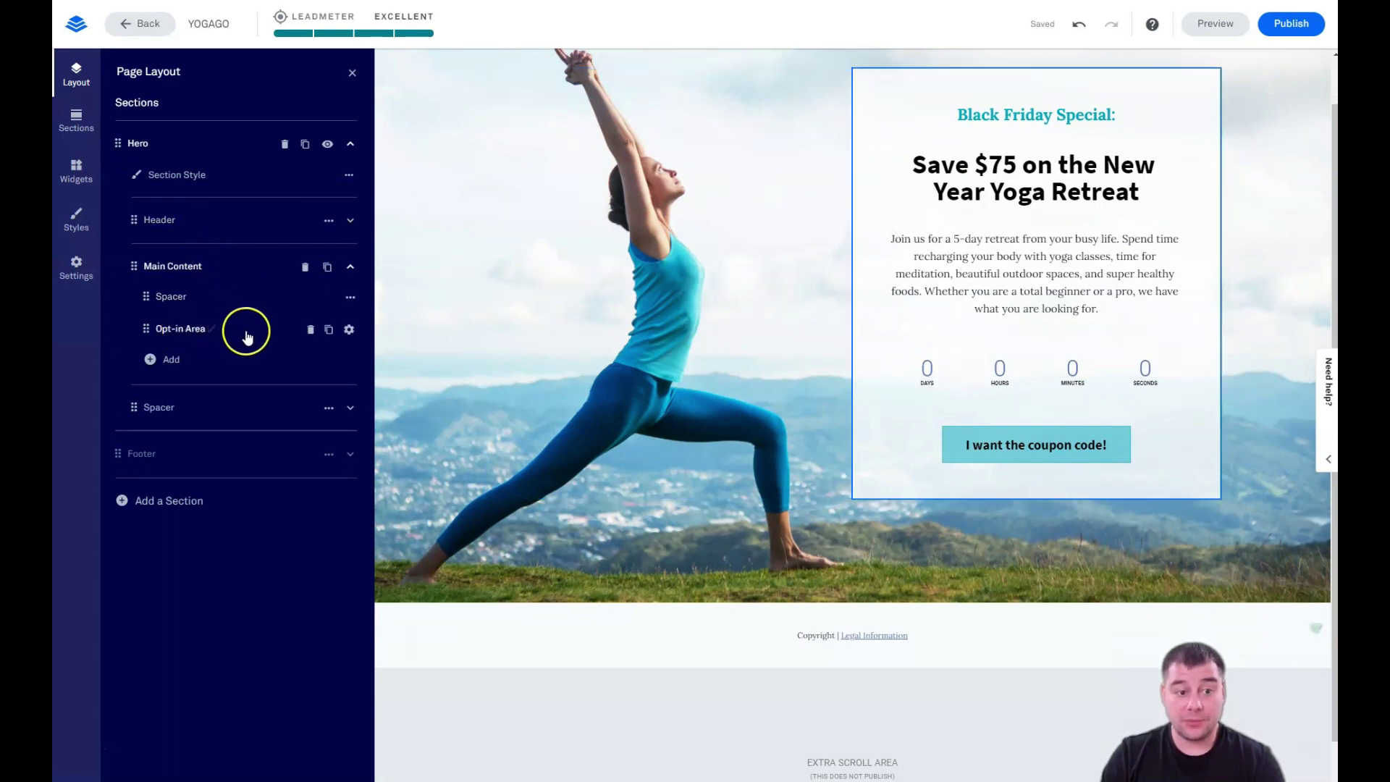
click(348, 331)
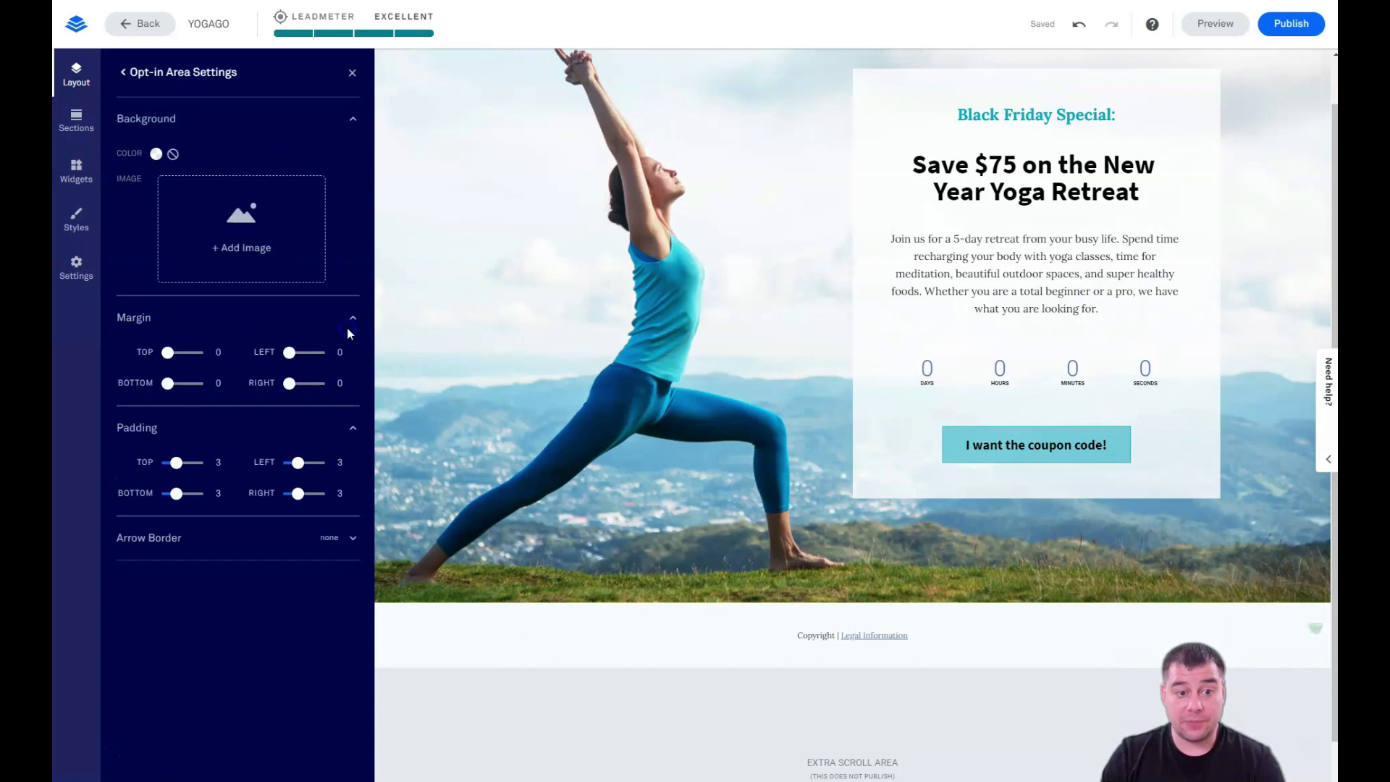
click(156, 154)
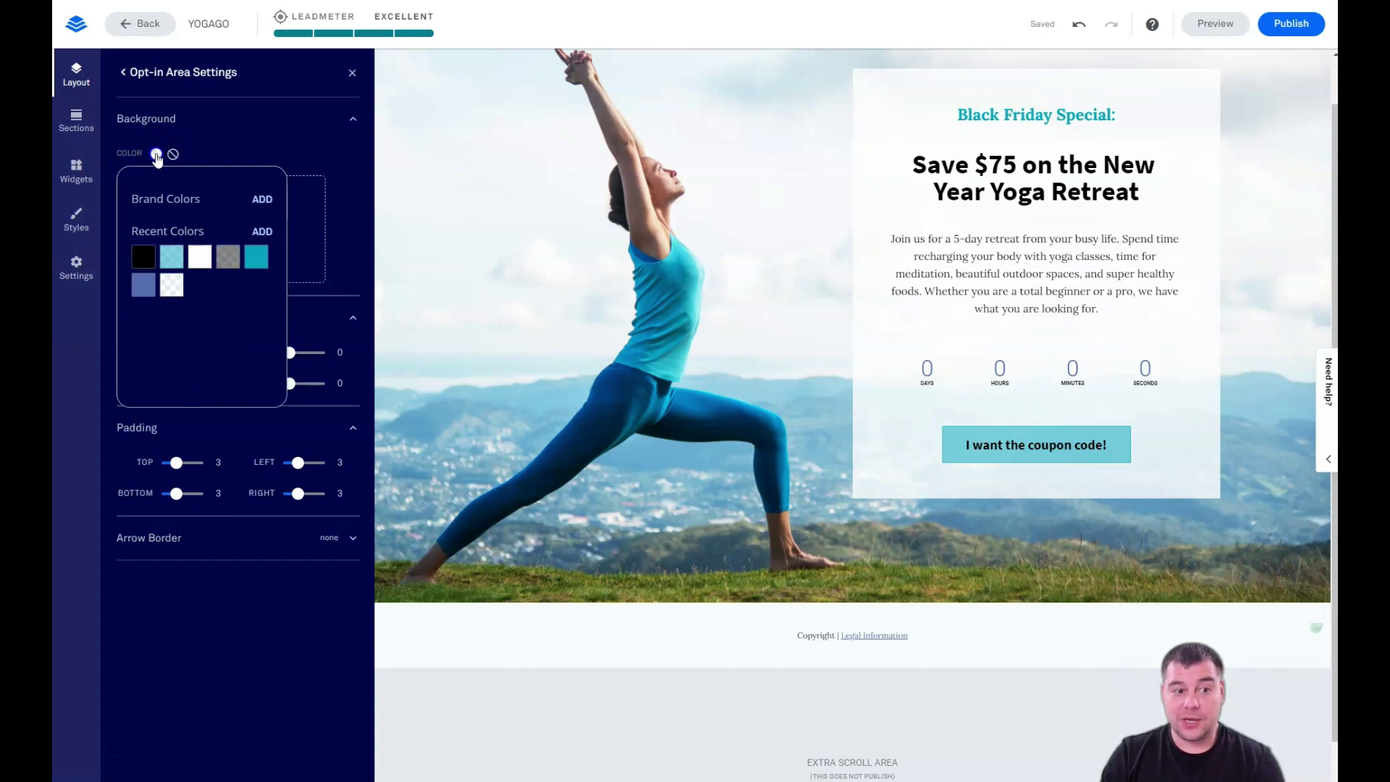
click(229, 259)
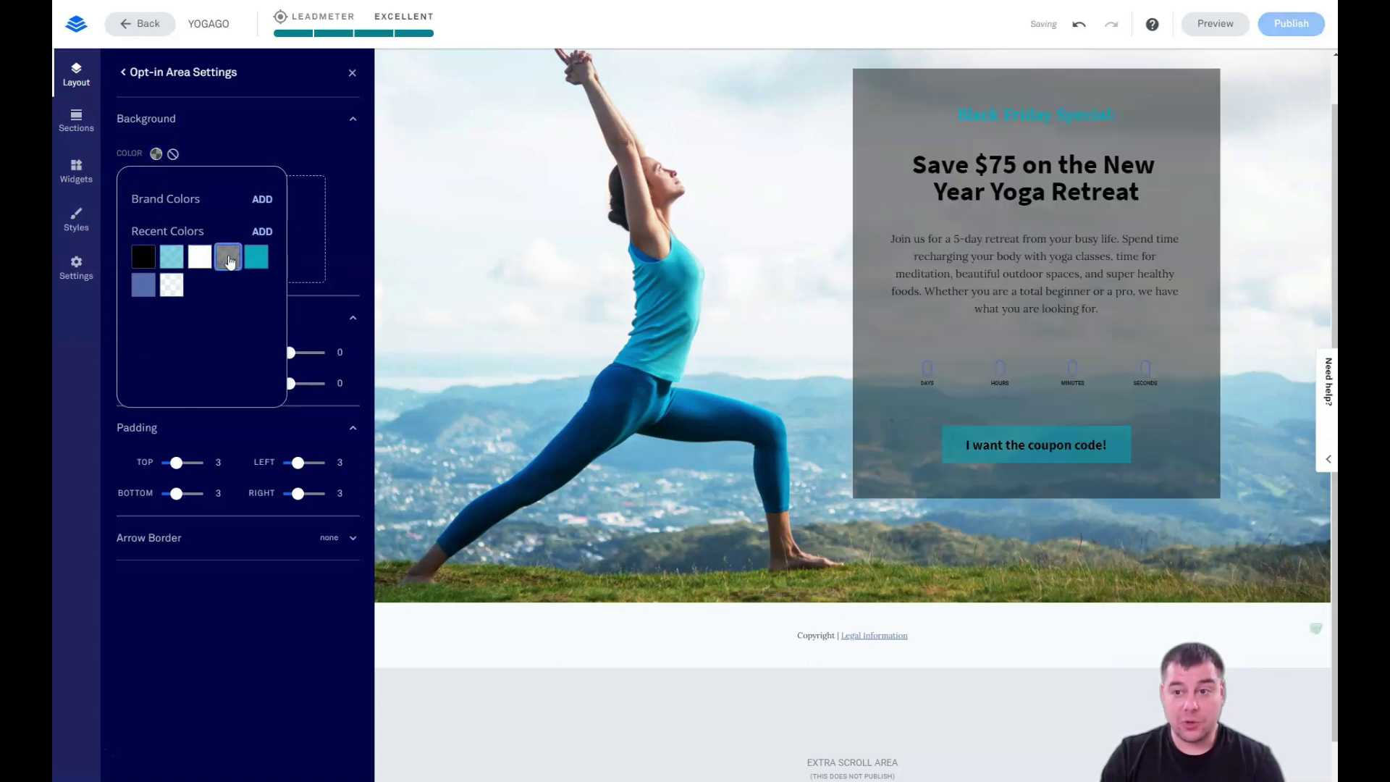
click(1079, 24)
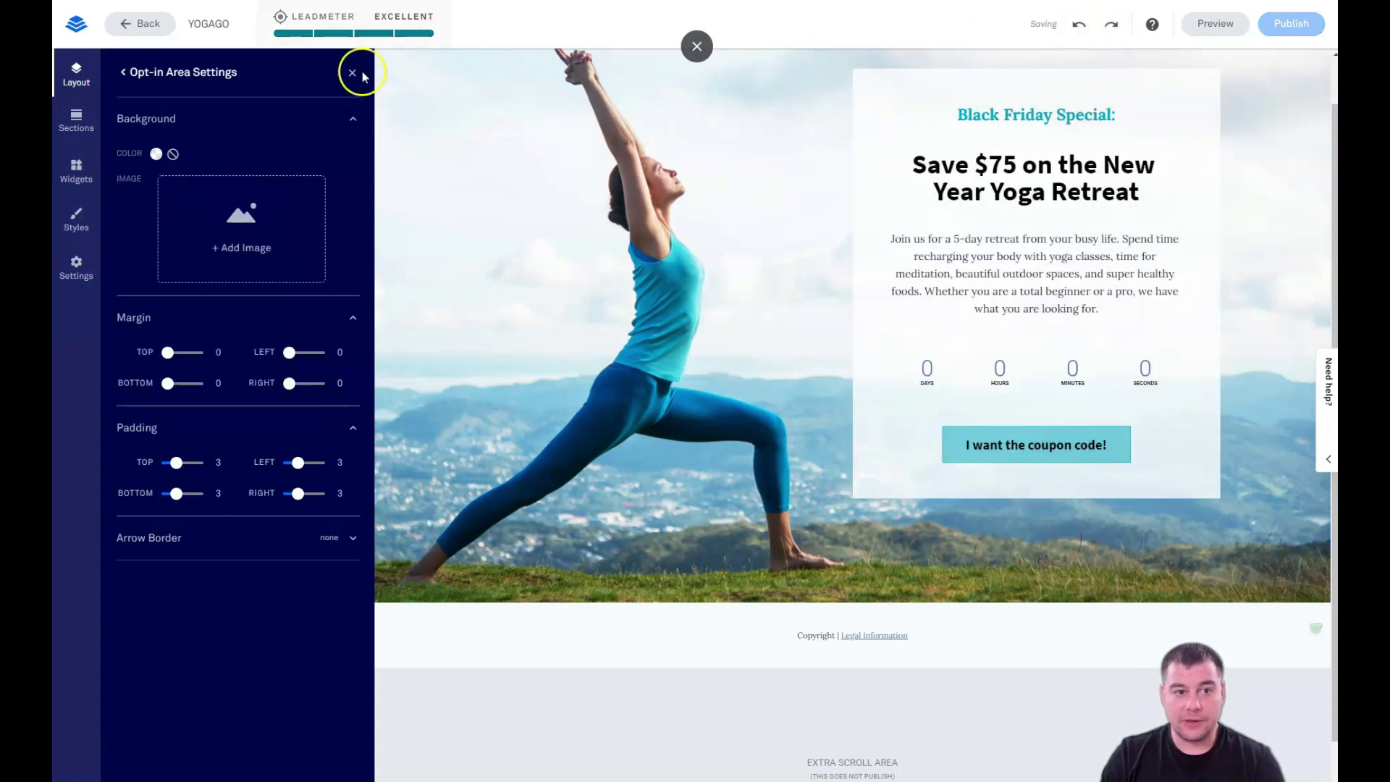
- Replace the Hero section's background image with the saved photo of a woman stretching on a yoga mat, after viewing the premium and upload options
click(121, 71)
click(226, 303)
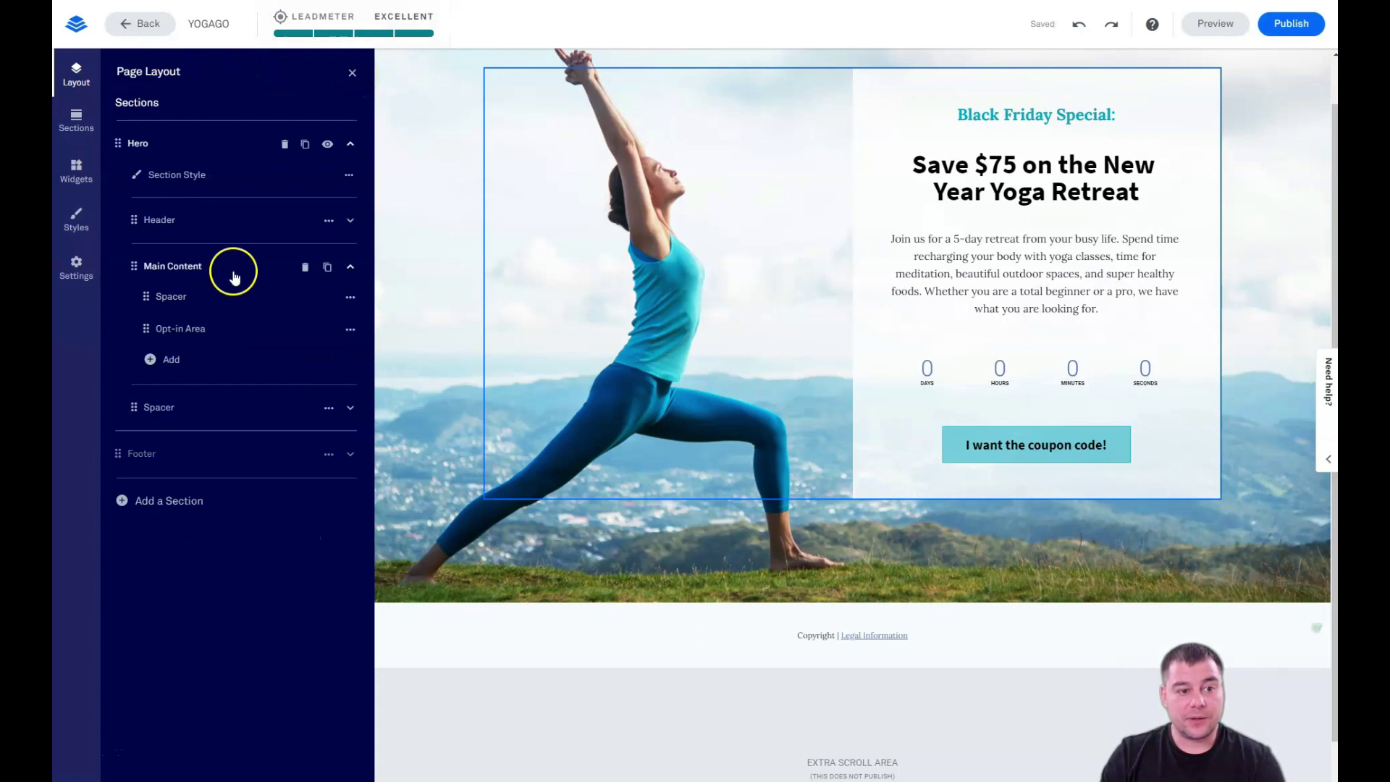
click(230, 220)
click(235, 179)
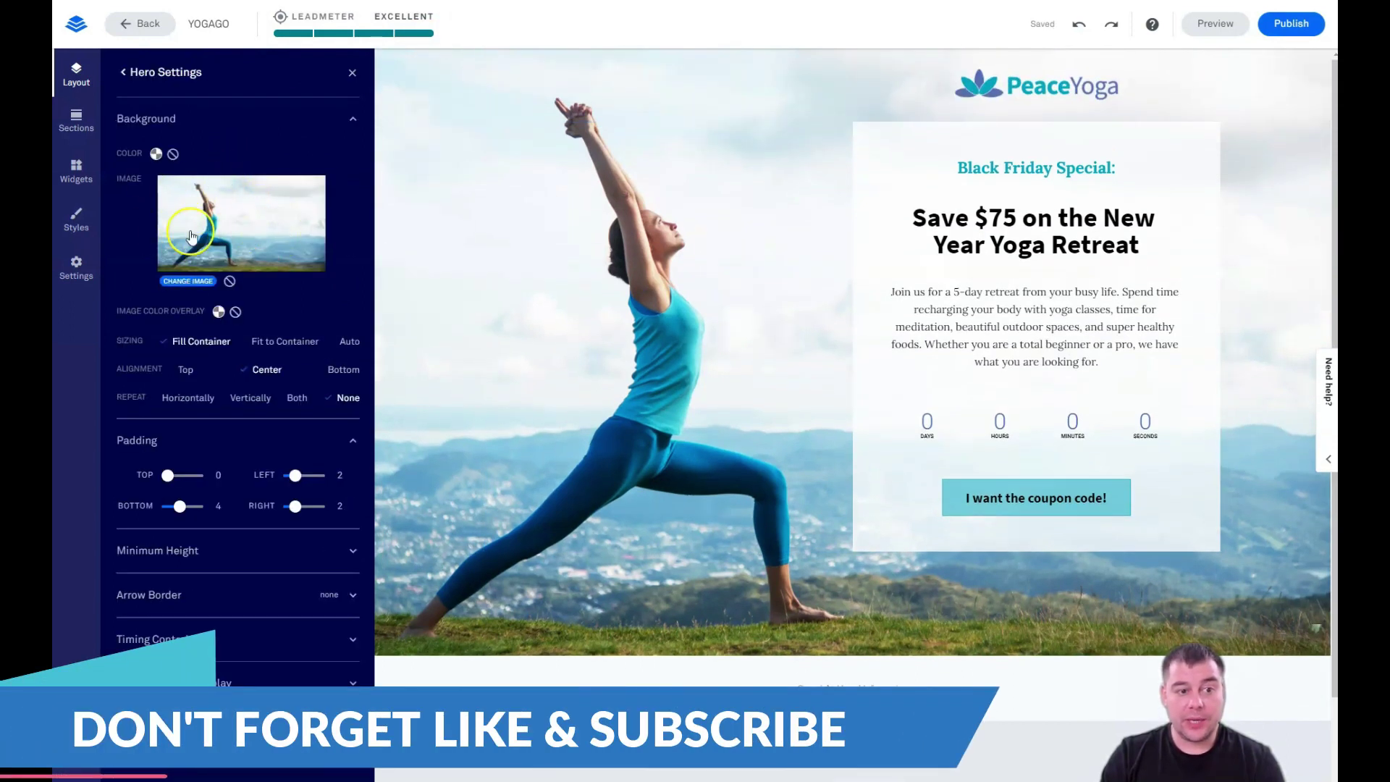
click(183, 282)
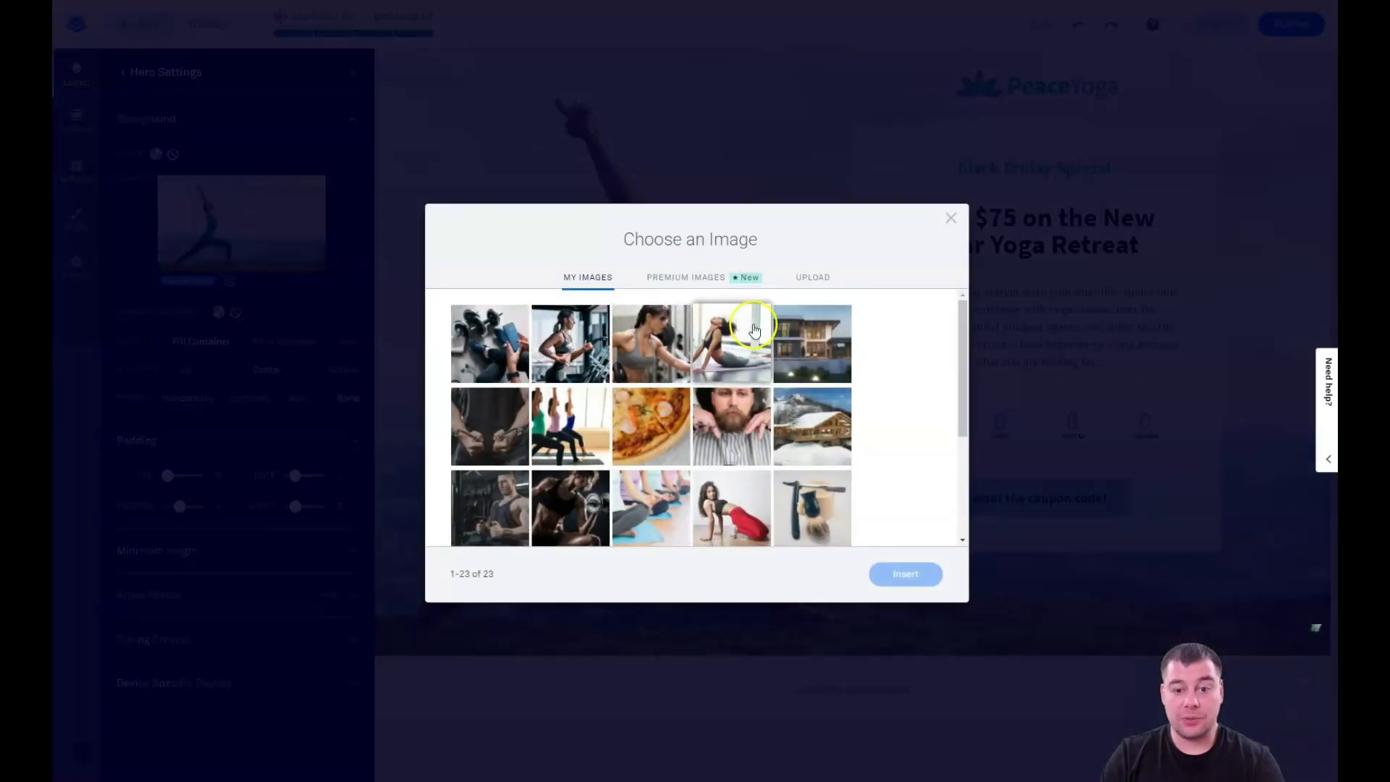
click(753, 330)
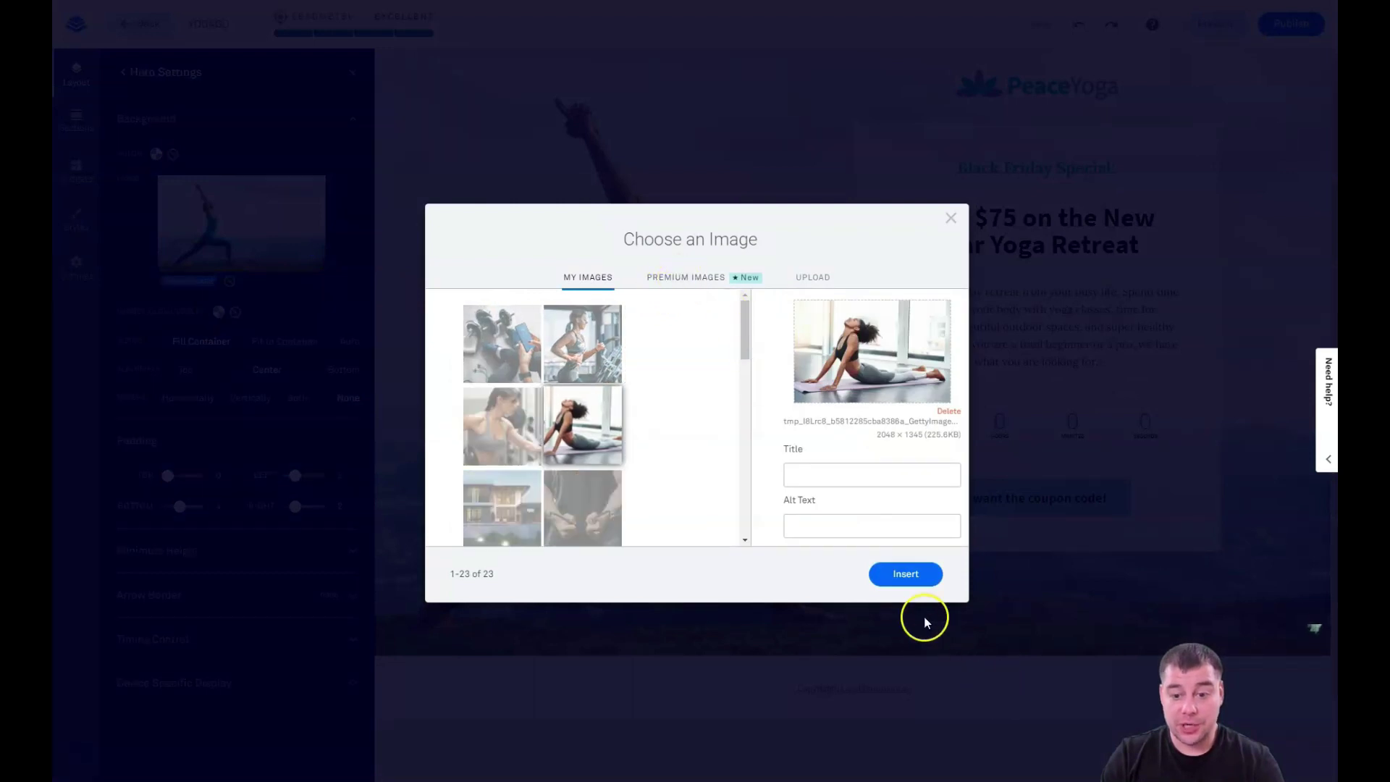
click(699, 281)
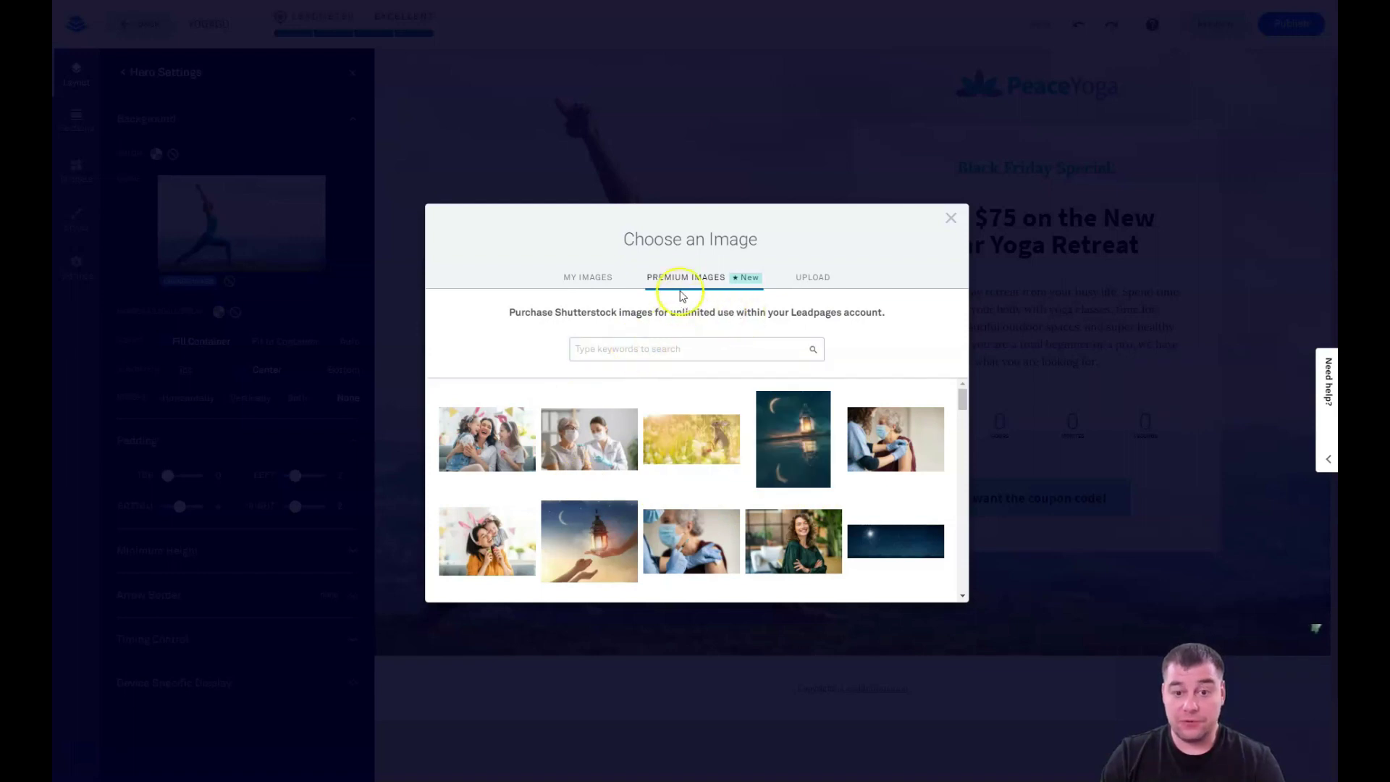
click(812, 279)
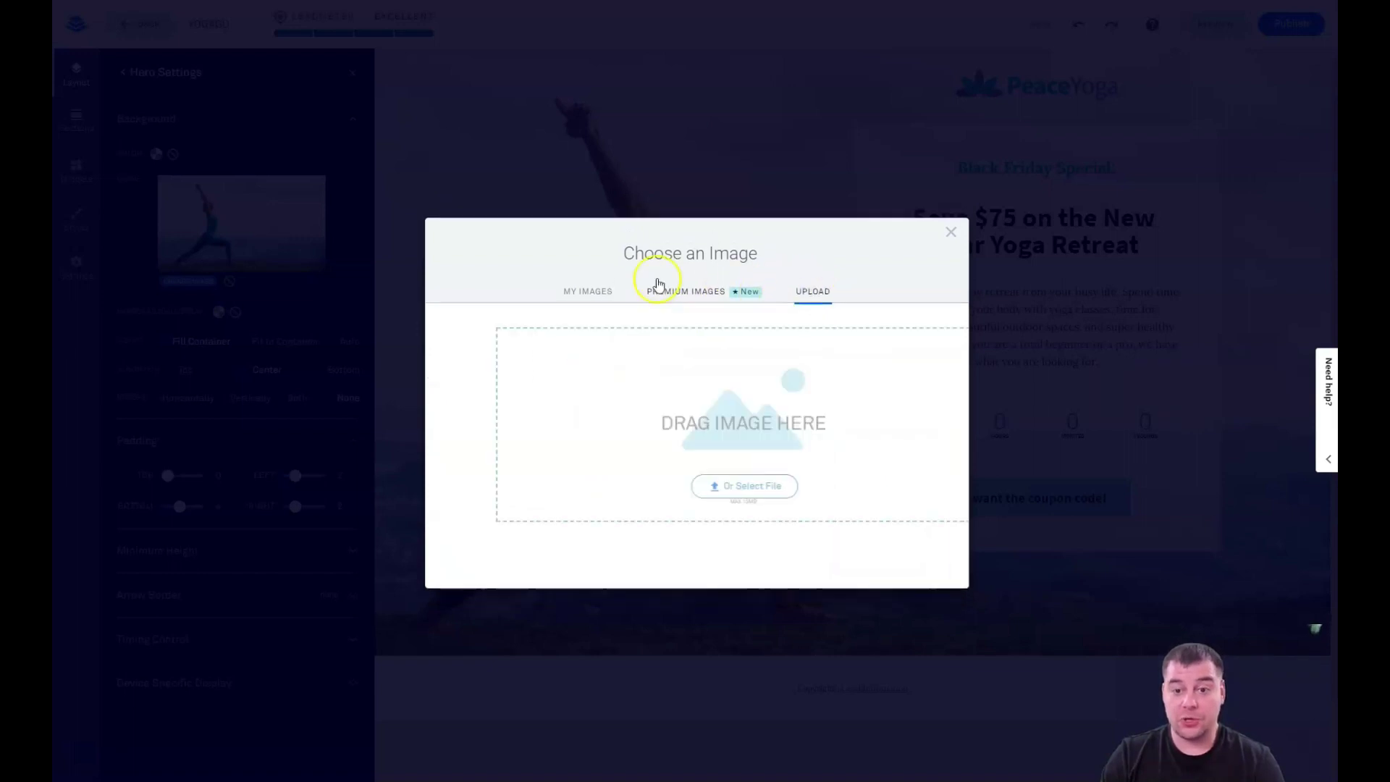
click(583, 306)
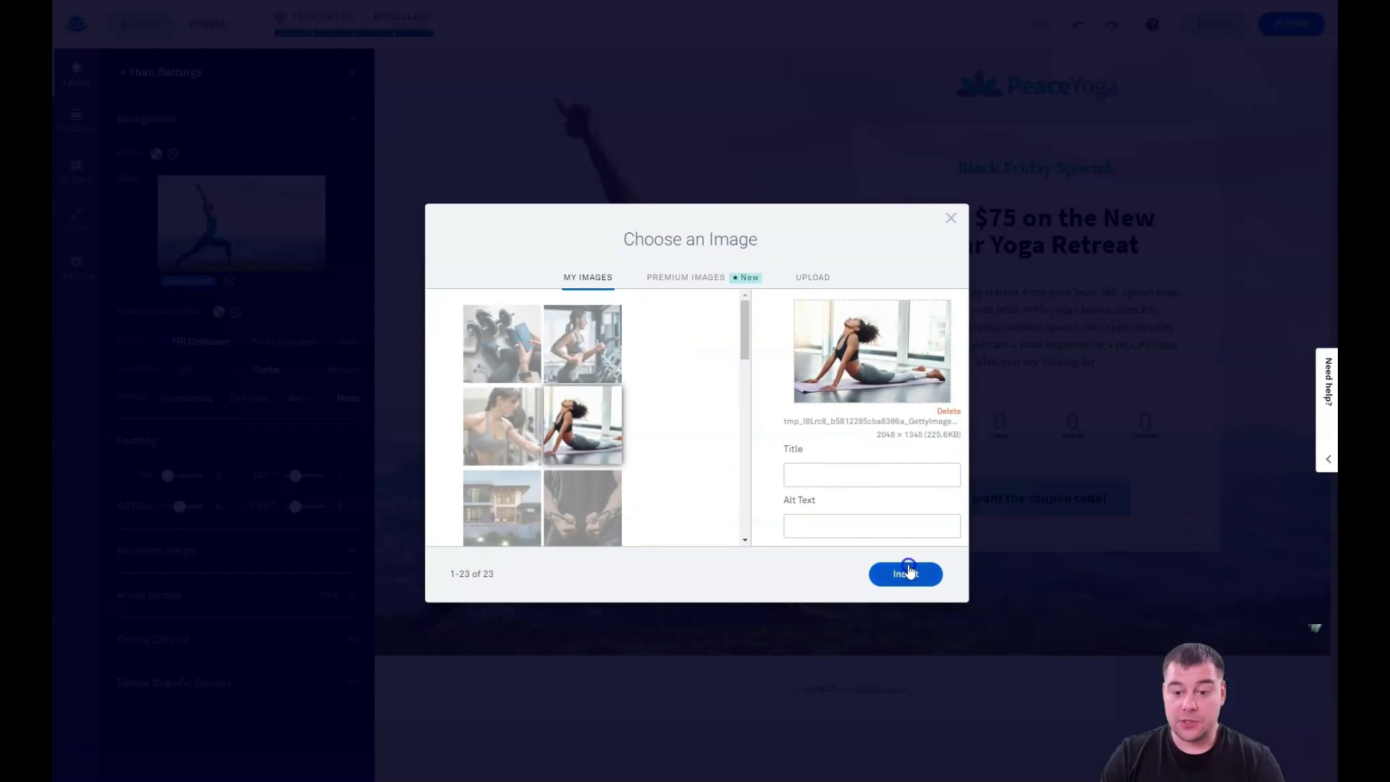
click(902, 574)
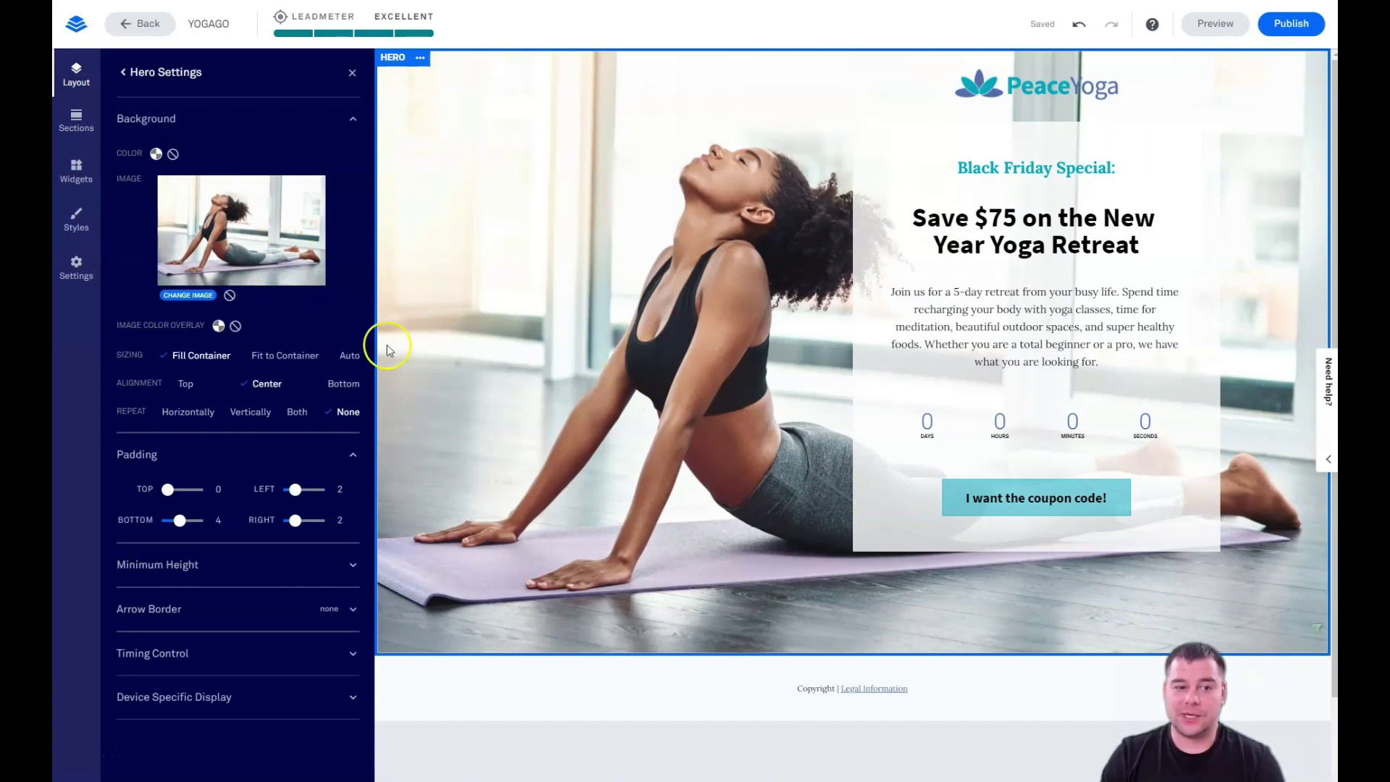
- Apply an image color overlay to the Hero background with color code 686868 and opacity 37
click(219, 327)
click(262, 404)
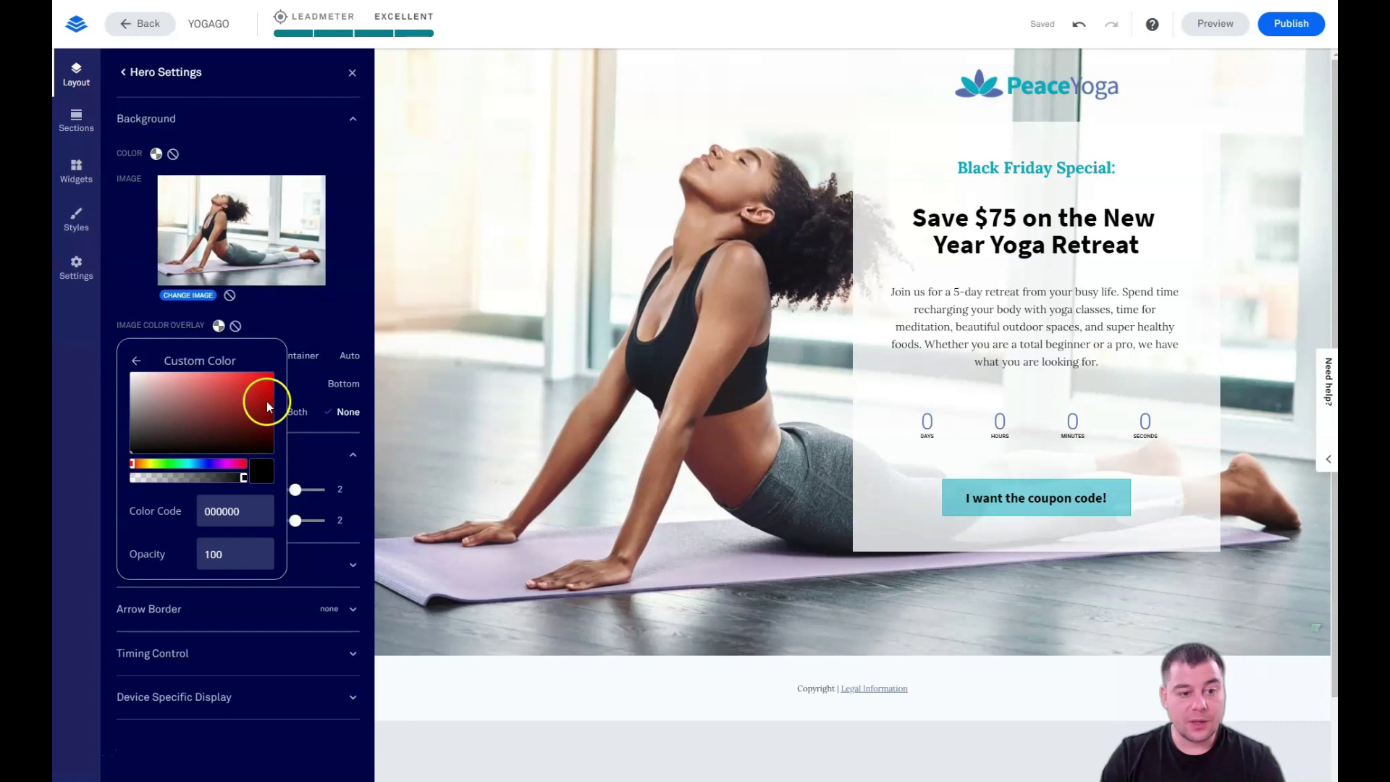
click(133, 422)
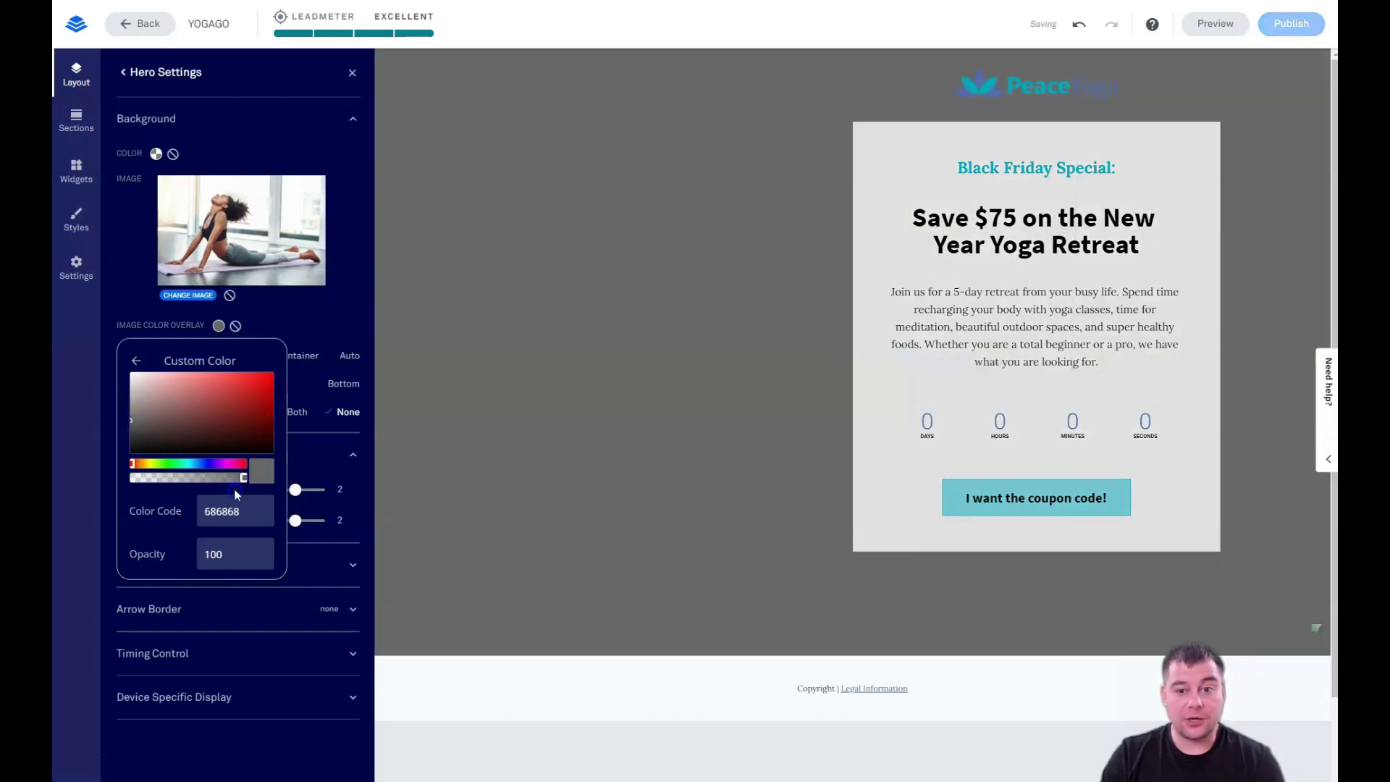
drag(230, 478, 206, 477)
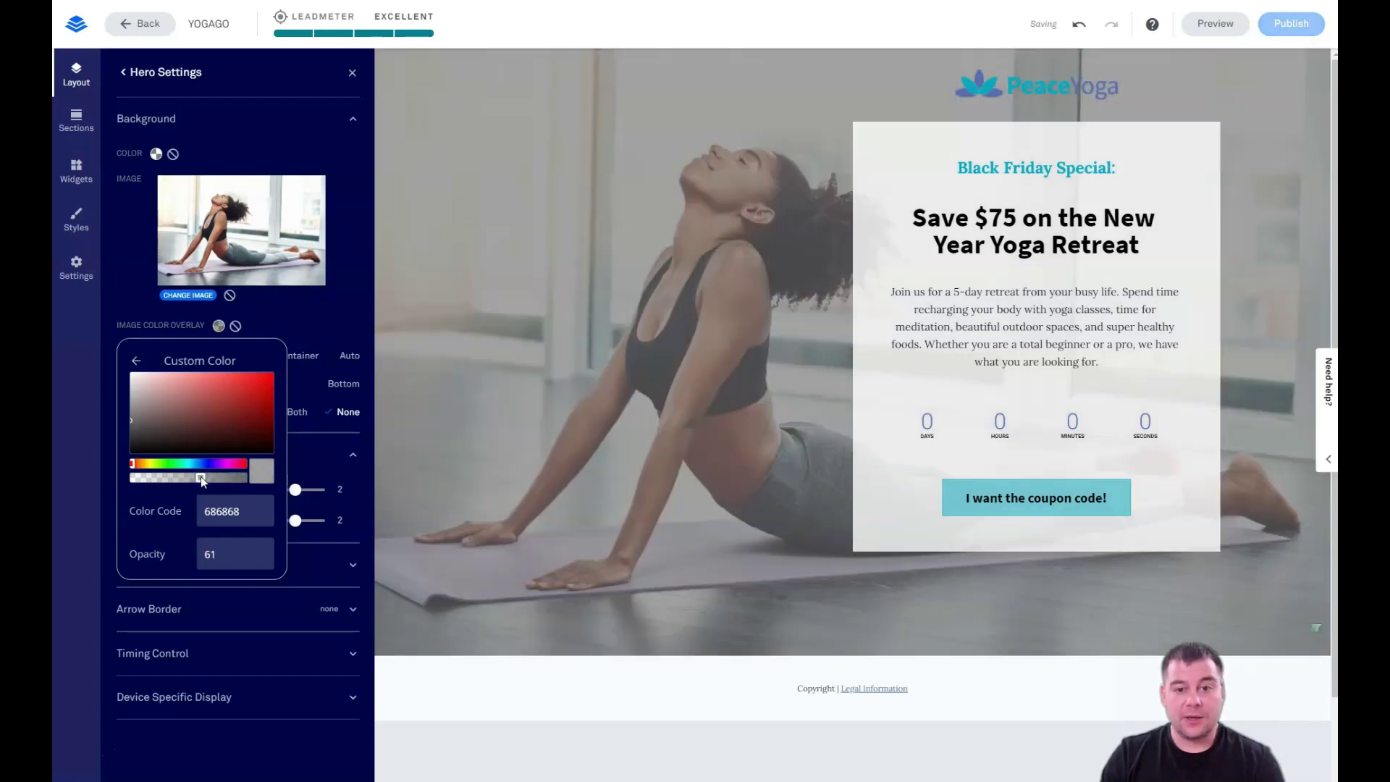
drag(201, 476, 189, 475)
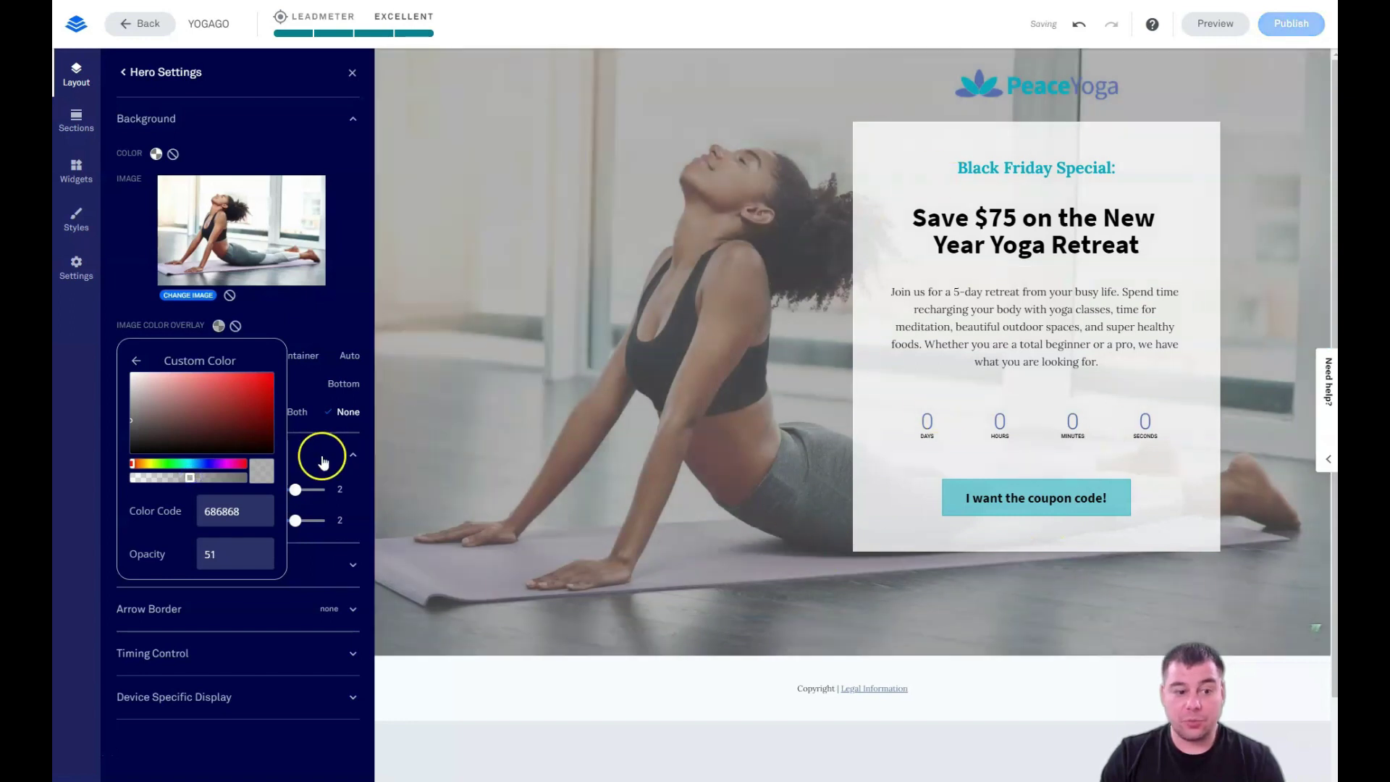
drag(189, 478, 173, 478)
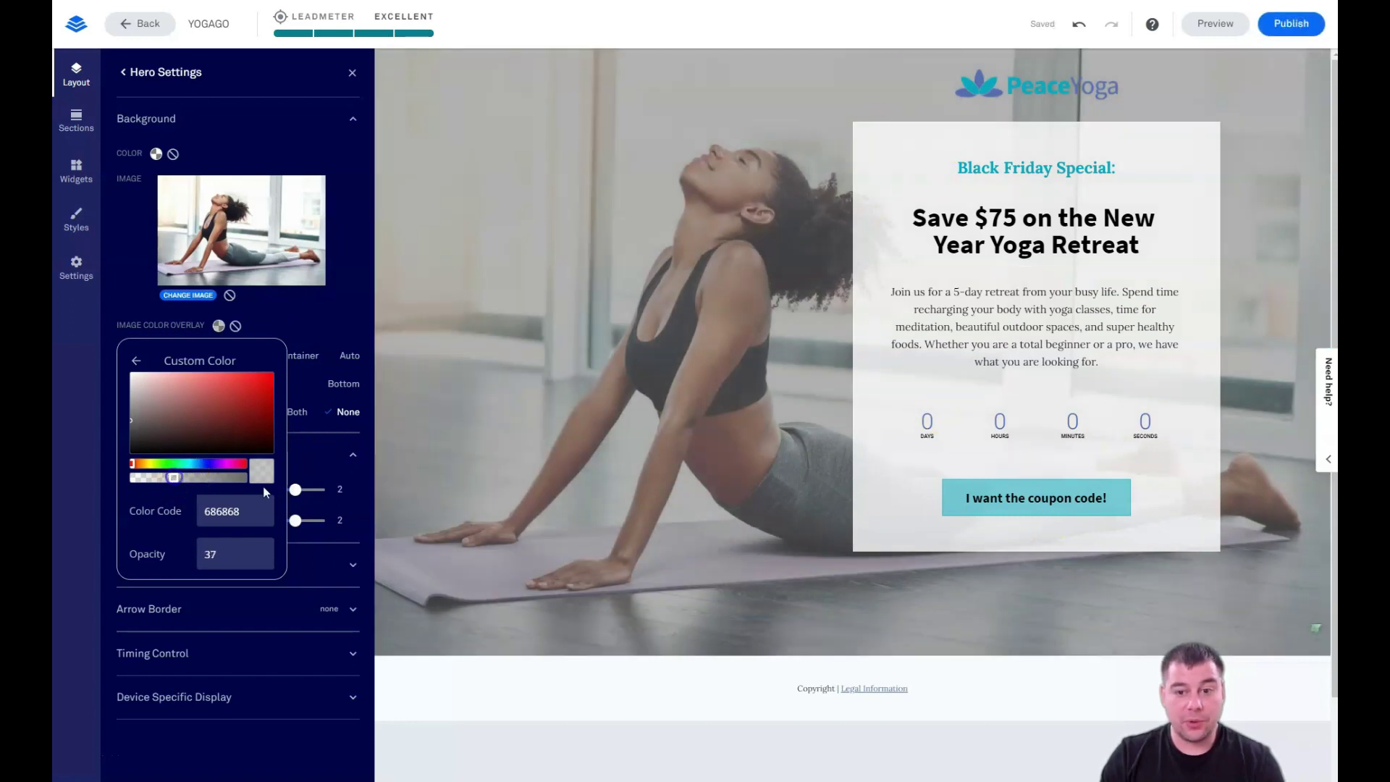
- Narrow the opt-in box by moving its inner edge away from the woman and close the Hero settings
drag(854, 333, 923, 342)
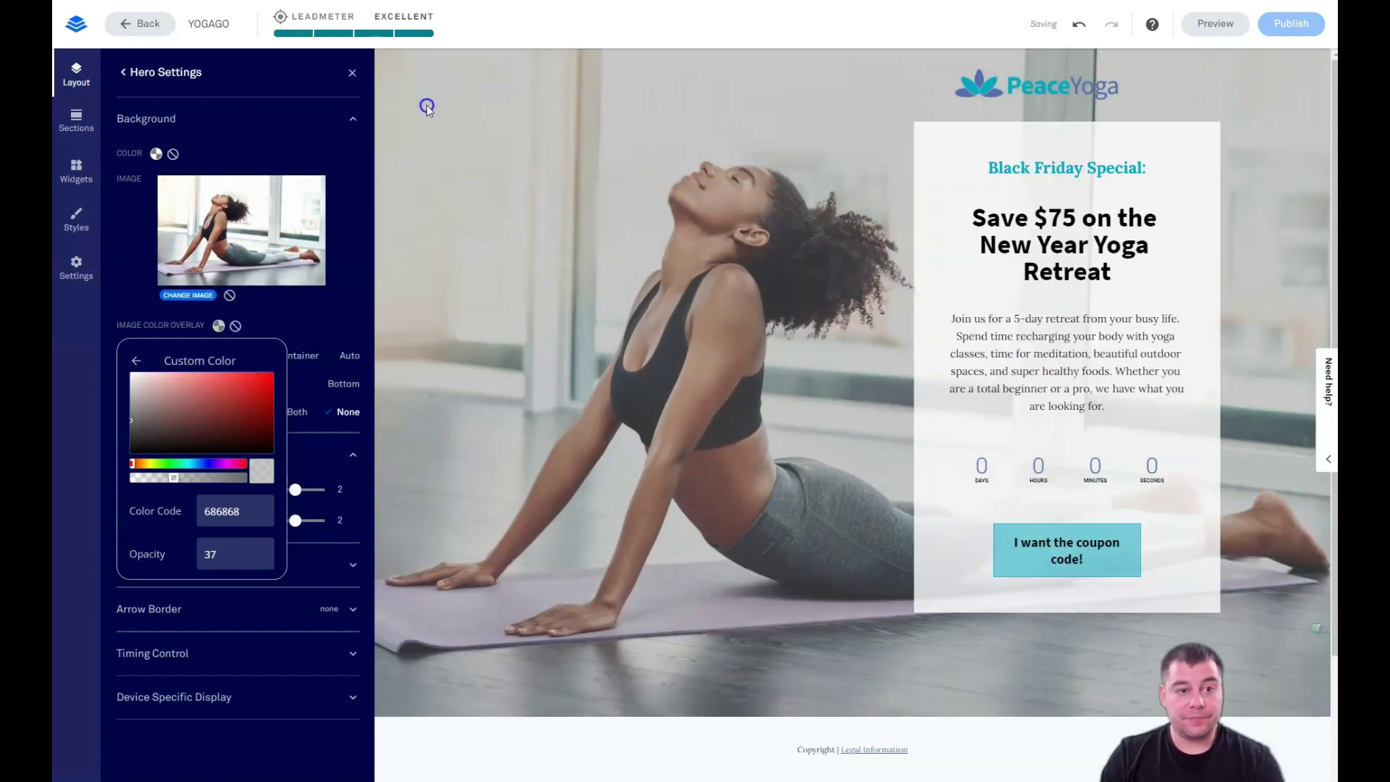
click(352, 75)
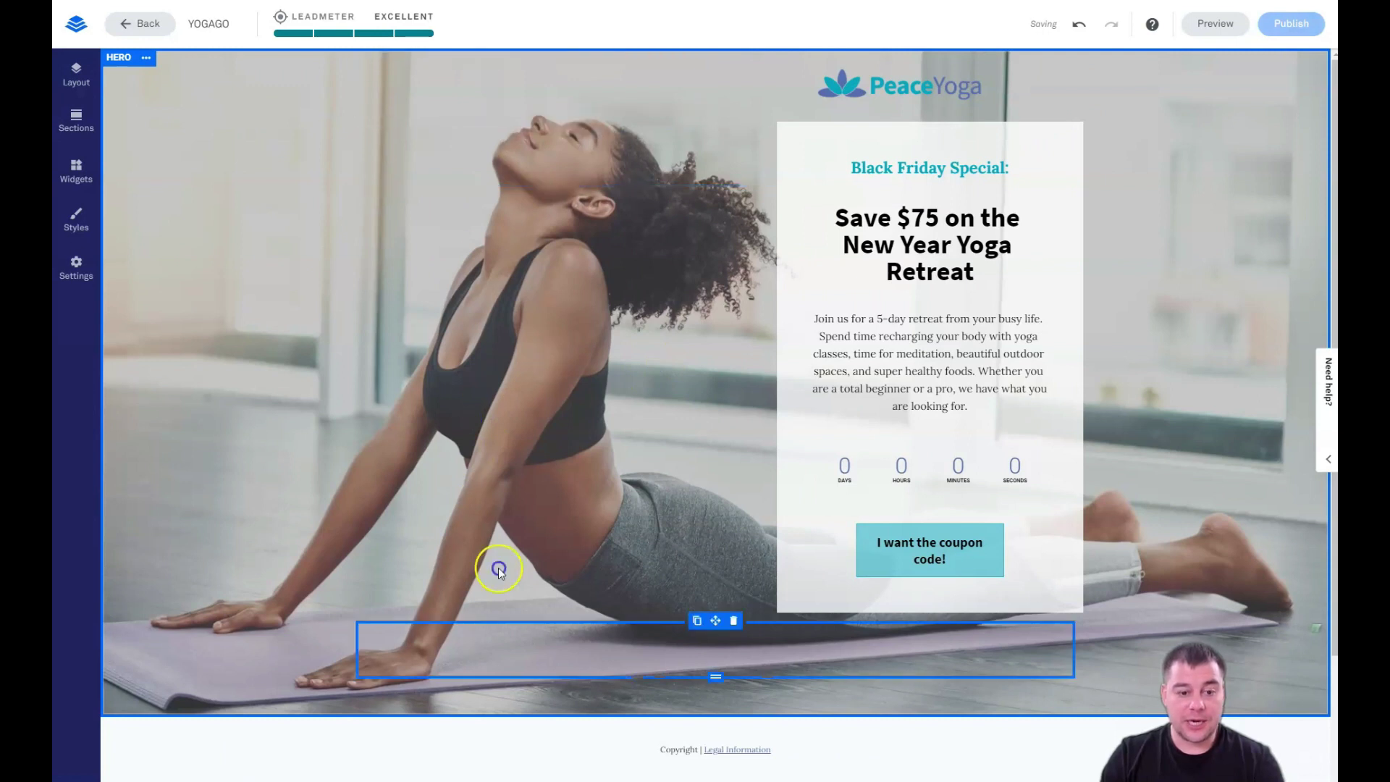
- Try minimum heights of 50% and Full in the Hero section's settings, set it back to Auto and close the settings
click(146, 60)
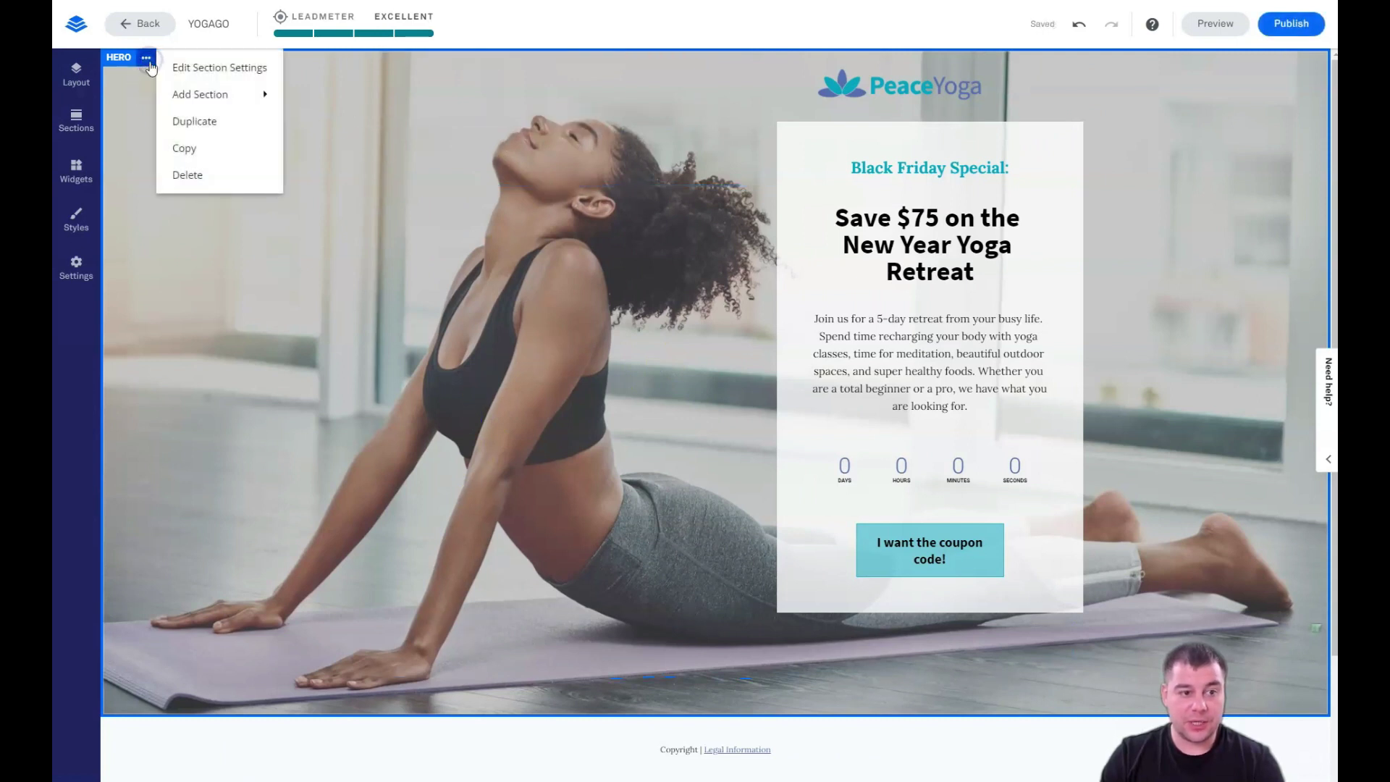
click(209, 67)
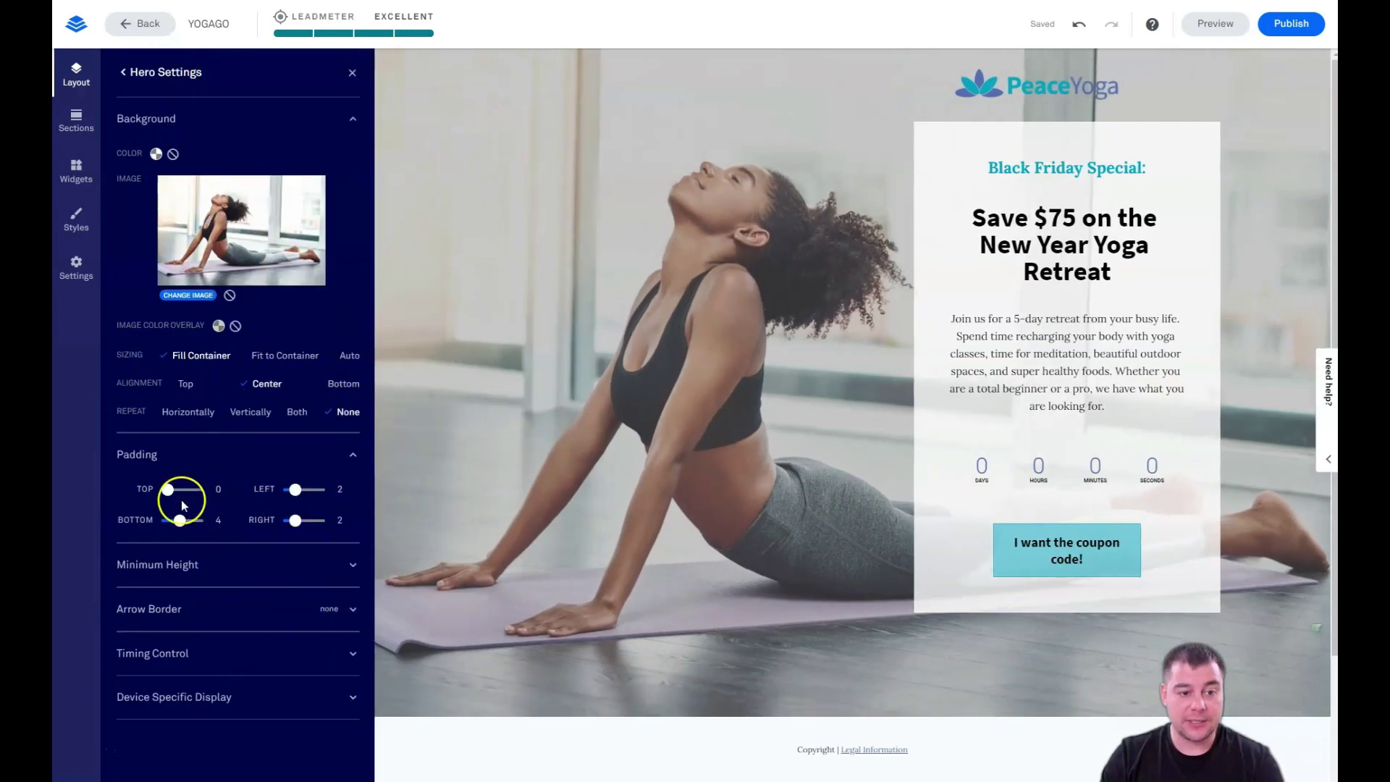
click(245, 576)
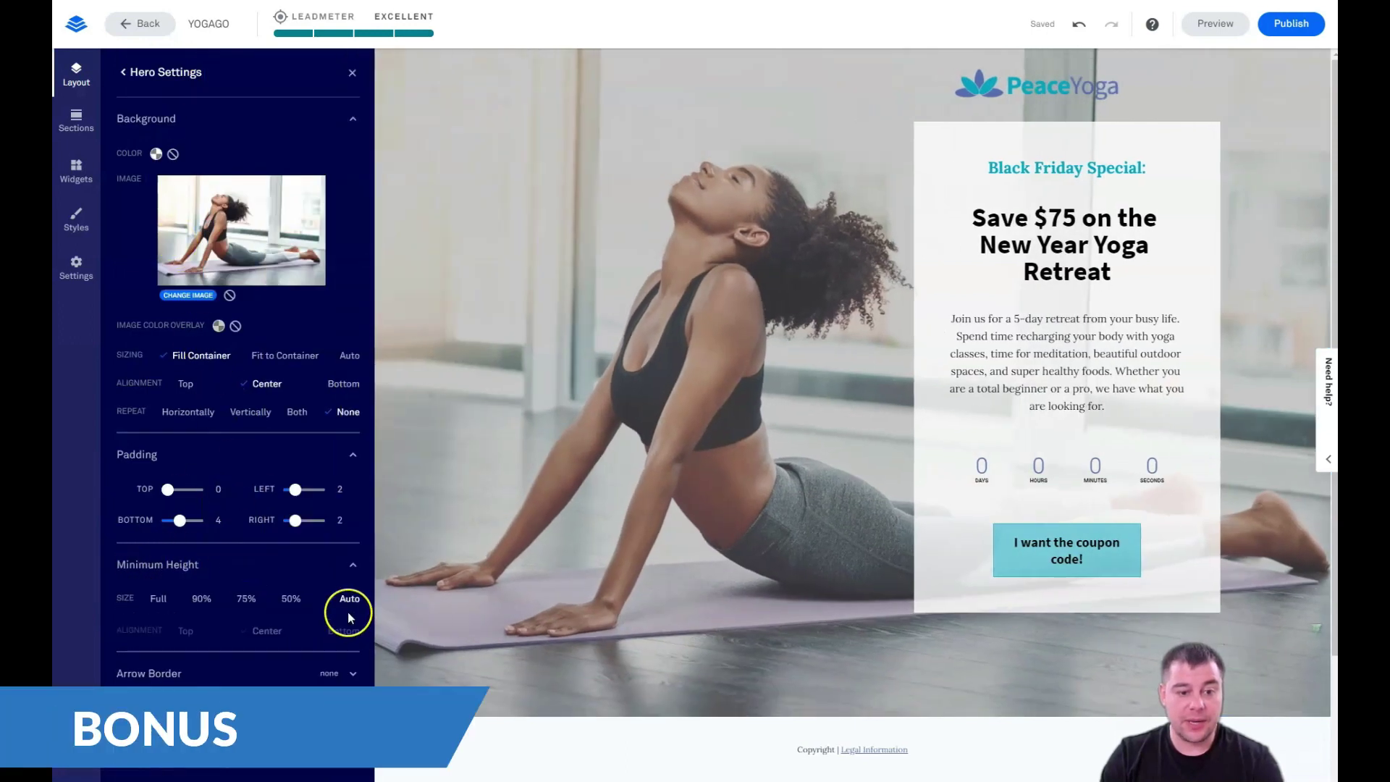
click(297, 599)
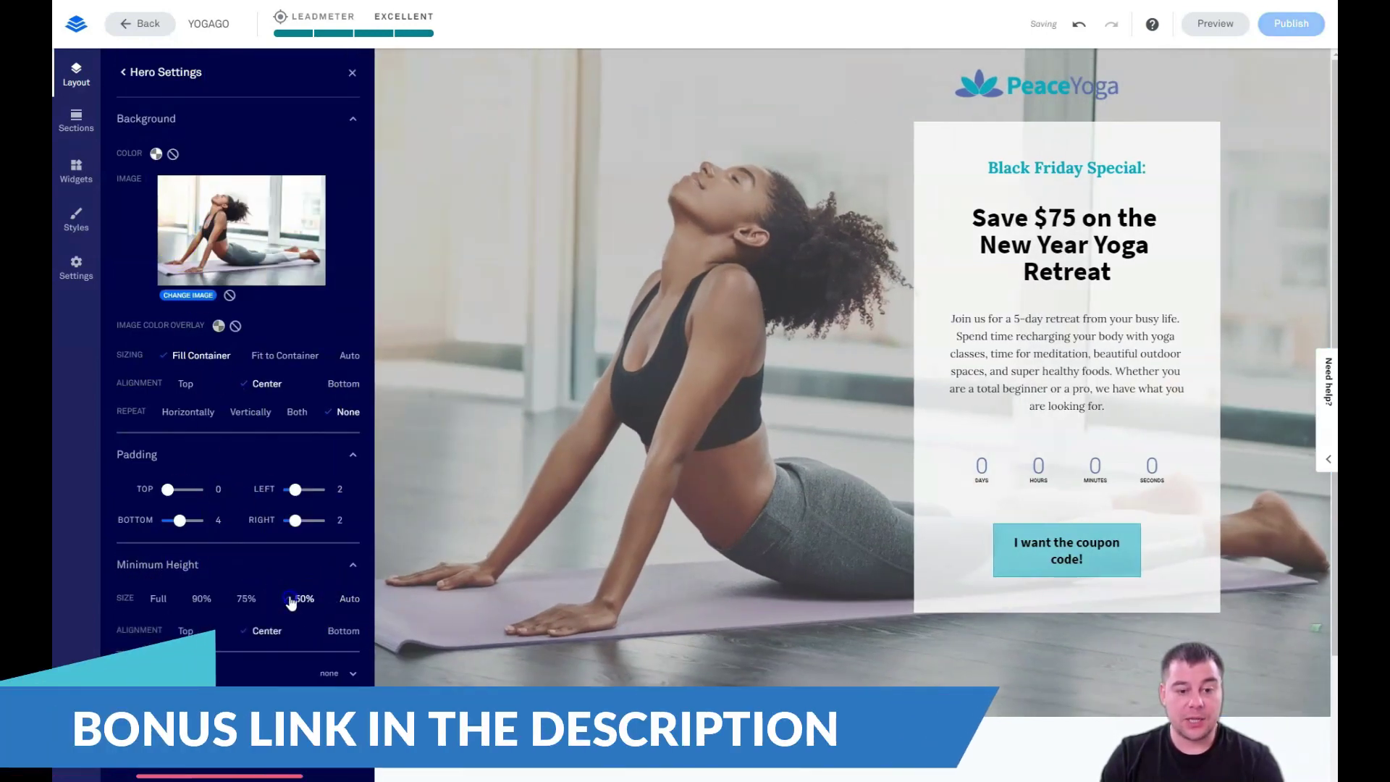
click(159, 599)
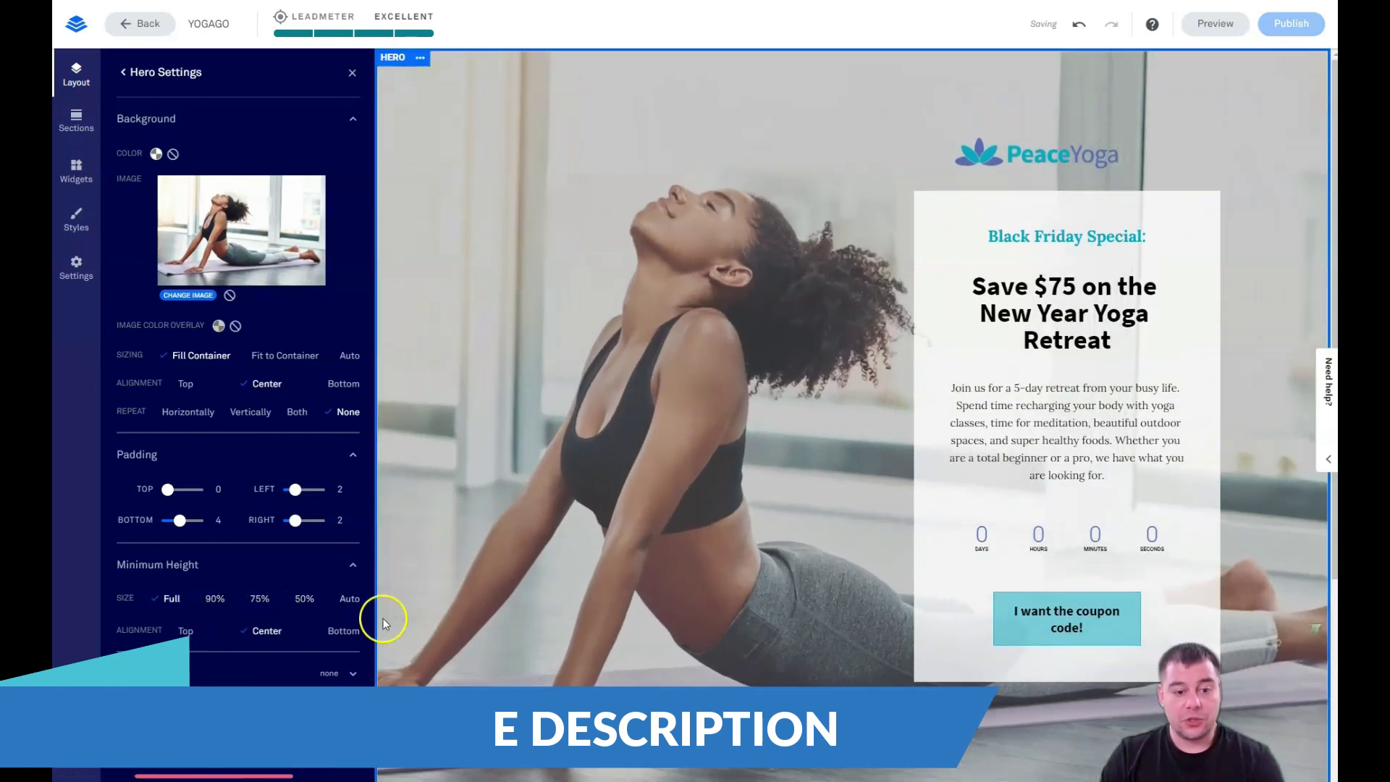
click(350, 599)
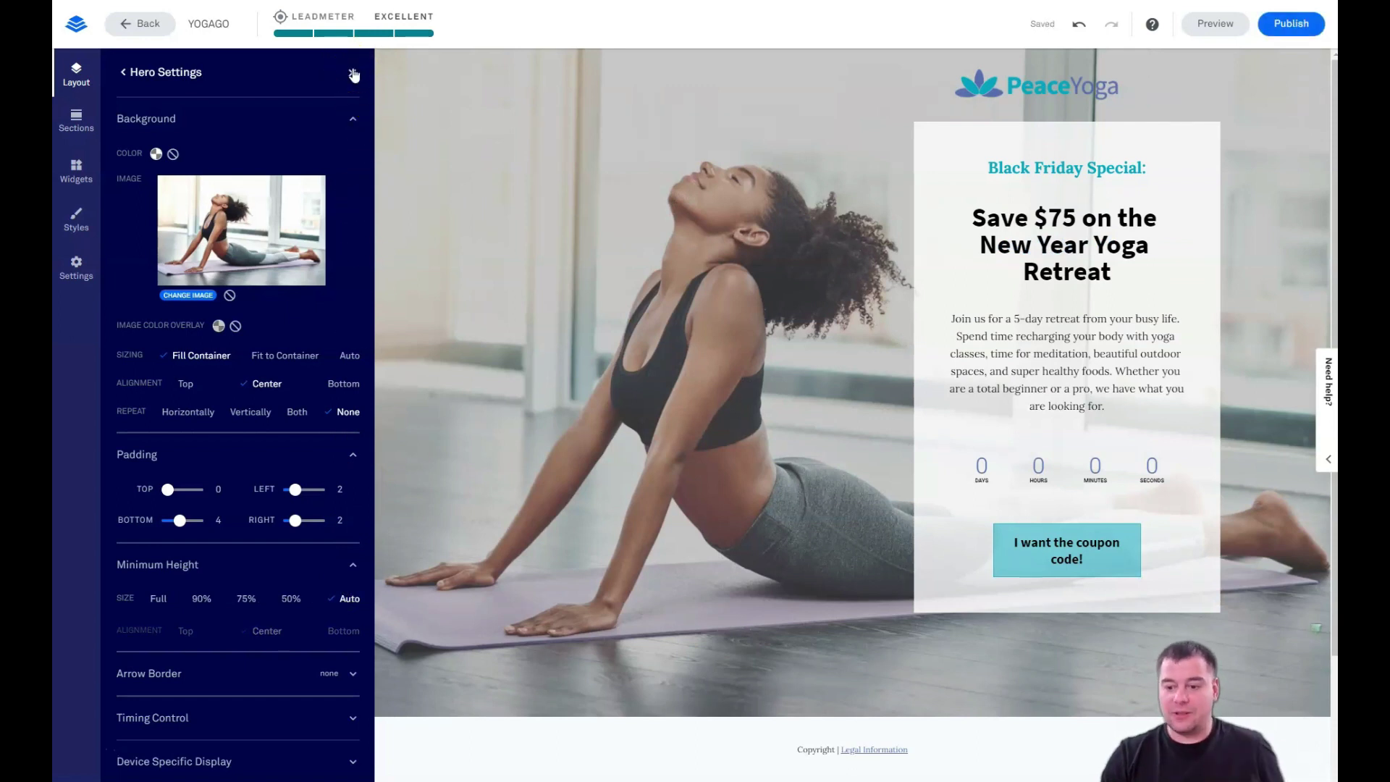
click(354, 75)
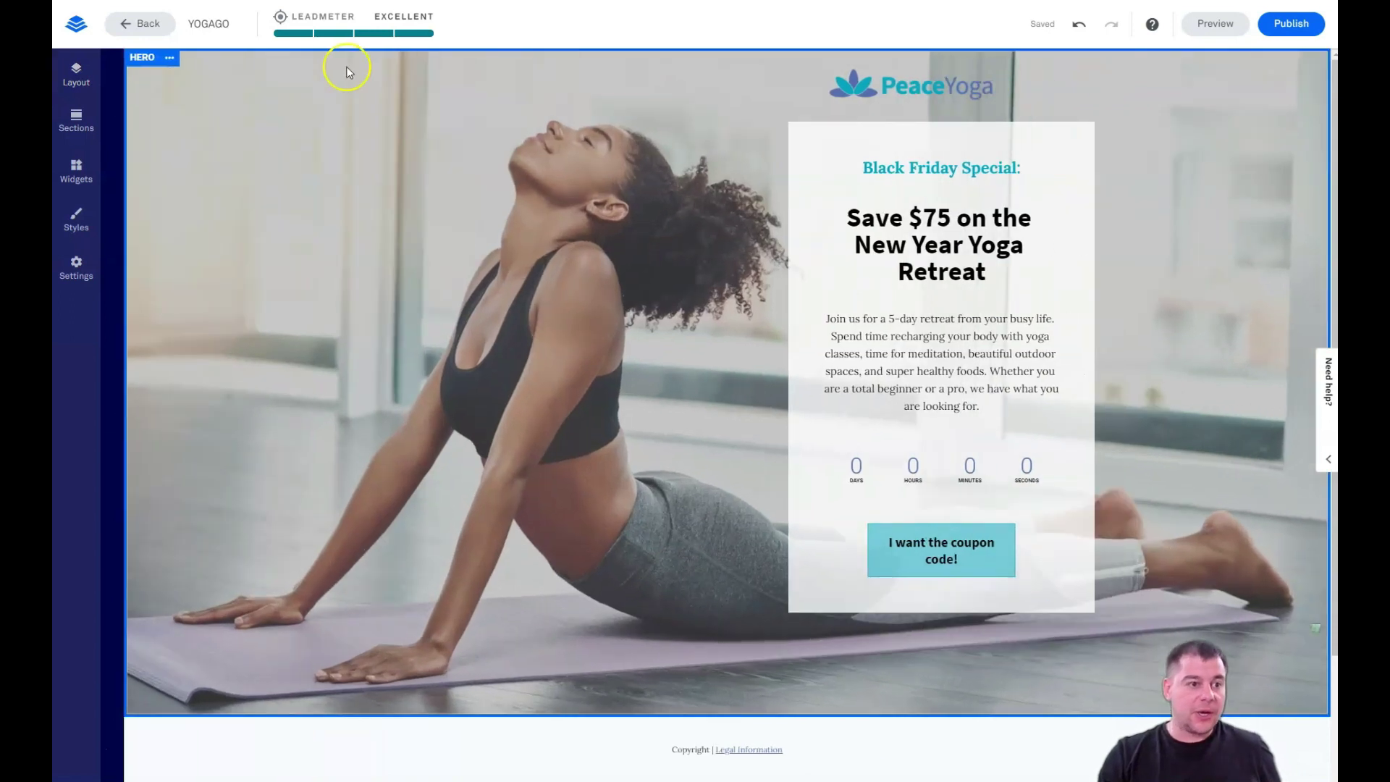
scroll(514, 331, down, 3)
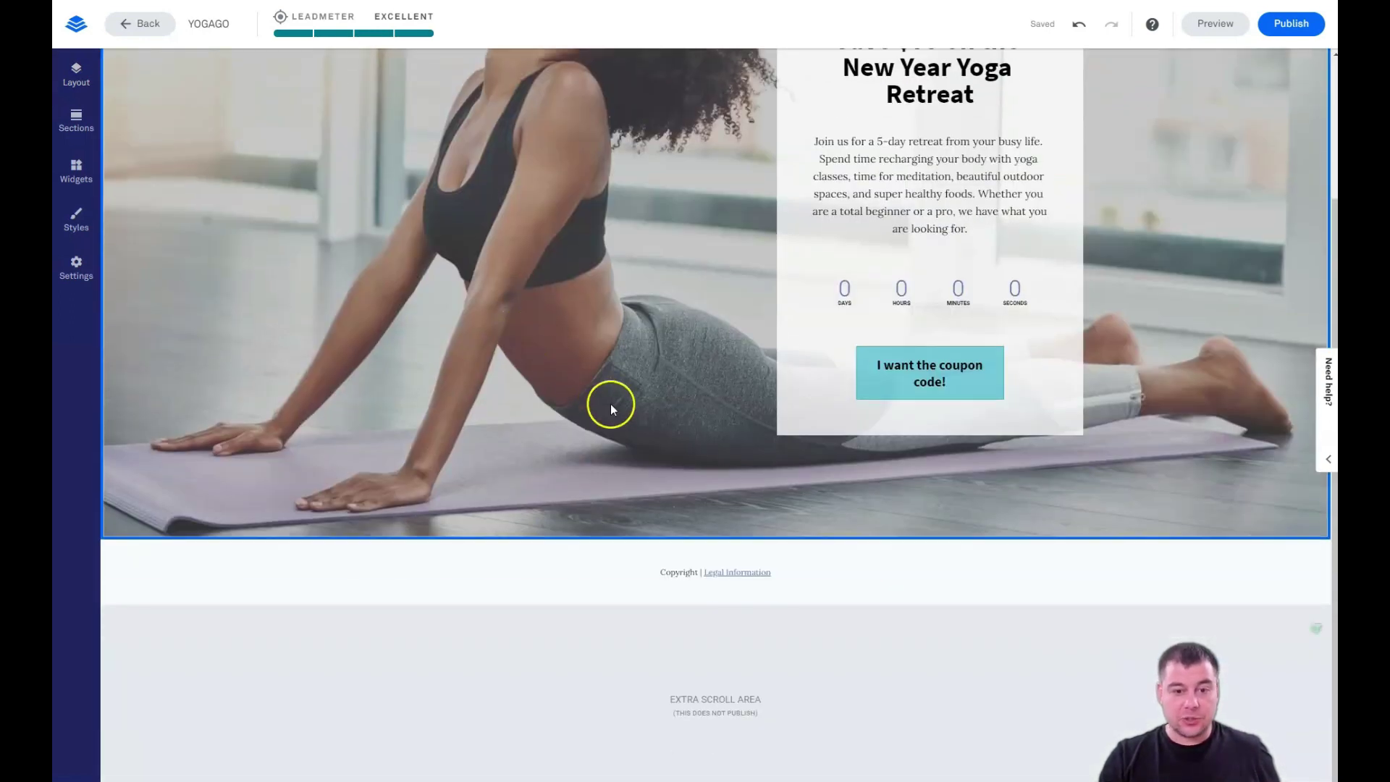
- Review the page's section list, then add the About section with dark text on white and the photo opposite its text
scroll(611, 403, up, 3)
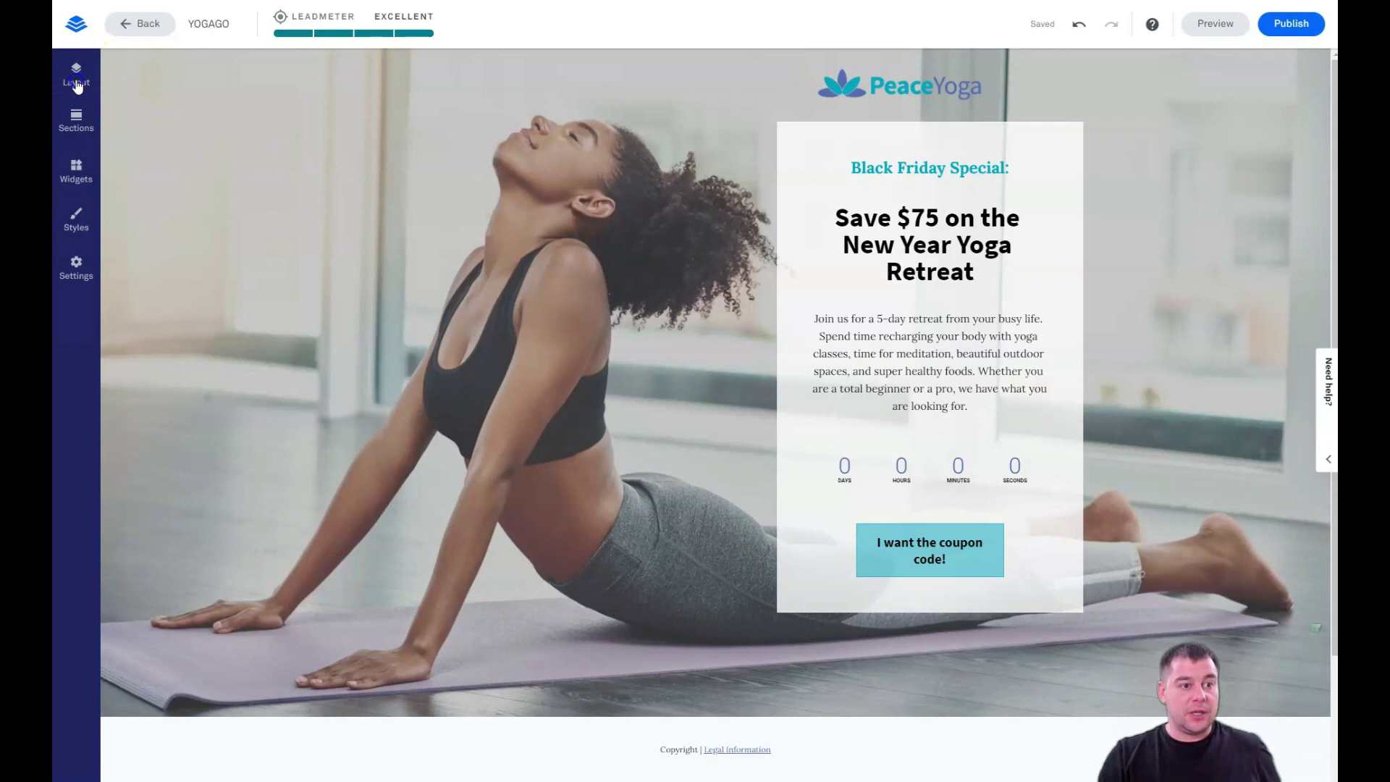
click(160, 111)
click(125, 73)
click(195, 145)
click(143, 194)
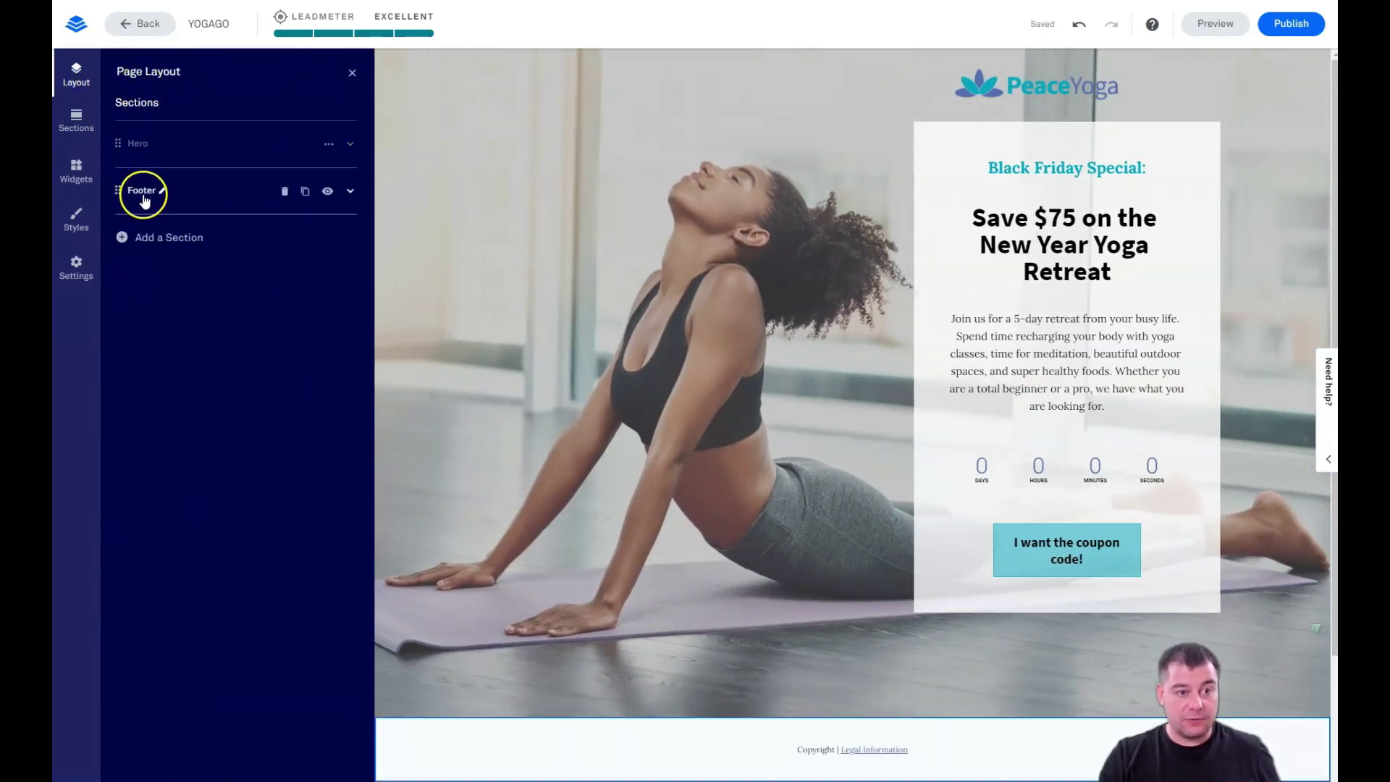
click(142, 239)
click(204, 208)
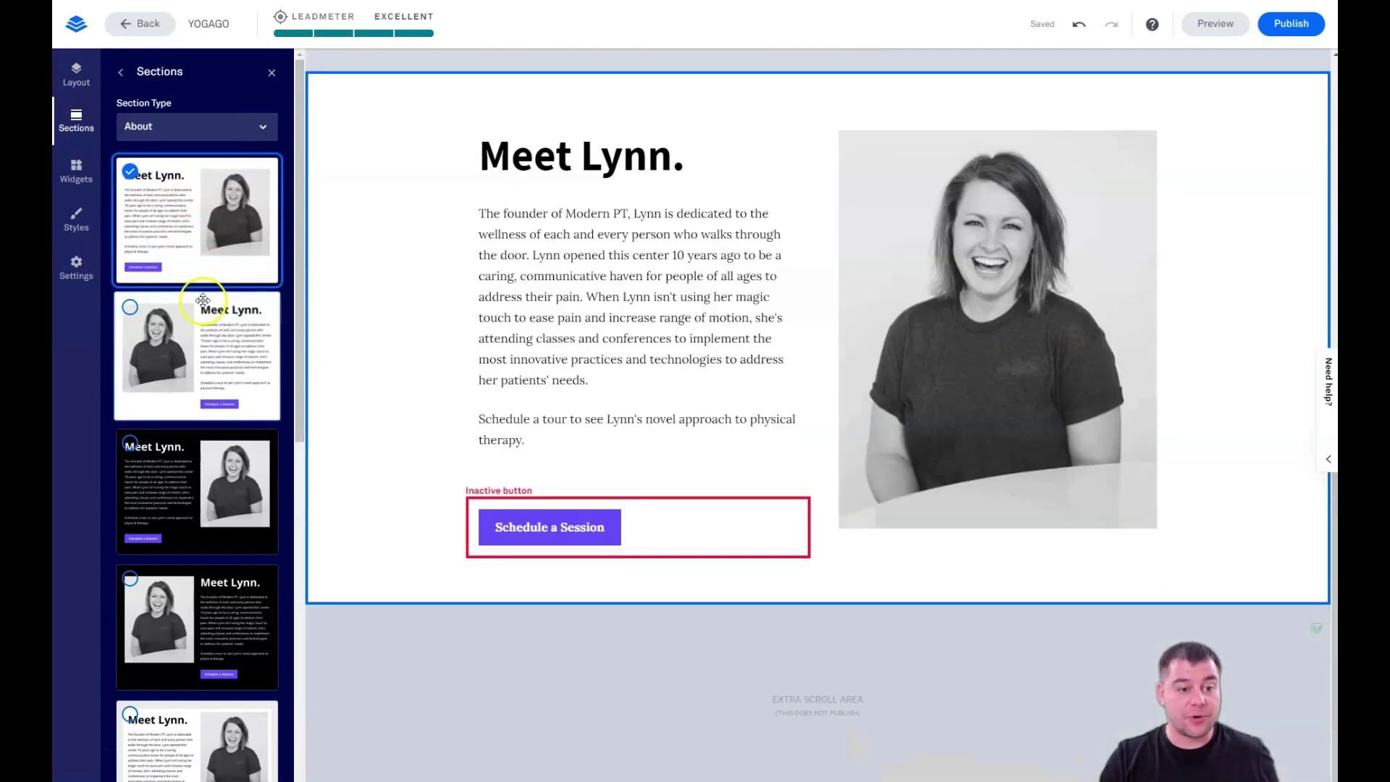
- Browse the Logos and Blank section types, then add the blank layout of one wide row over two columns below the About section
click(260, 128)
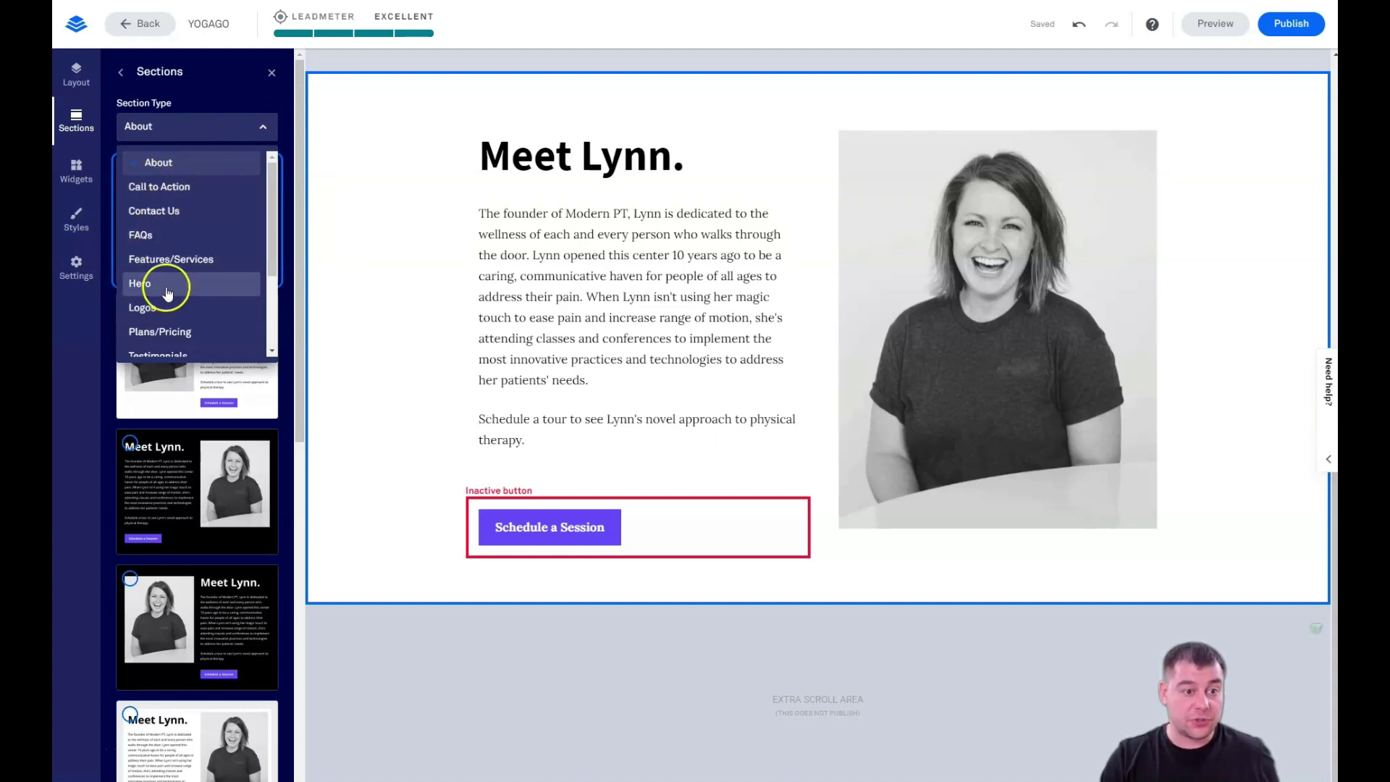
click(176, 308)
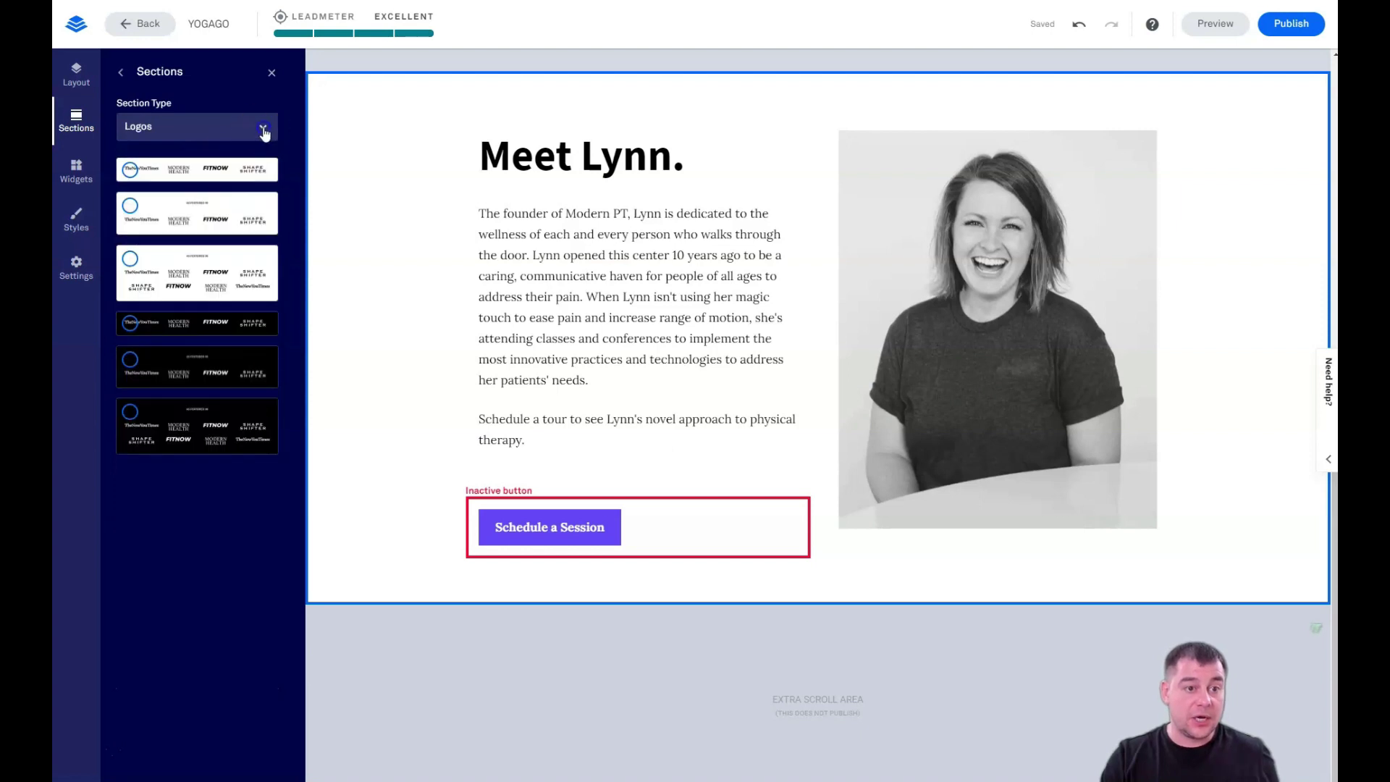
click(260, 129)
scroll(194, 233, down, 2)
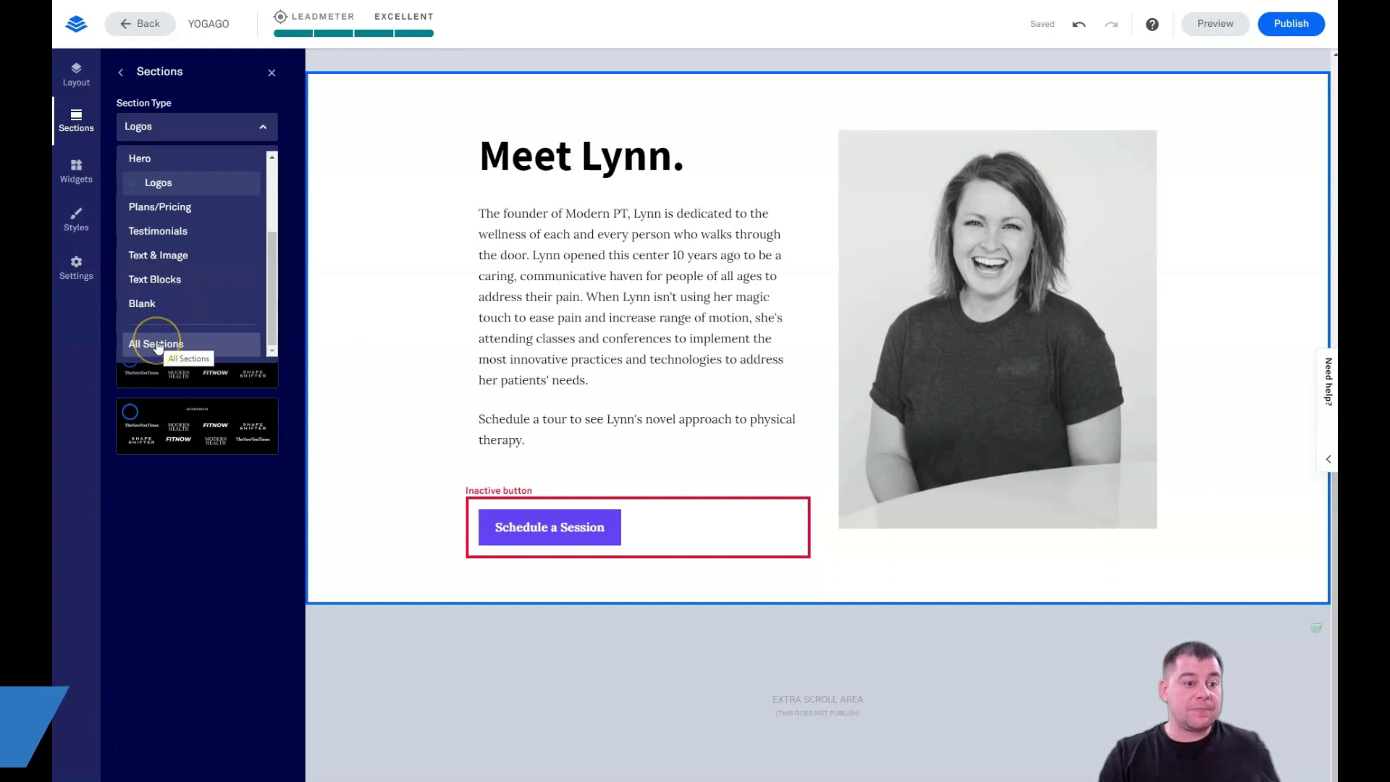
click(142, 304)
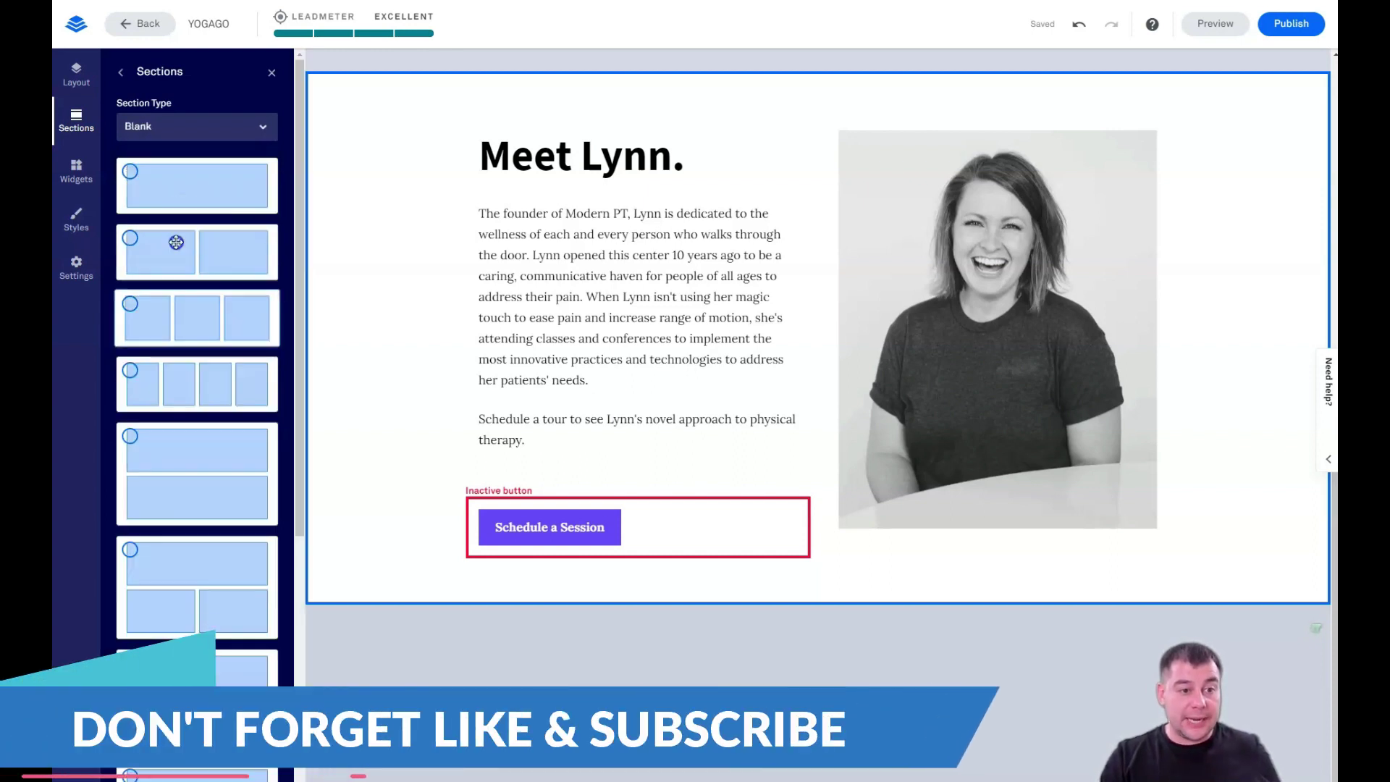
scroll(210, 272, down, 5)
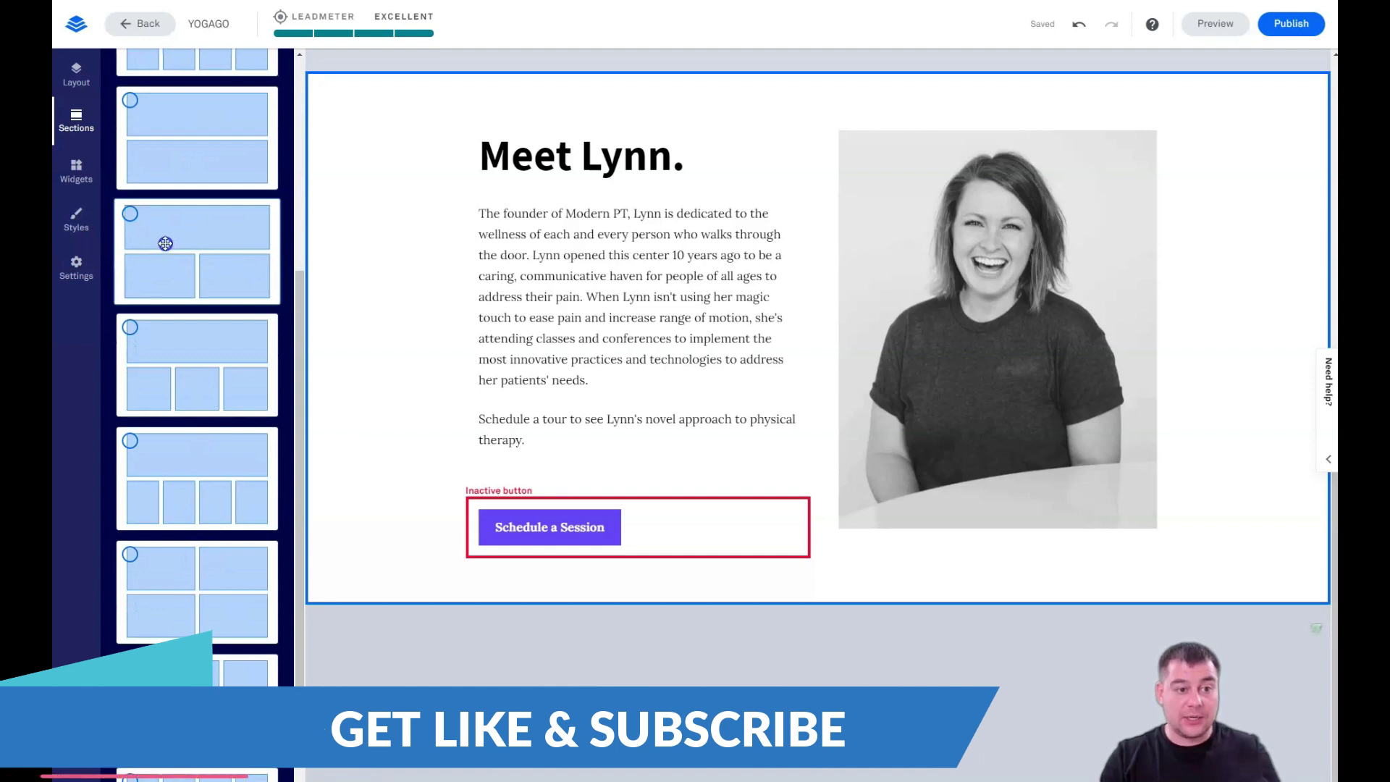
drag(165, 243, 794, 688)
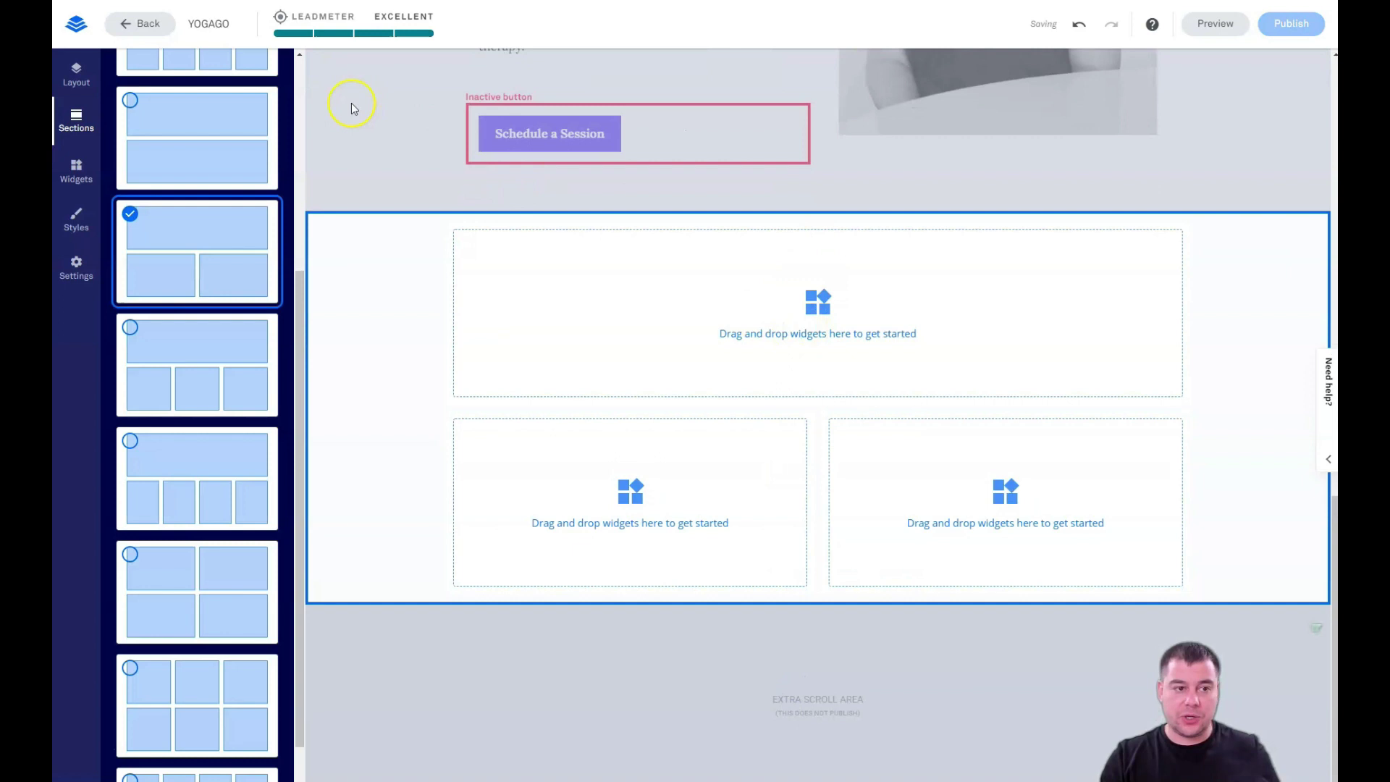
- Add a blank section with two stacked full-width rows above the three-area blank section, and close the section library
drag(171, 124, 784, 233)
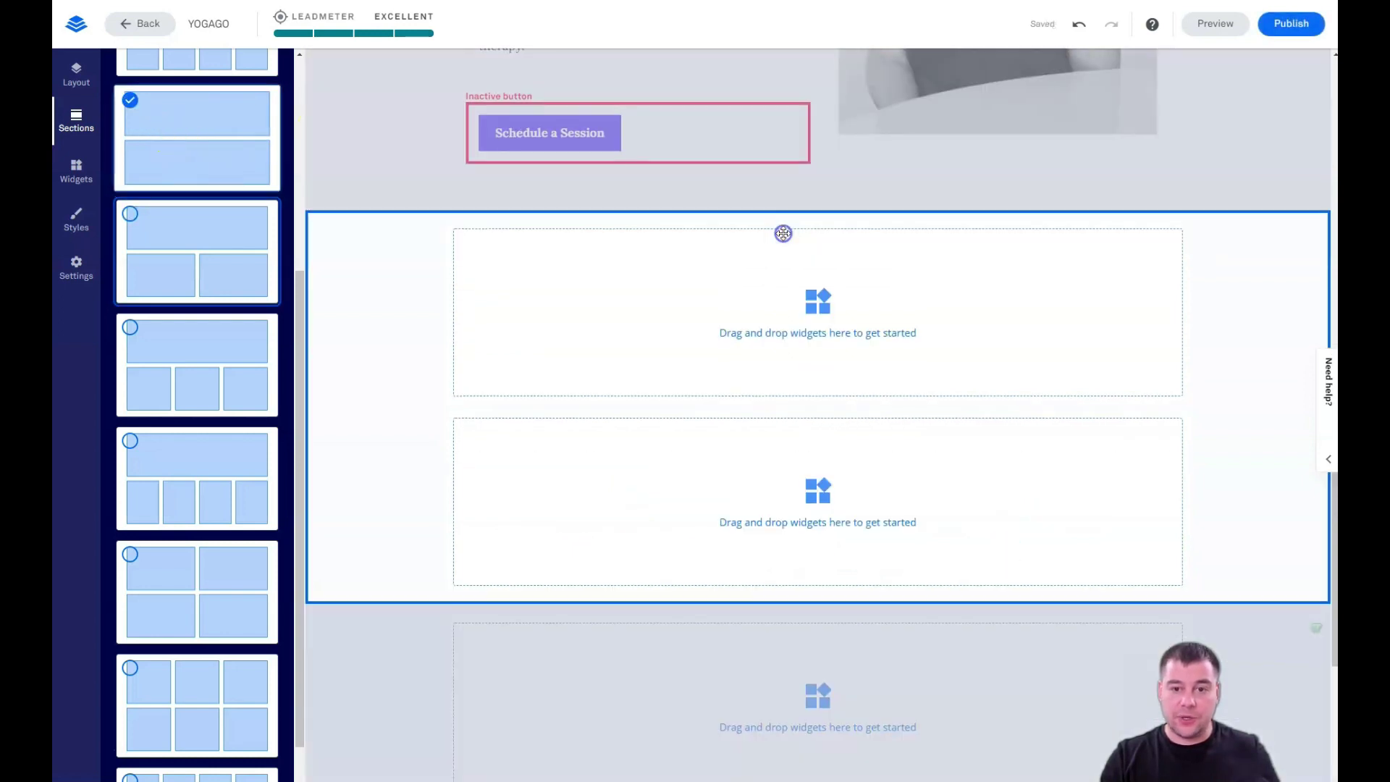
drag(308, 311, 275, 76)
click(274, 73)
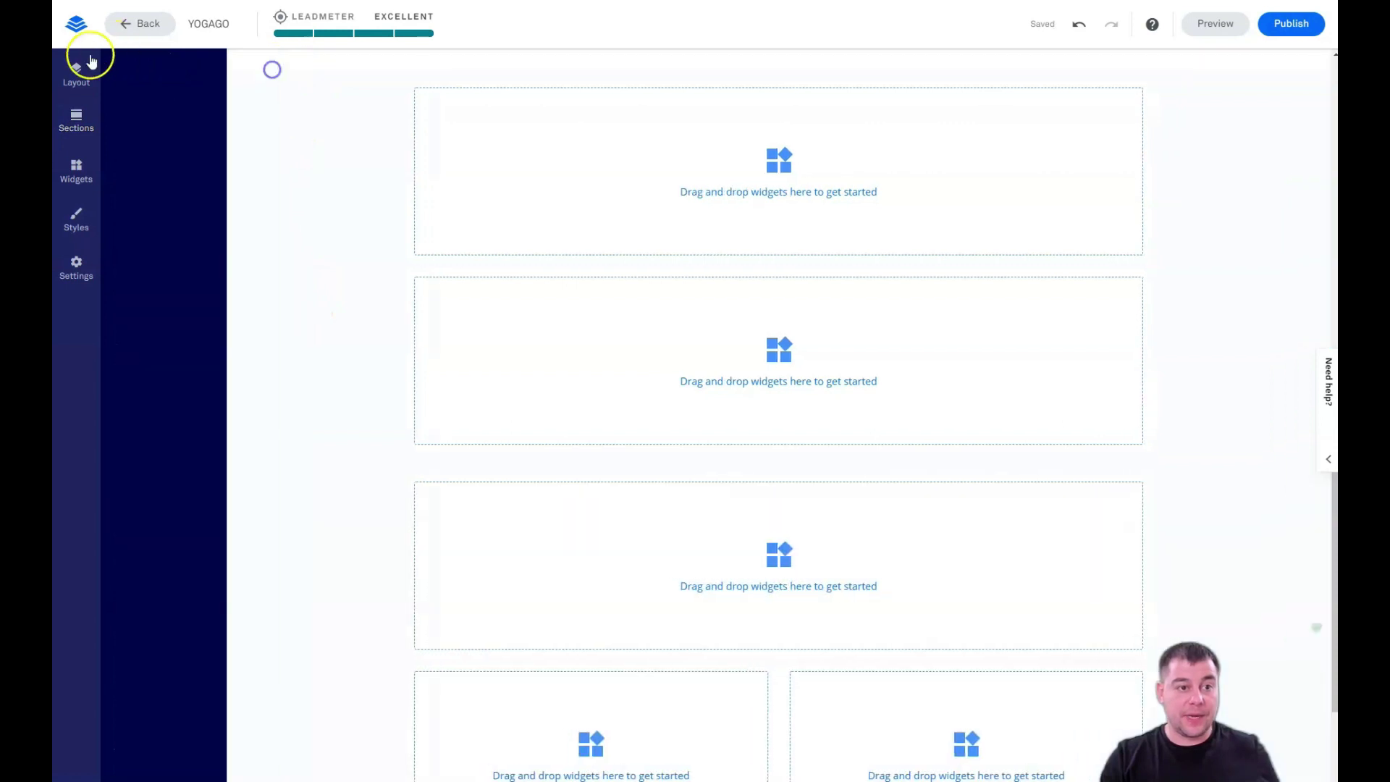
- Delete the About 1 section from the page
click(76, 73)
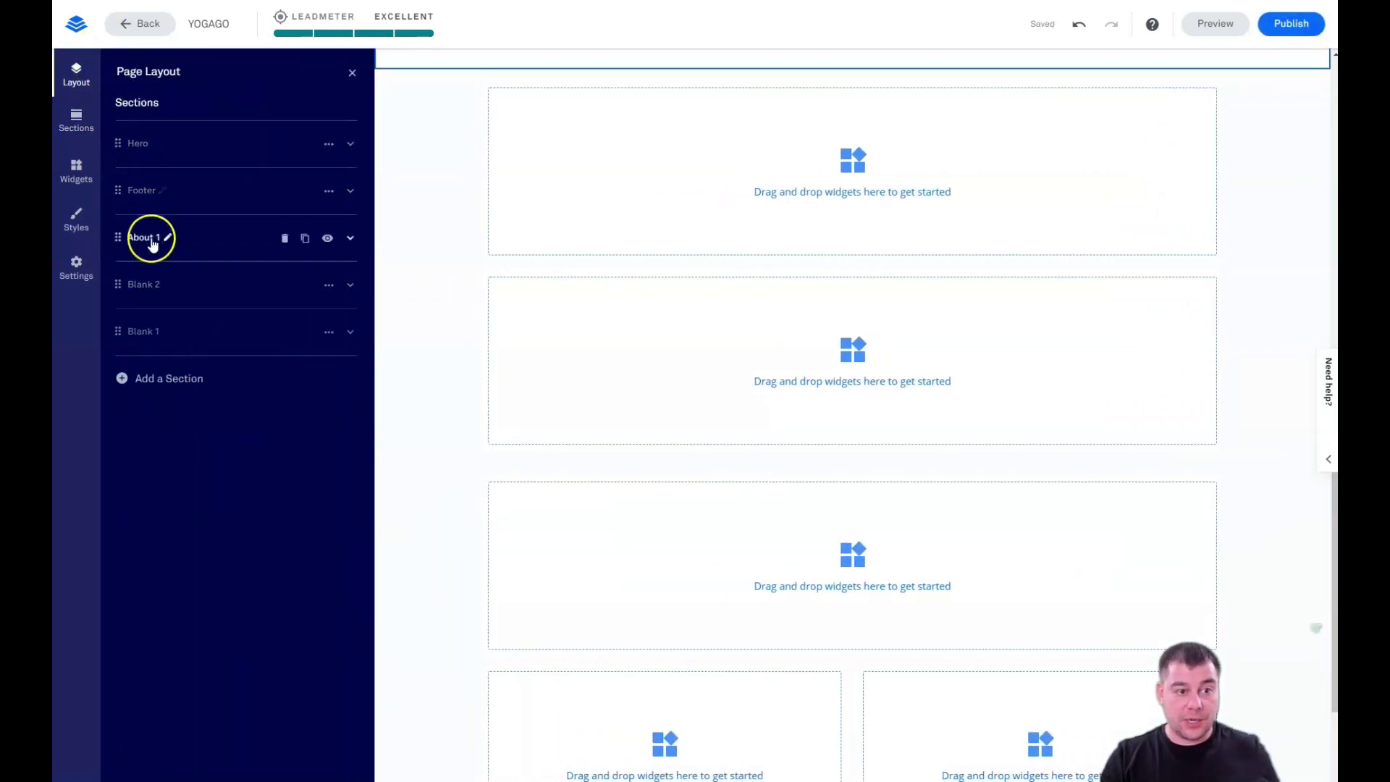
click(285, 239)
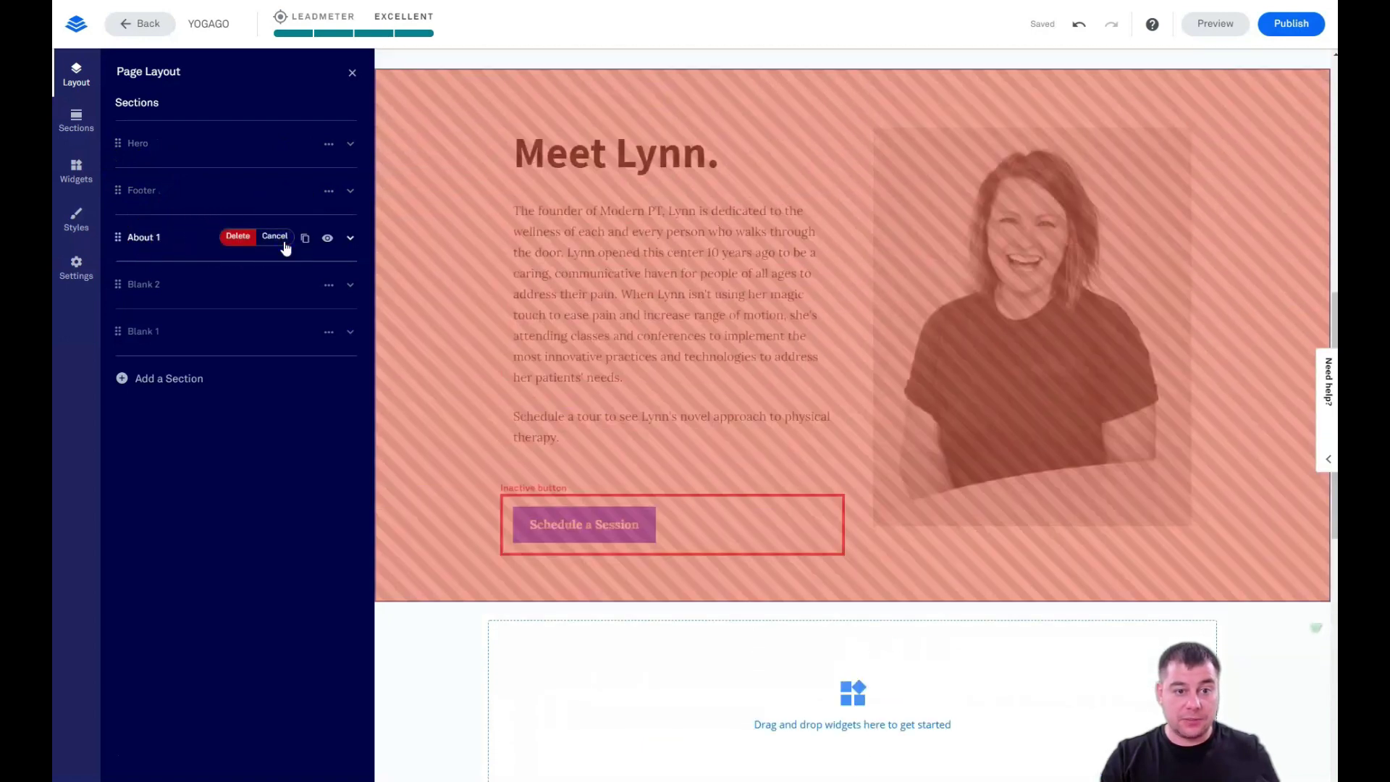
click(276, 246)
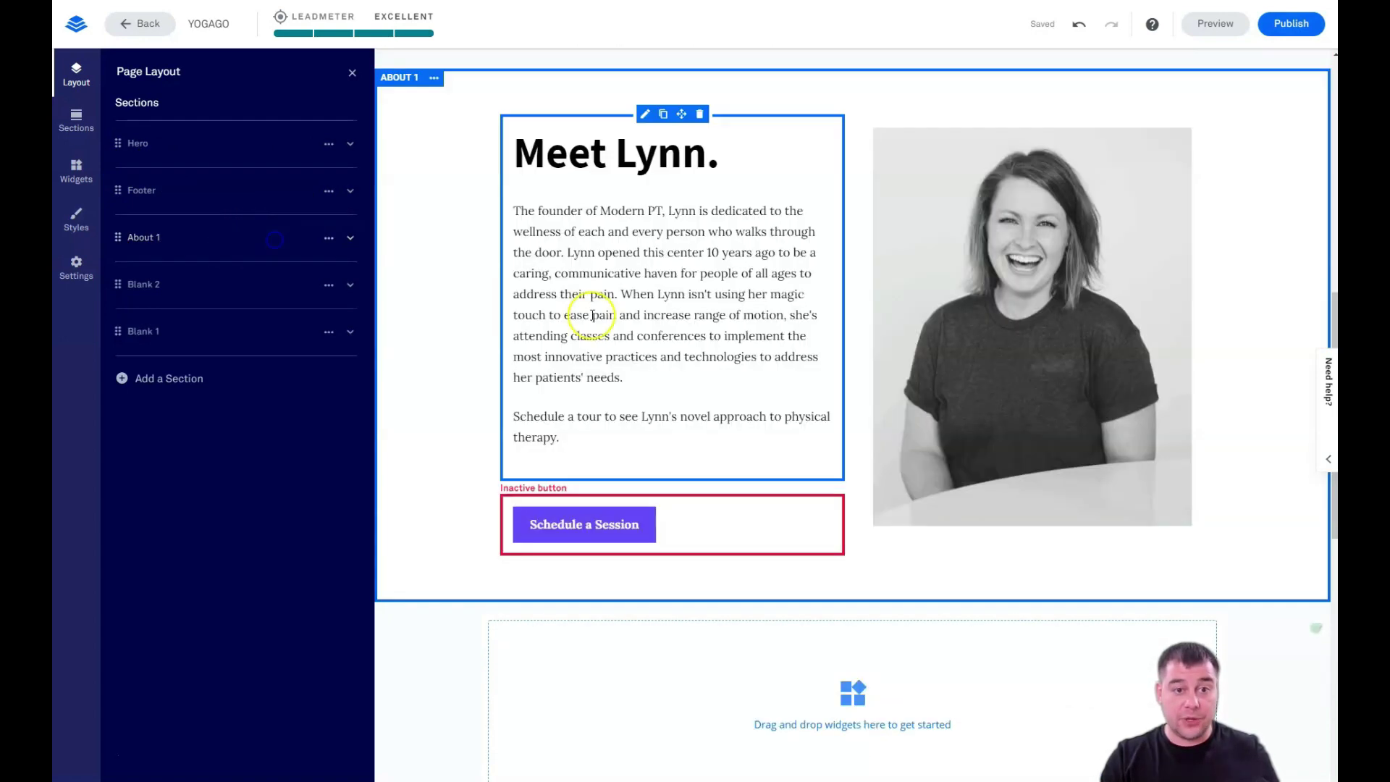
click(433, 78)
click(468, 195)
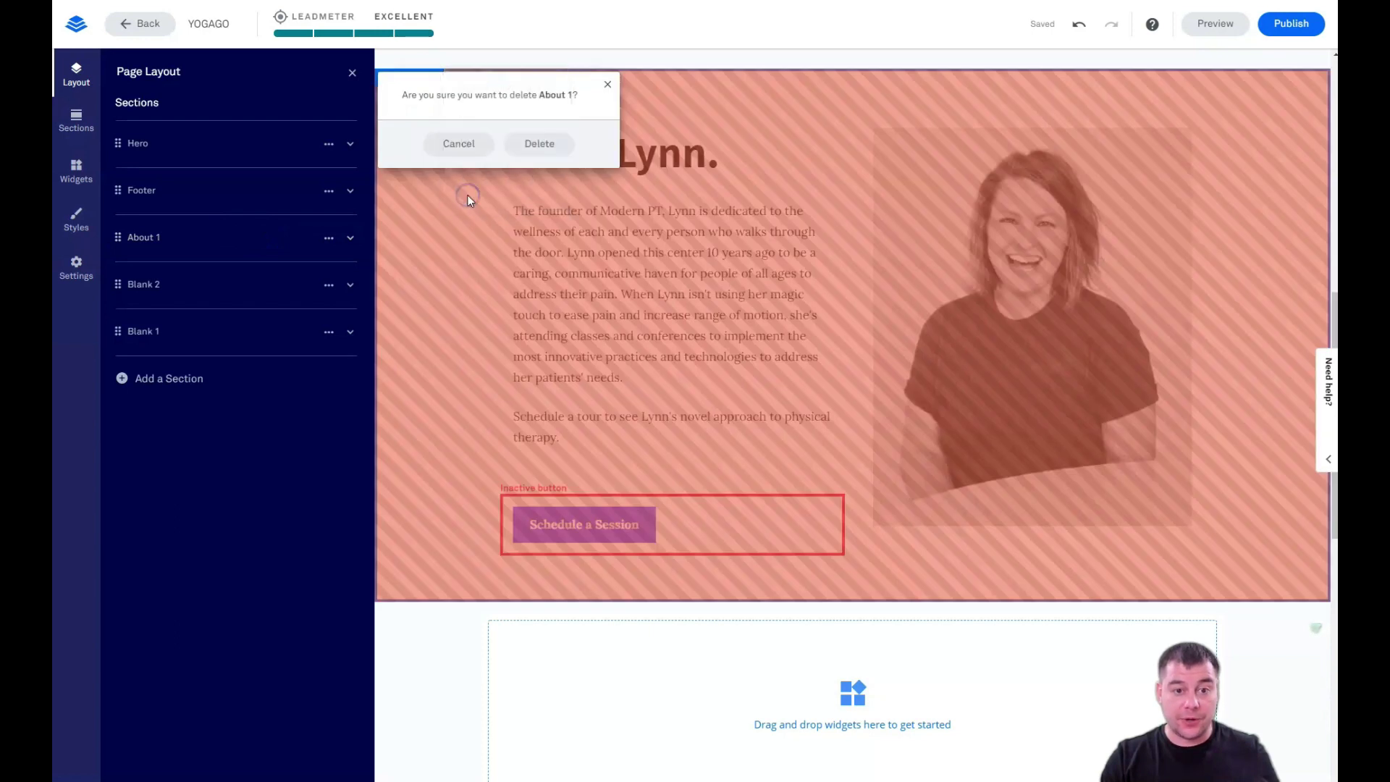
click(539, 149)
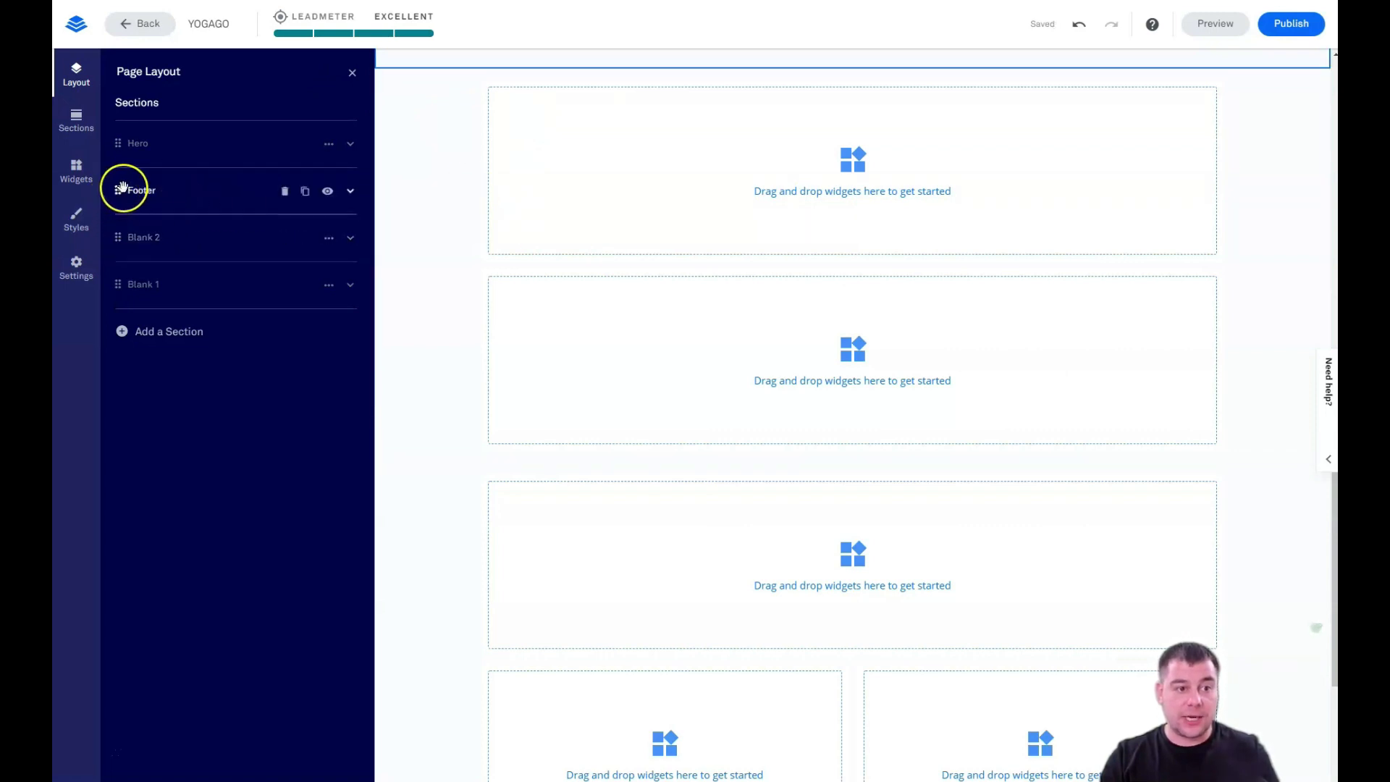
- Move the Footer section below Blank 1 in the page layout and close the section list
drag(118, 191, 113, 285)
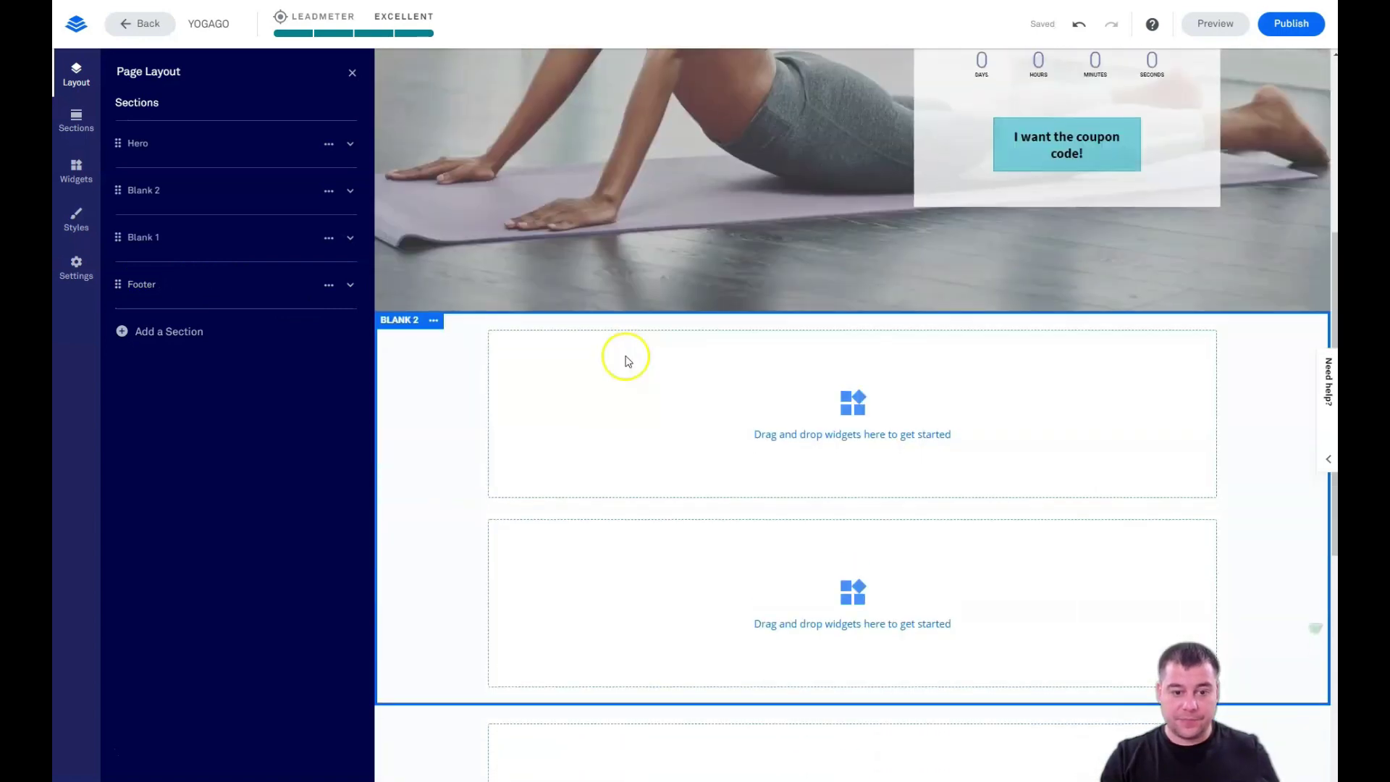
click(352, 75)
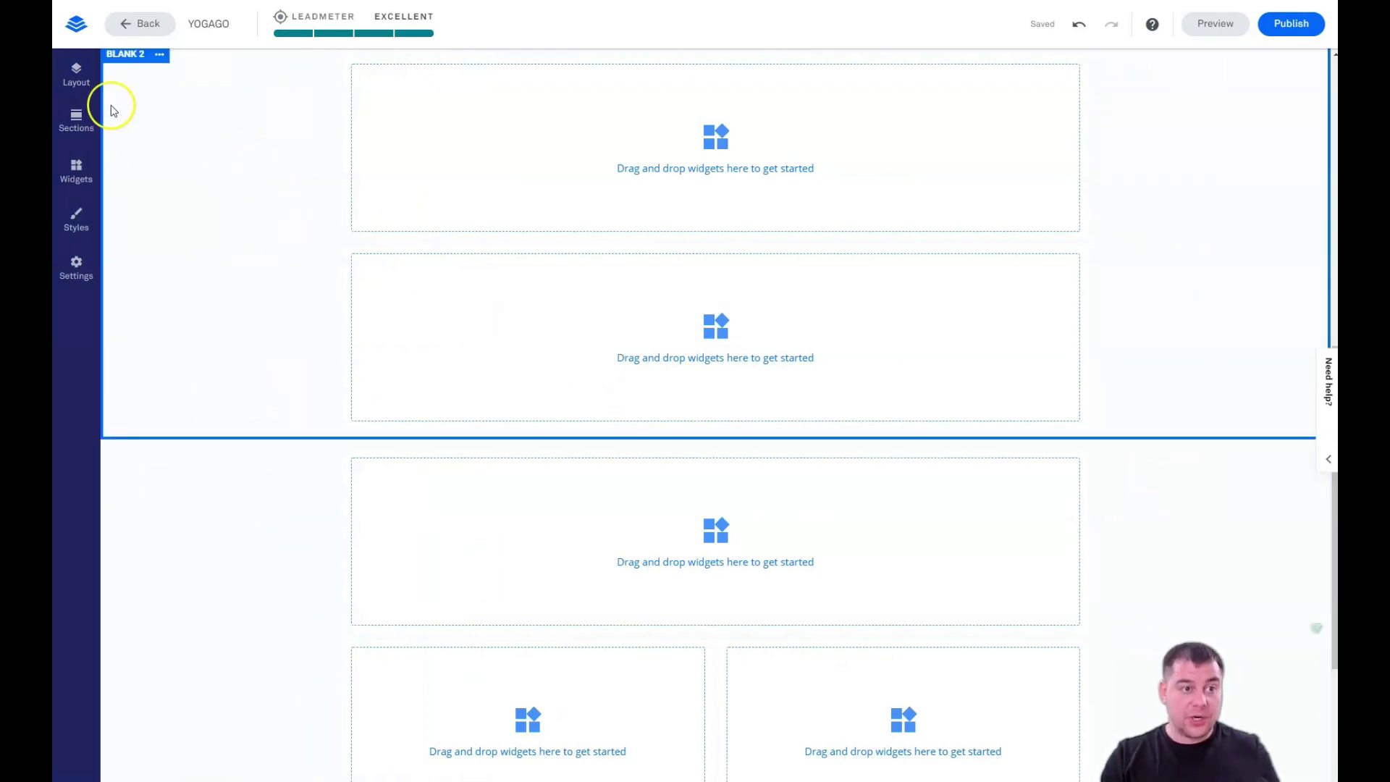
- Place a Video widget in the upper row of the Blank 2 section and a Button widget in the row beneath it
click(76, 174)
drag(227, 205, 824, 184)
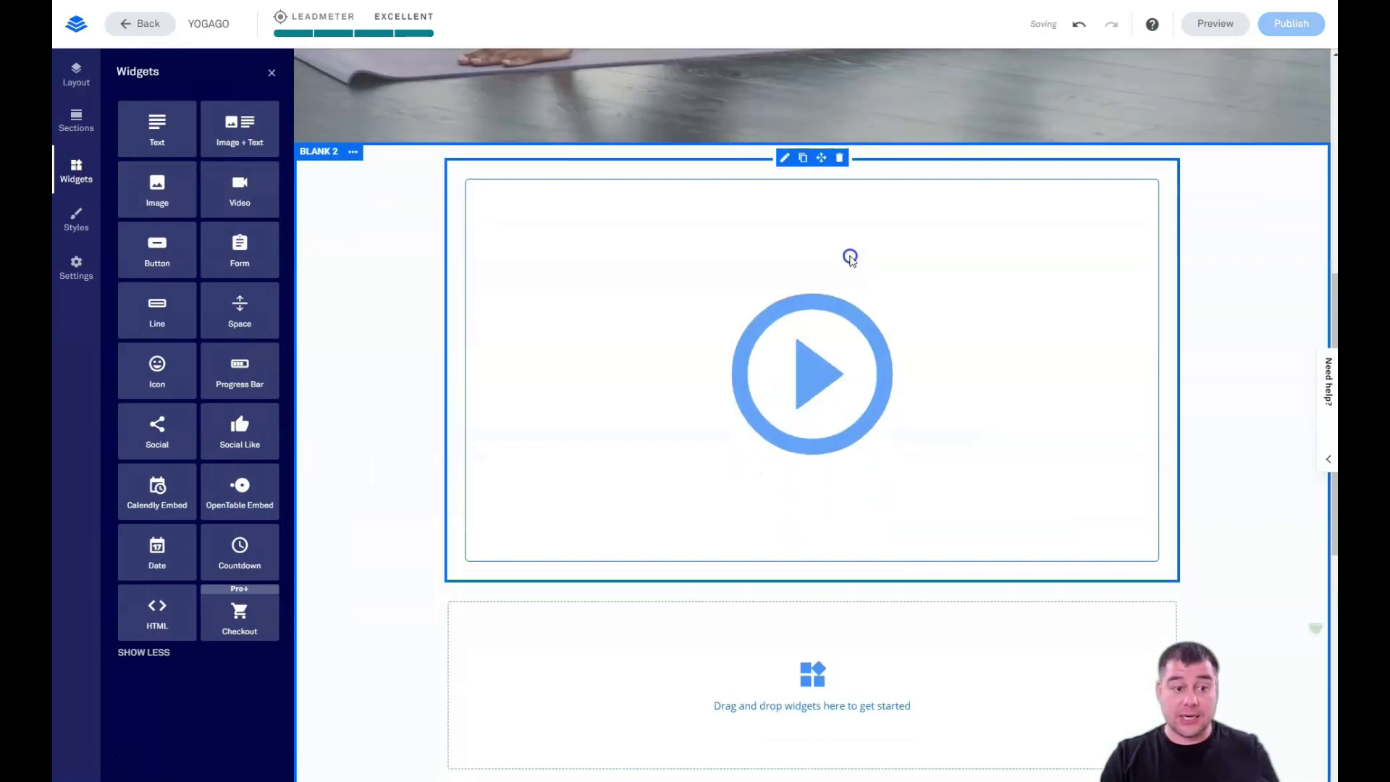
drag(157, 250, 811, 527)
mouse_move(834, 467)
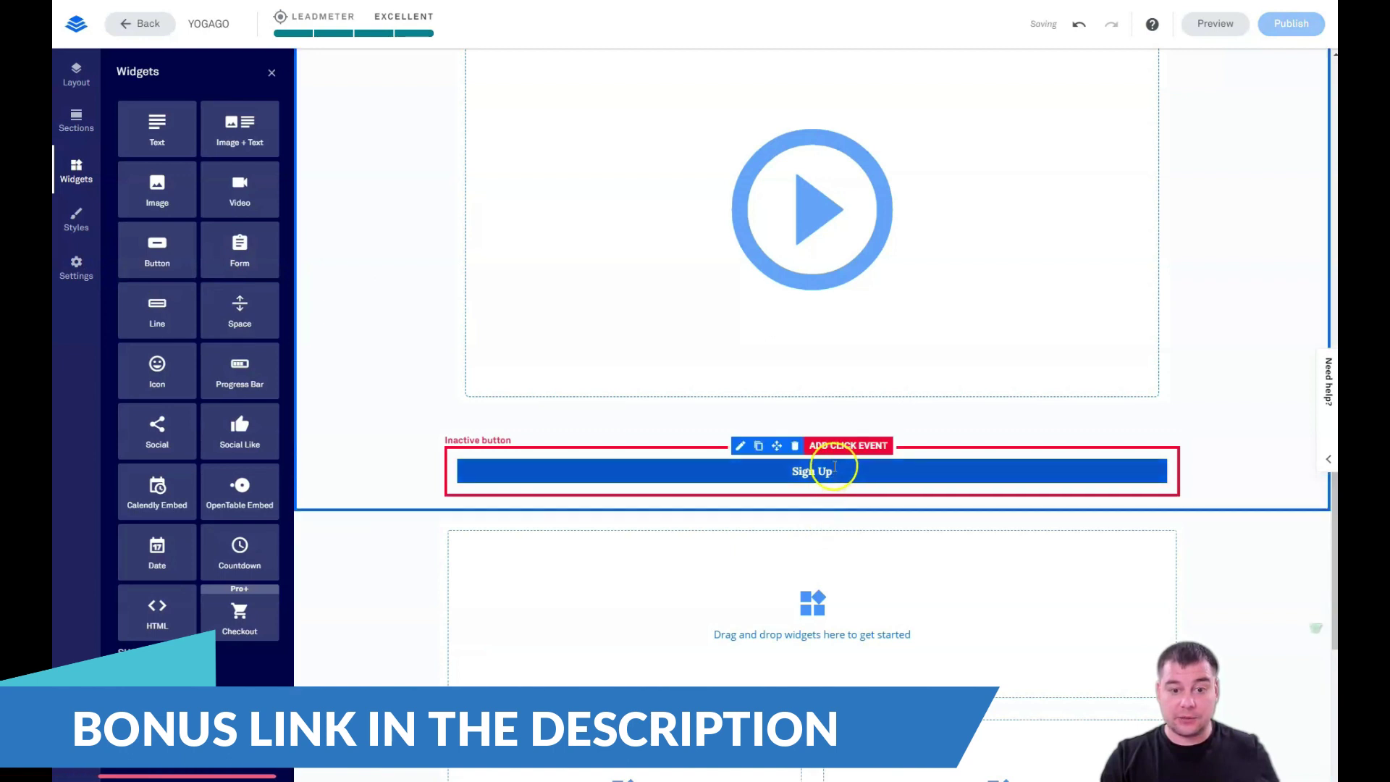
scroll(661, 450, up, 10)
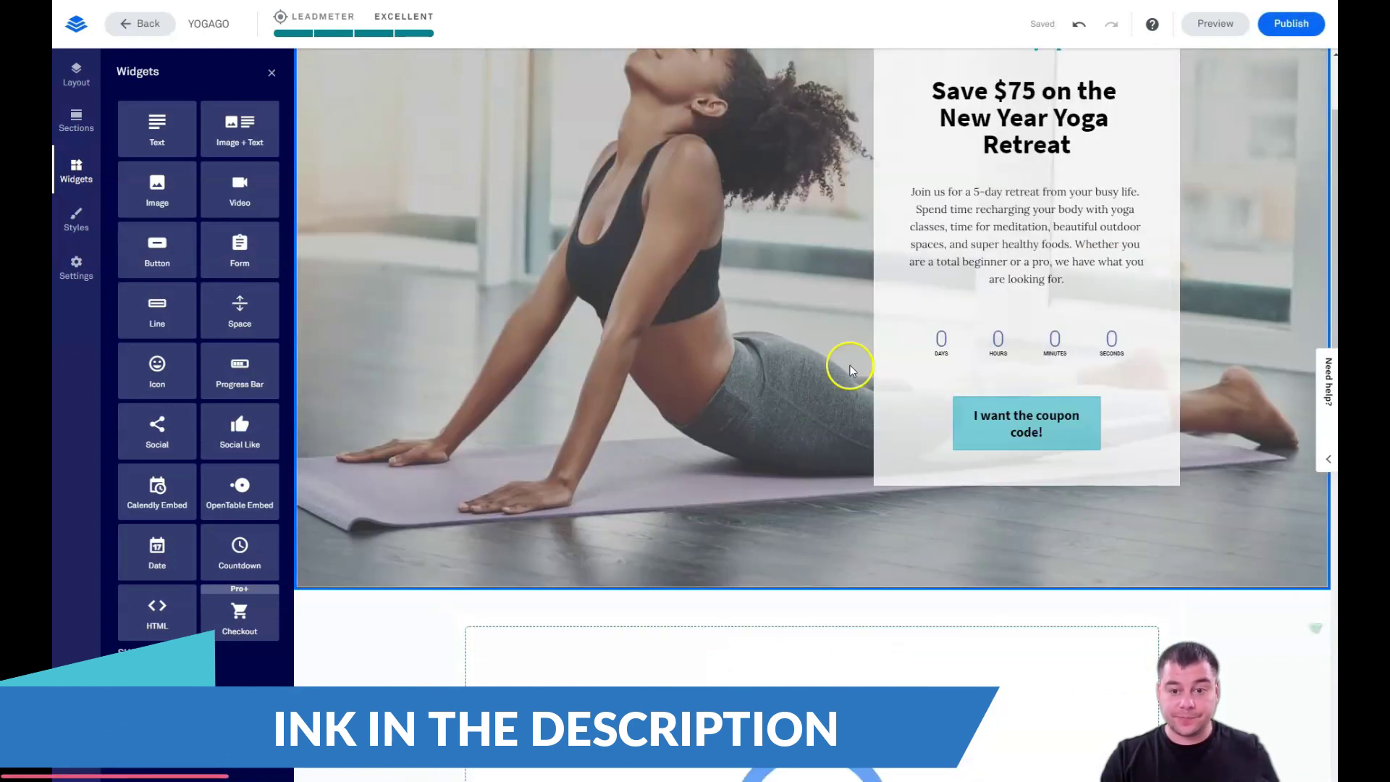
scroll(1062, 465, down, 10)
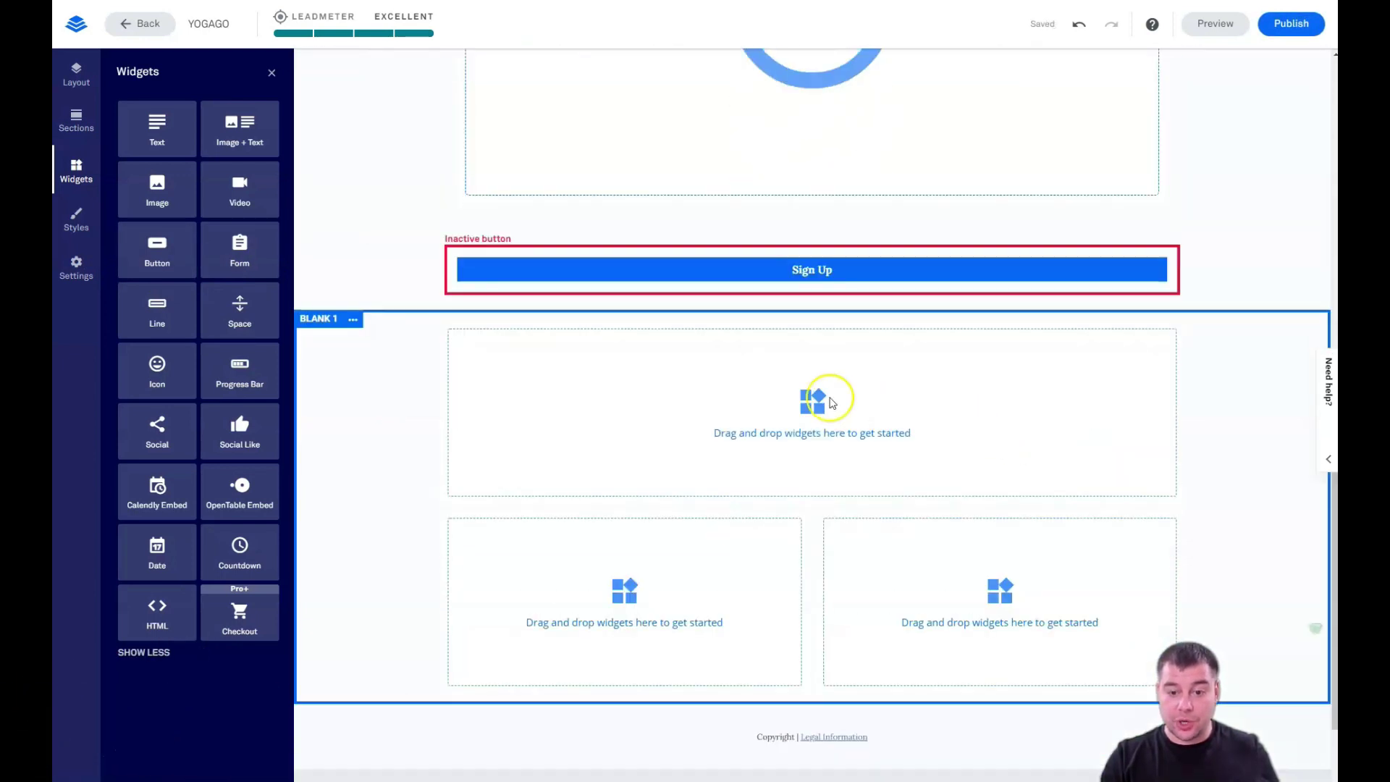
- Collapse the widget list, then put an Image widget in each lower column of Blank 1 and a Text widget in its wide row
click(135, 655)
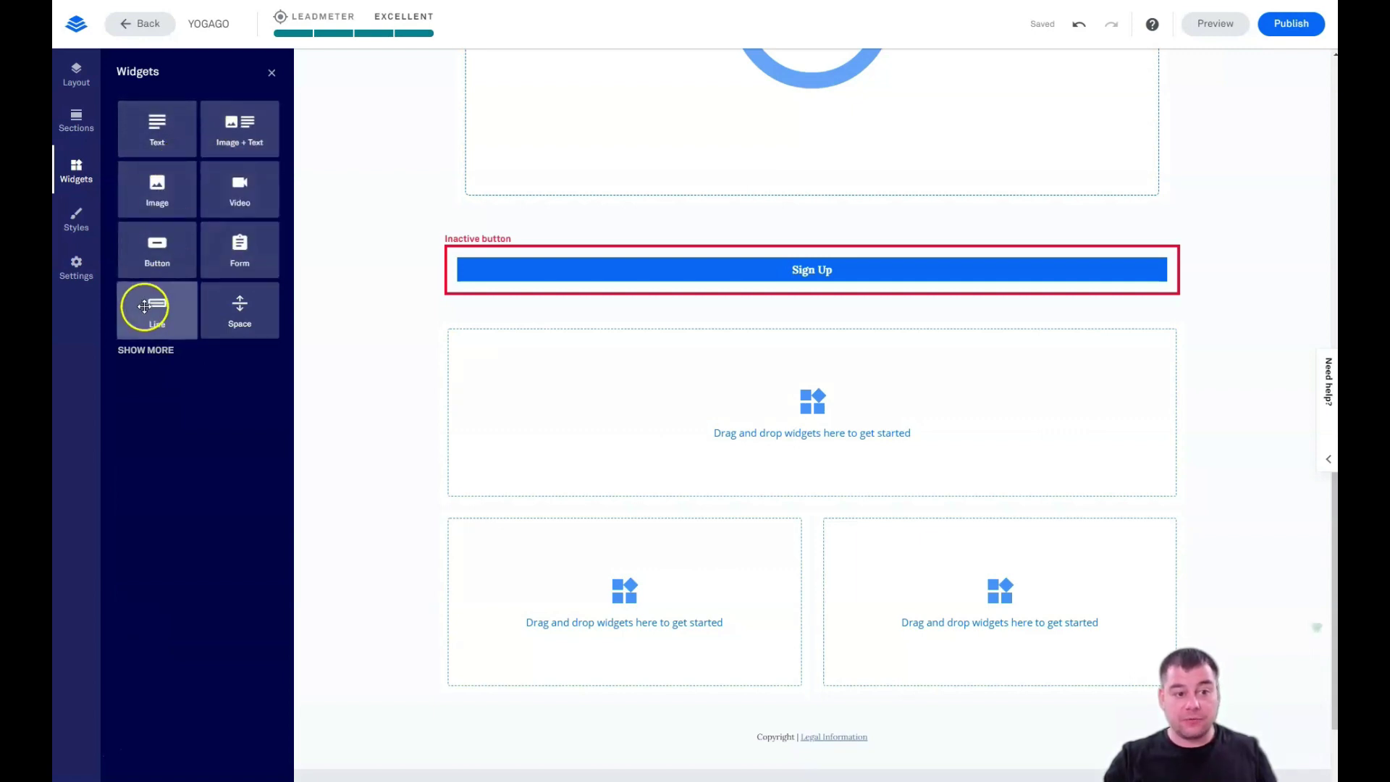
drag(155, 201, 647, 596)
drag(191, 208, 993, 623)
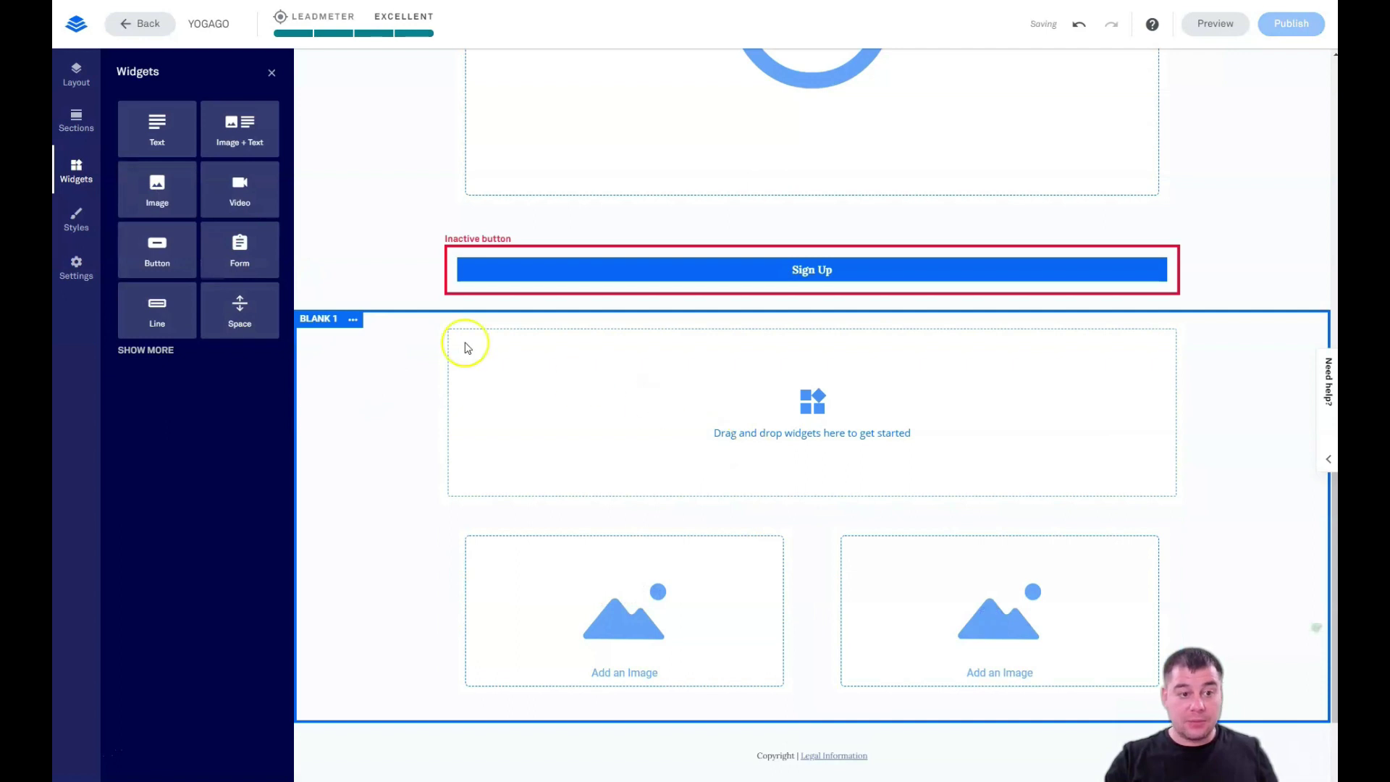
click(242, 248)
drag(181, 135, 846, 412)
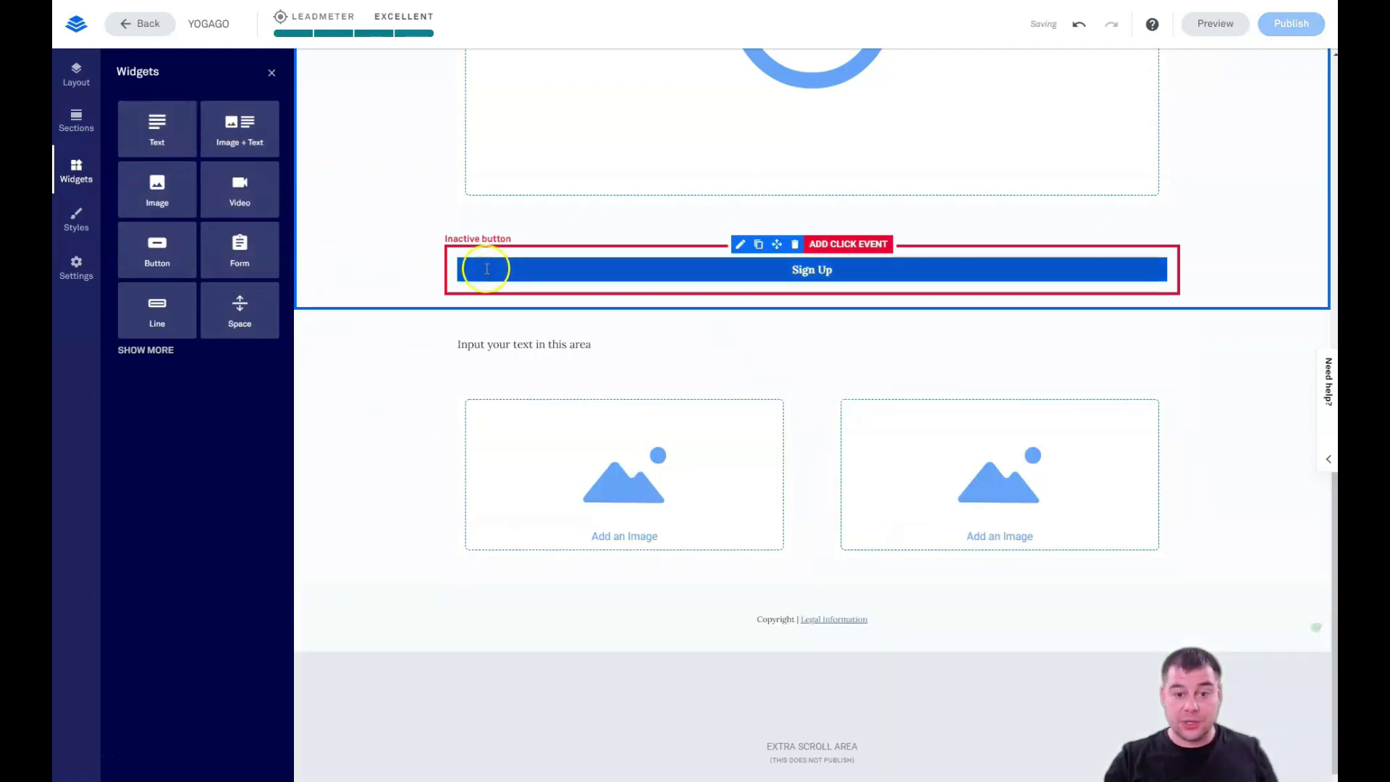
- Format the Blank 1 placeholder text as Headline 1, size 7, centered and white, then close its text settings
click(575, 340)
click(614, 346)
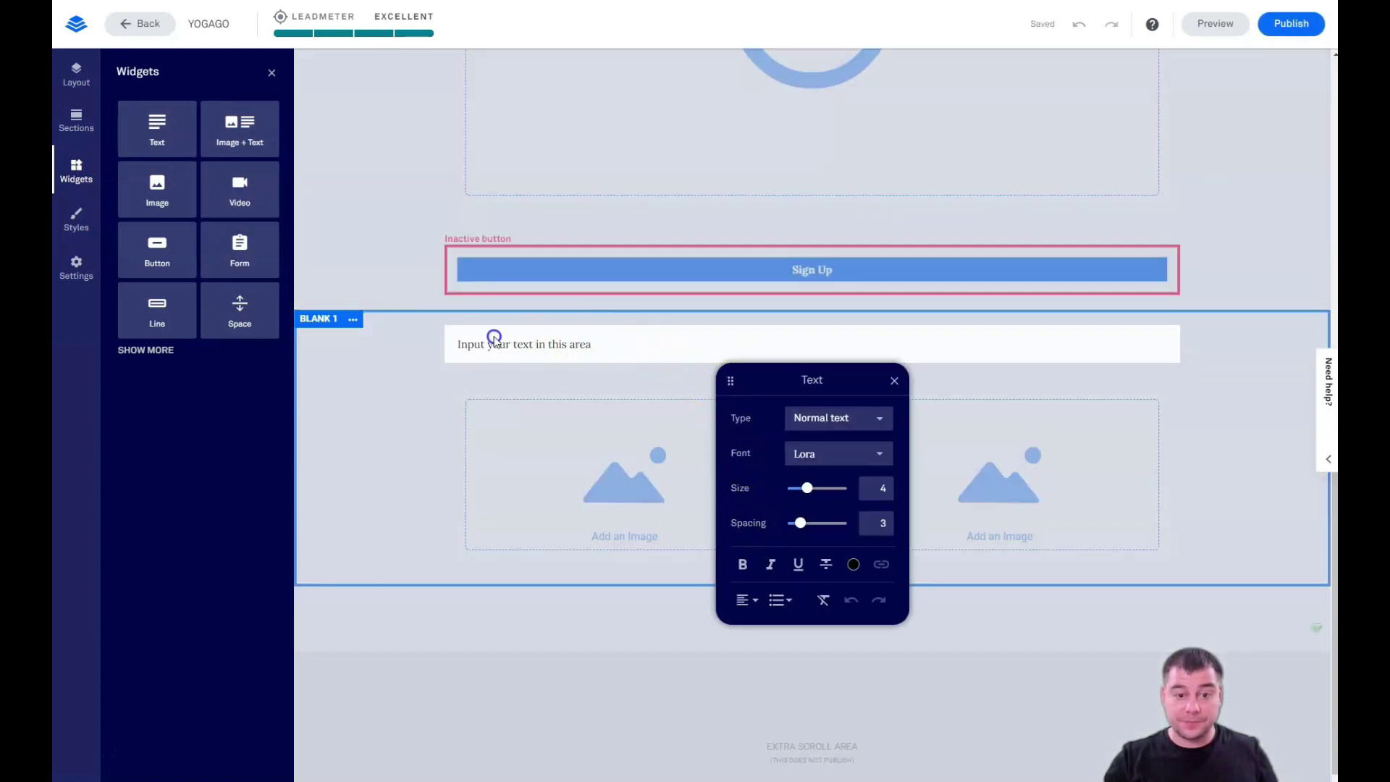
click(878, 420)
click(832, 337)
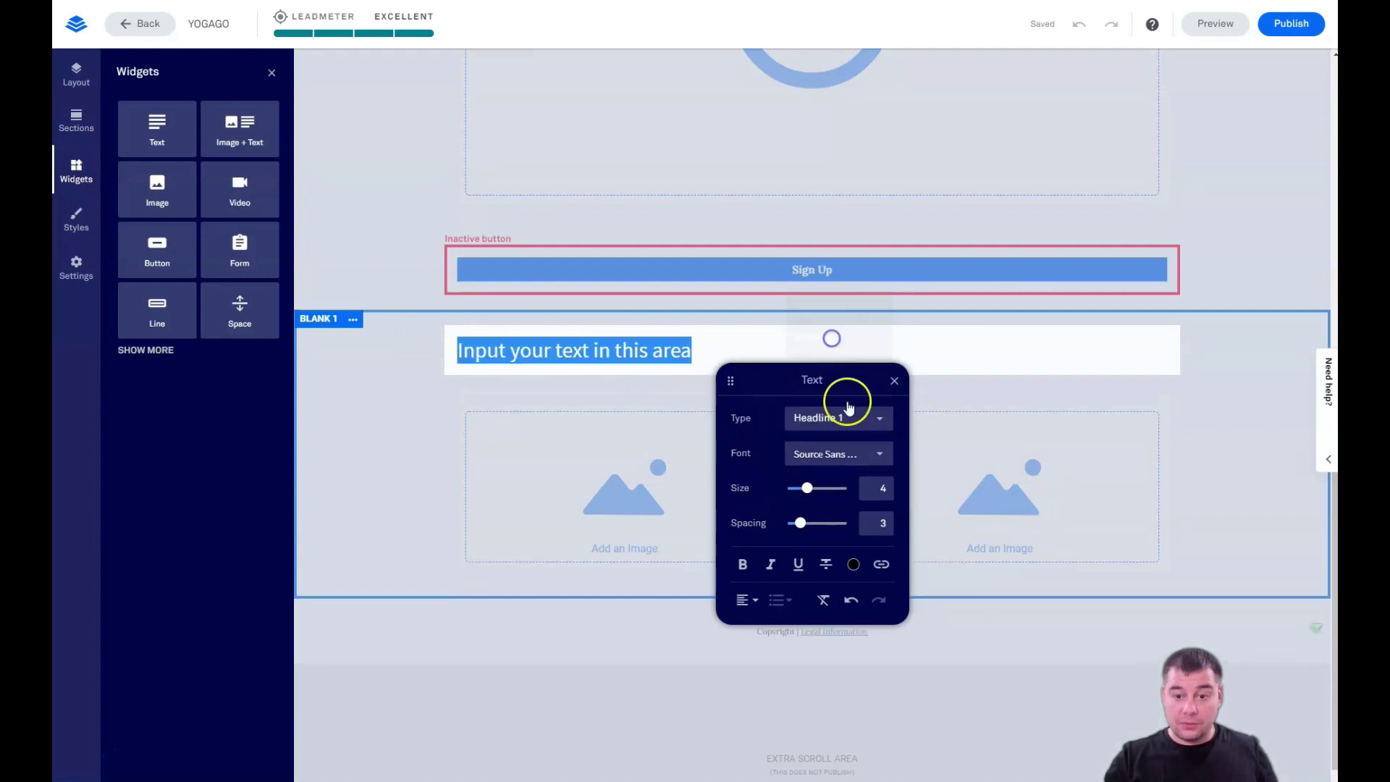
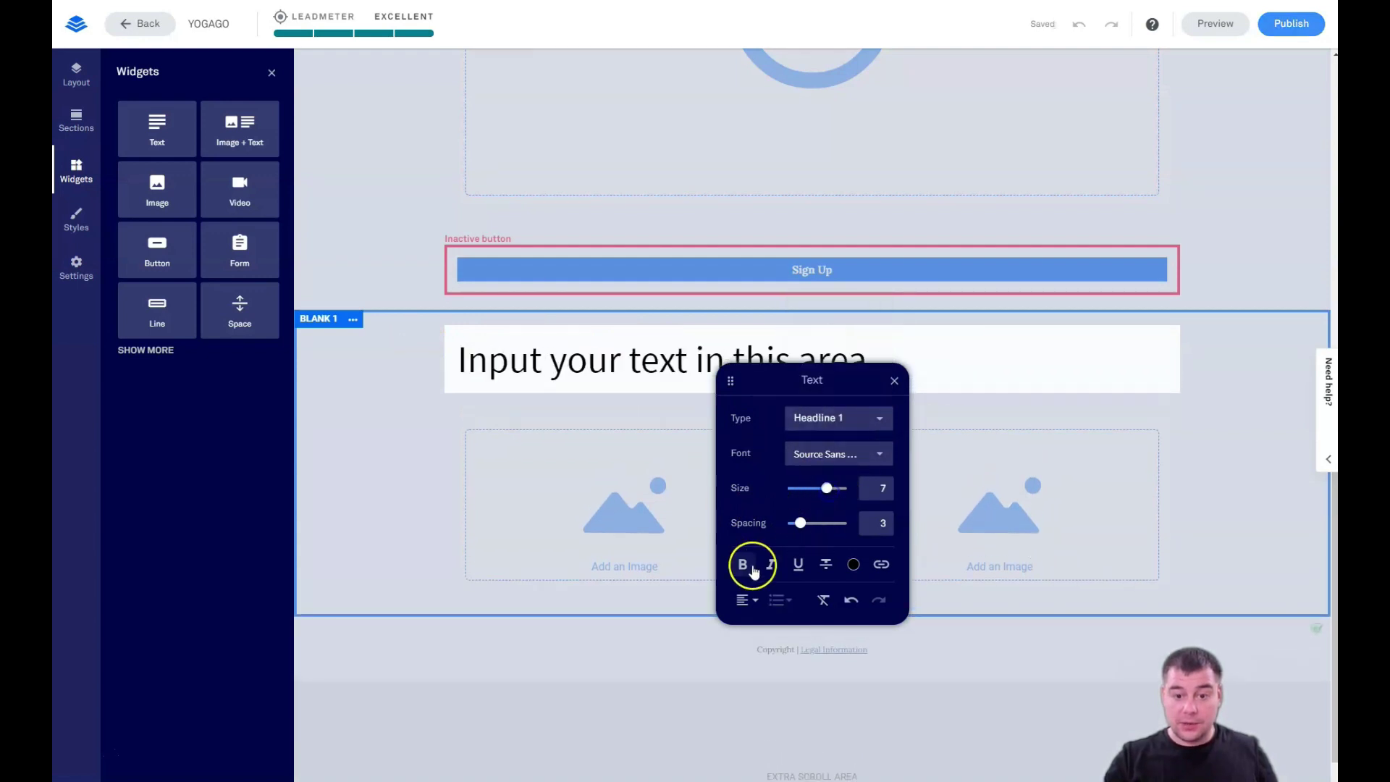
click(746, 584)
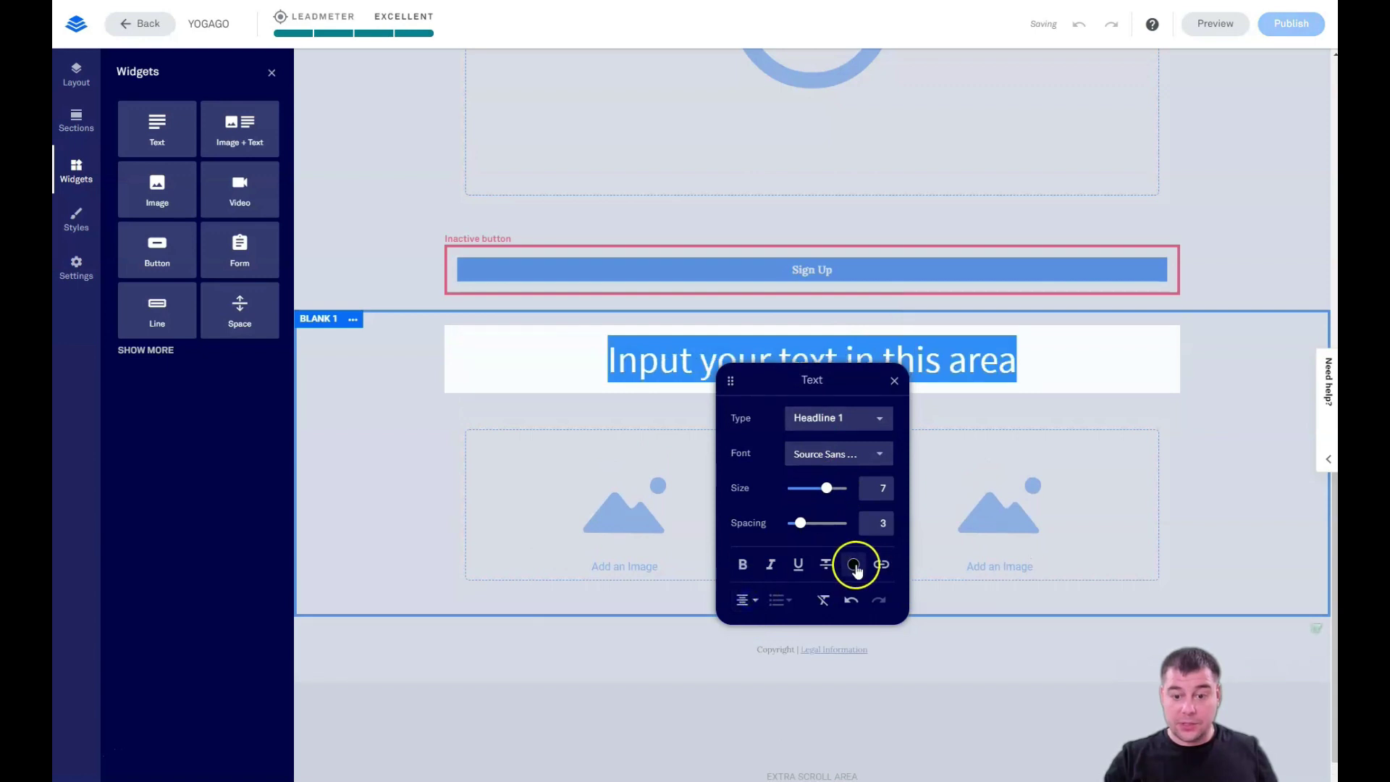
click(854, 565)
click(826, 478)
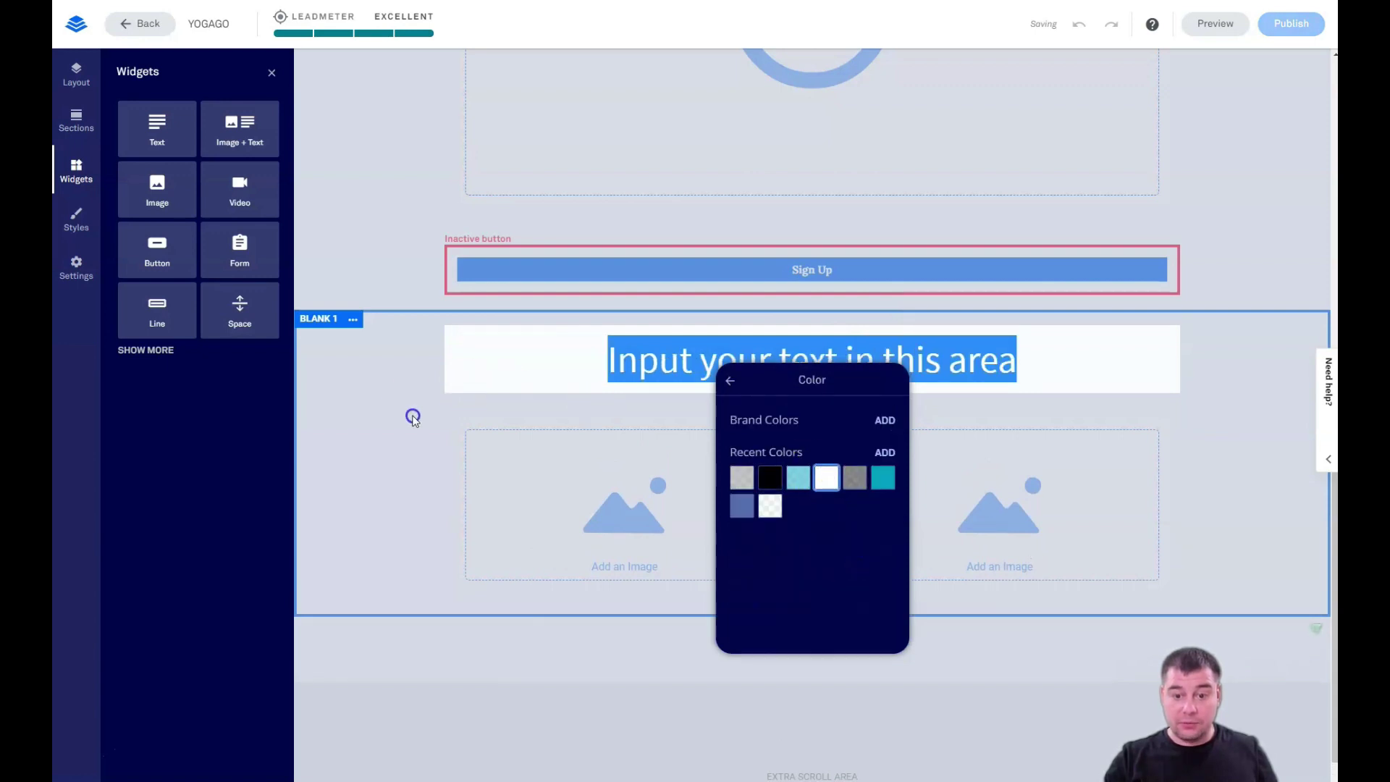
click(428, 437)
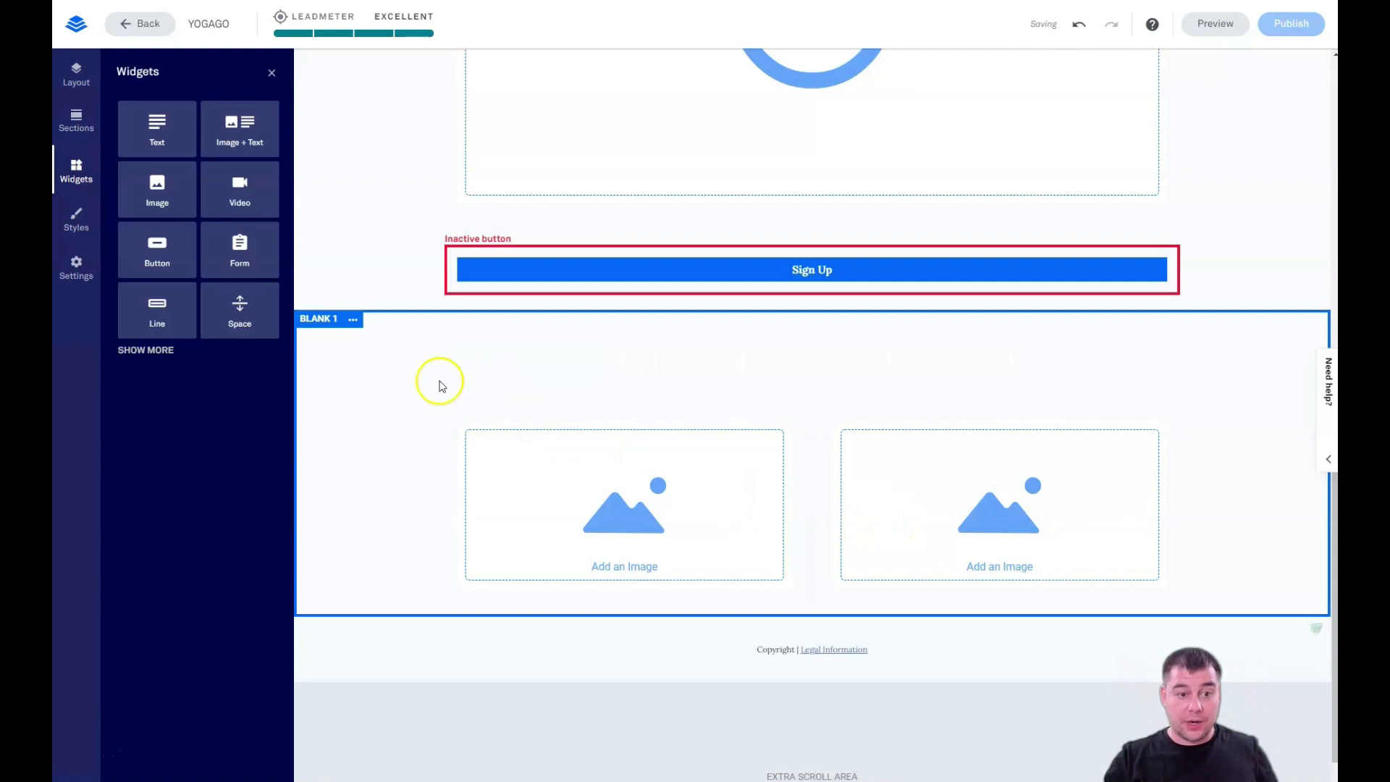
- Turn off Full Width in the design settings of the Sign Up button below the video
scroll(365, 305, up, 3)
mouse_move(575, 475)
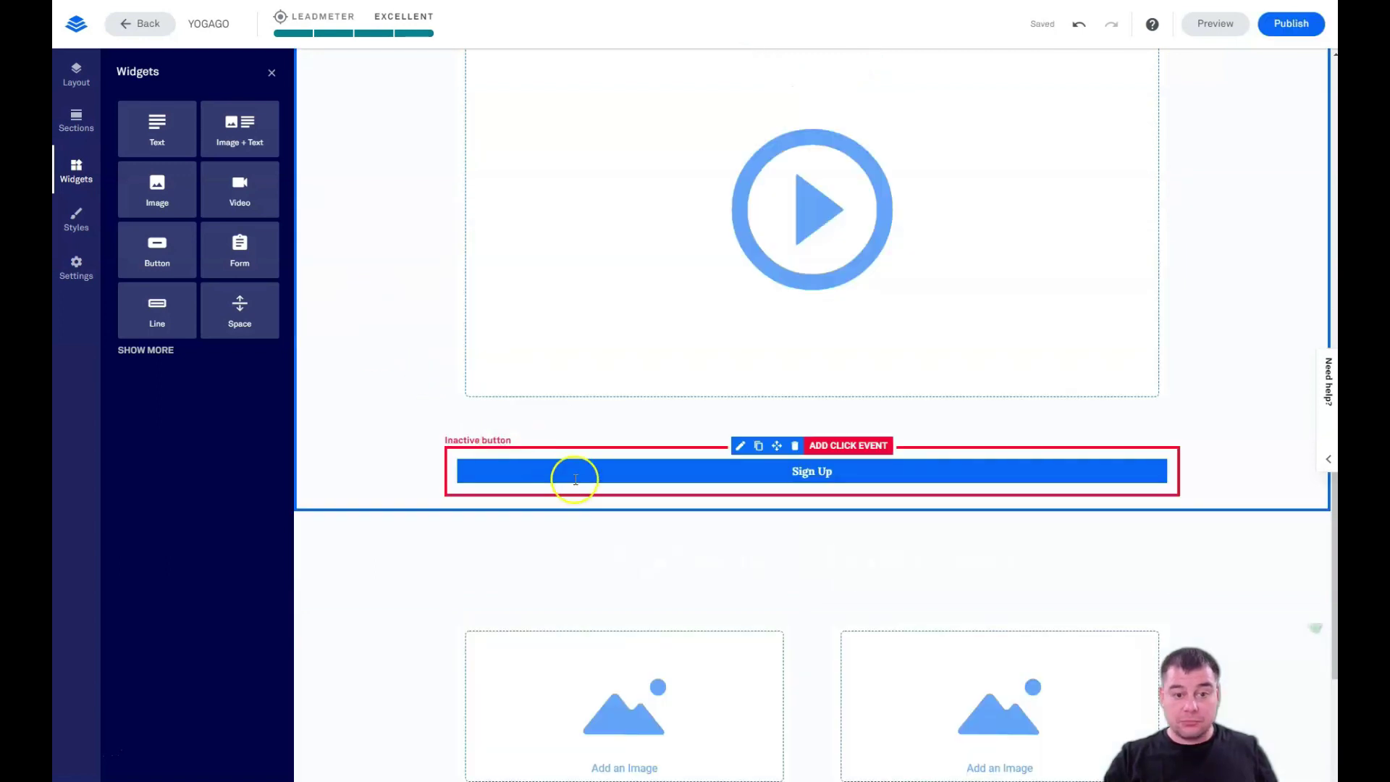
click(740, 448)
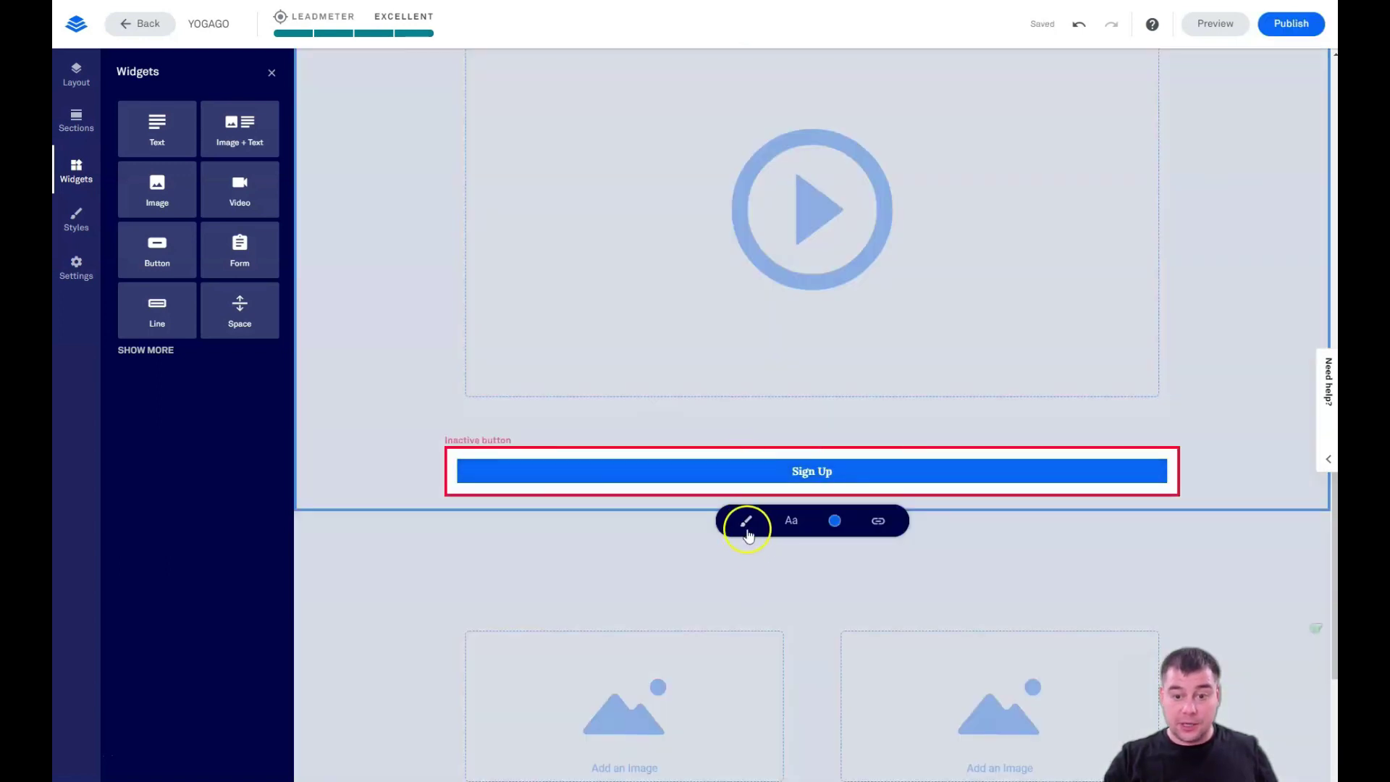
click(744, 527)
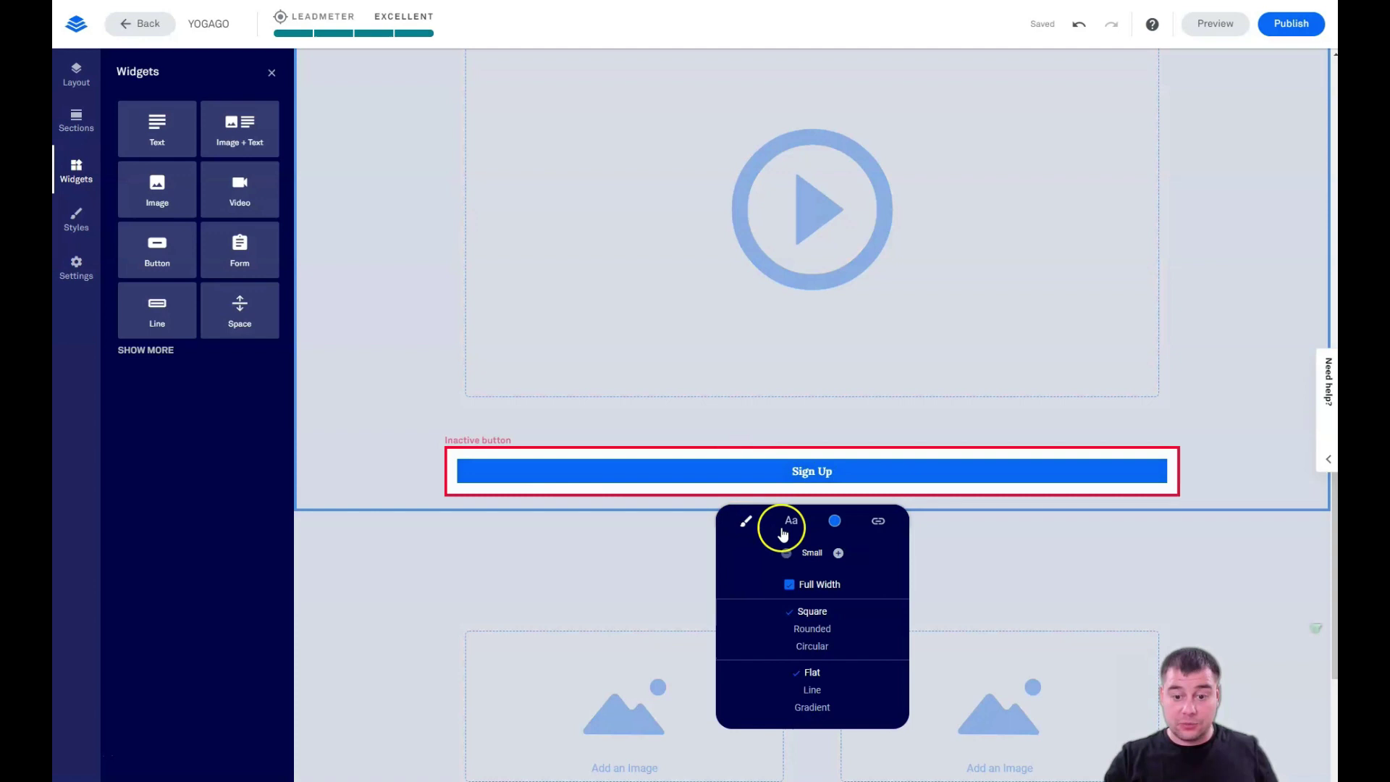
click(788, 585)
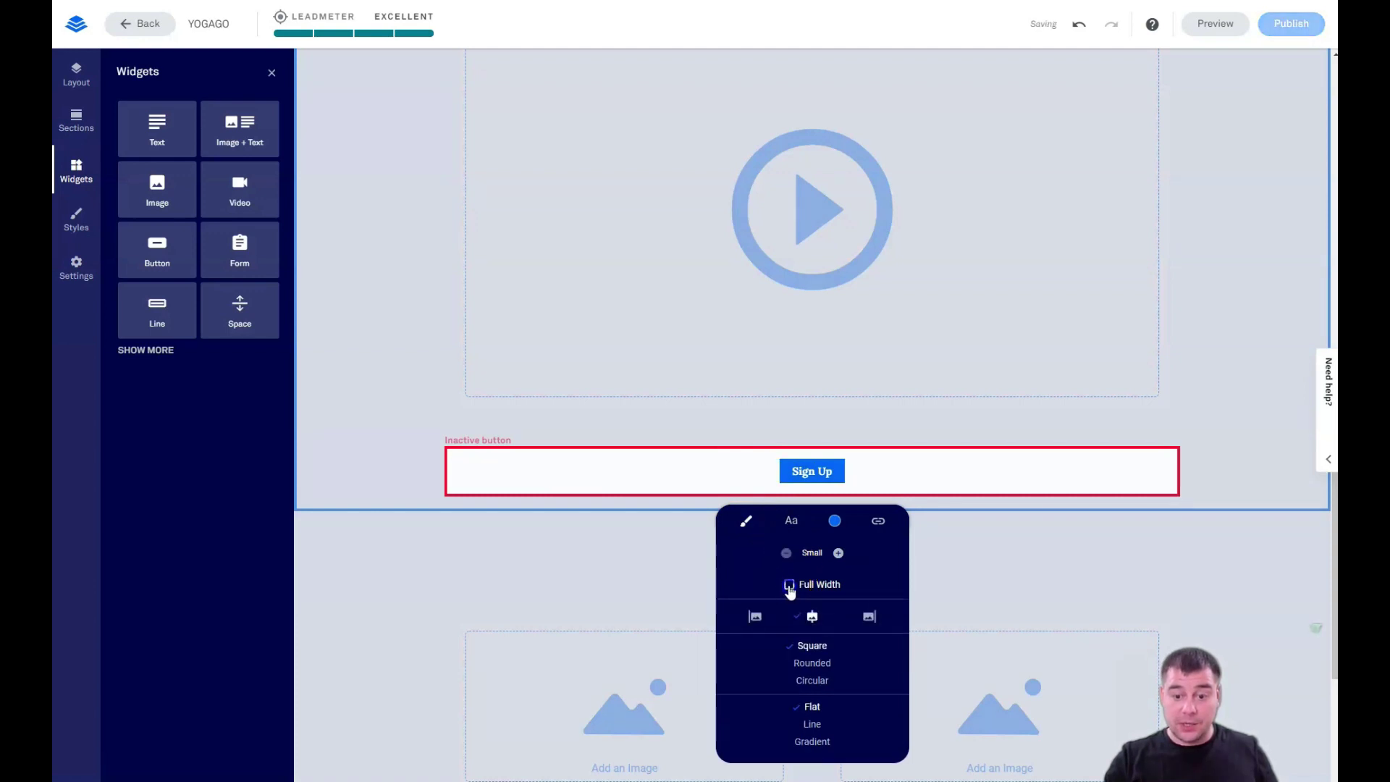
- Set the Sign Up button's size to Large and turn on Full Width
click(840, 554)
click(838, 563)
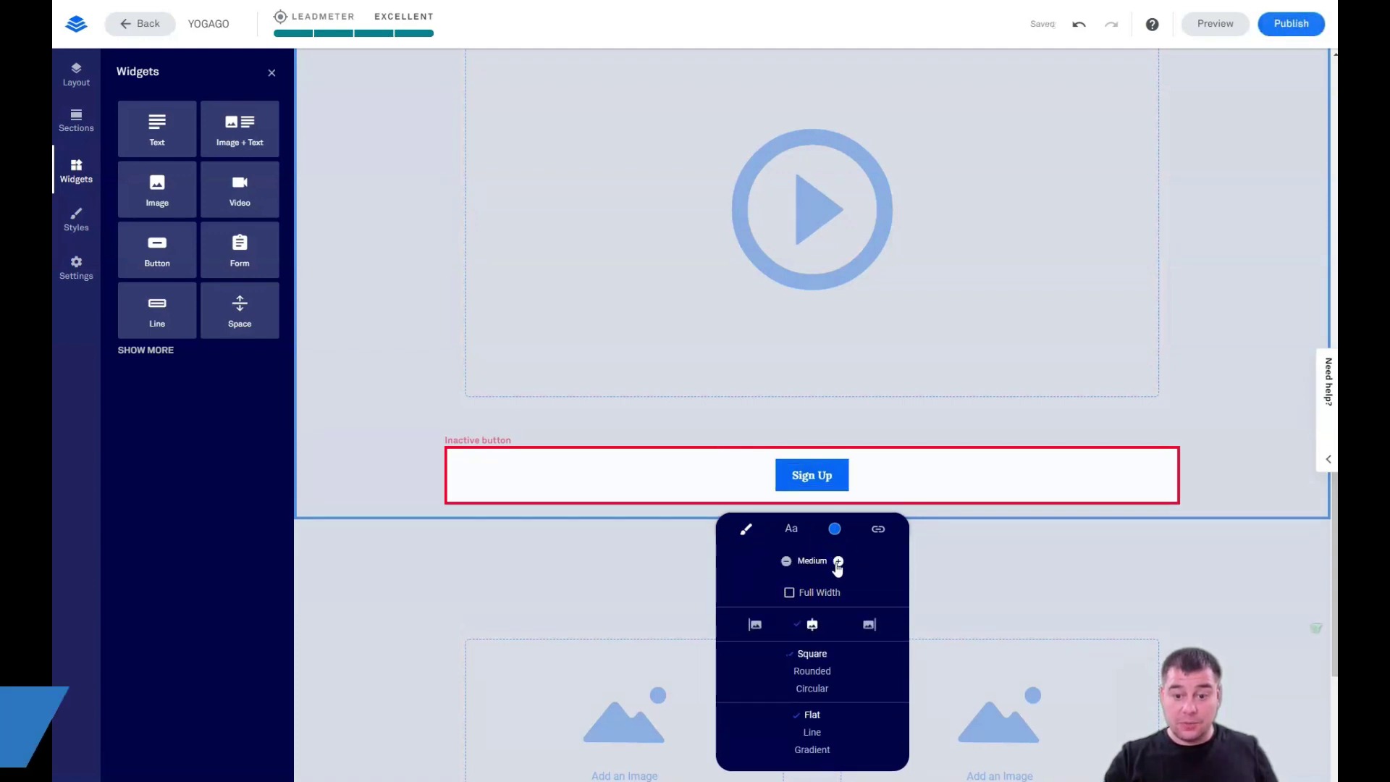
click(789, 601)
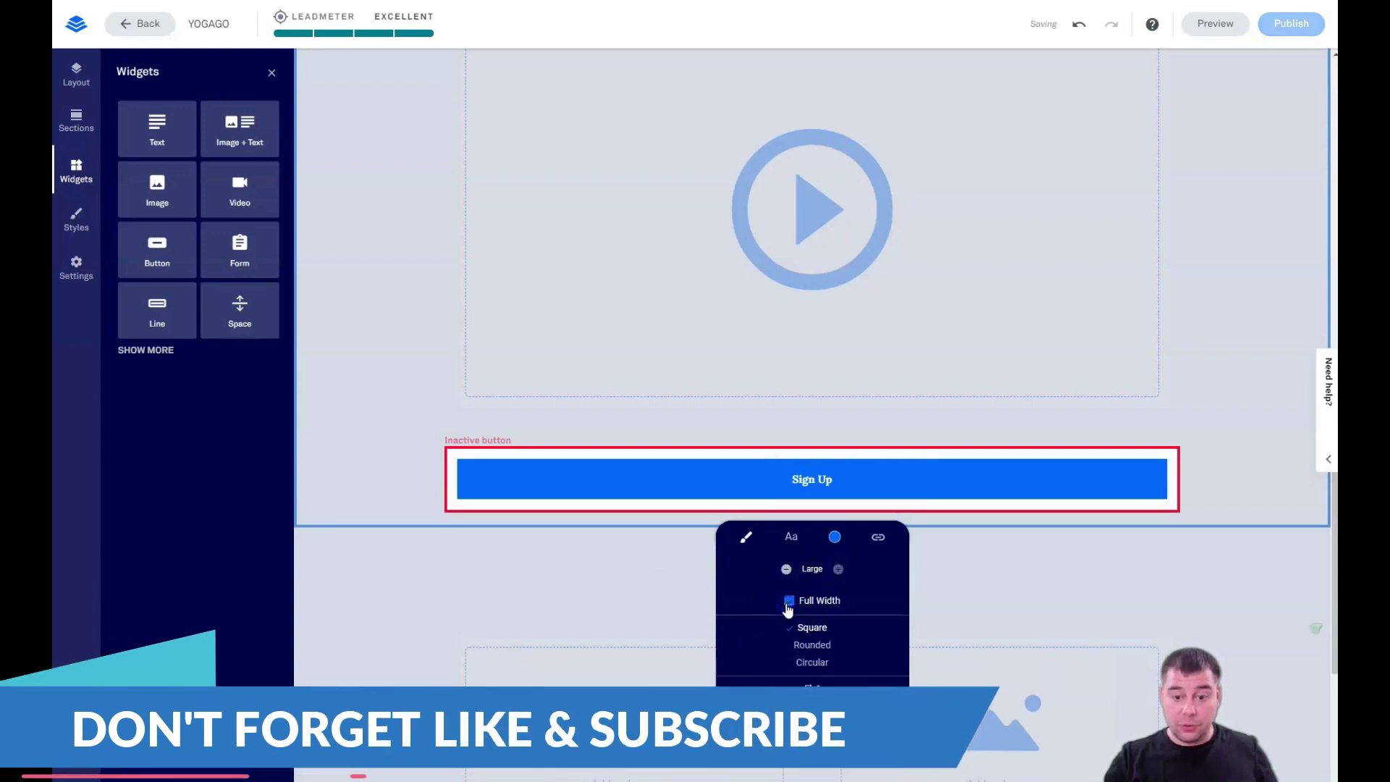
- Give the Sign Up button a teal background and black text, and close its settings
click(835, 537)
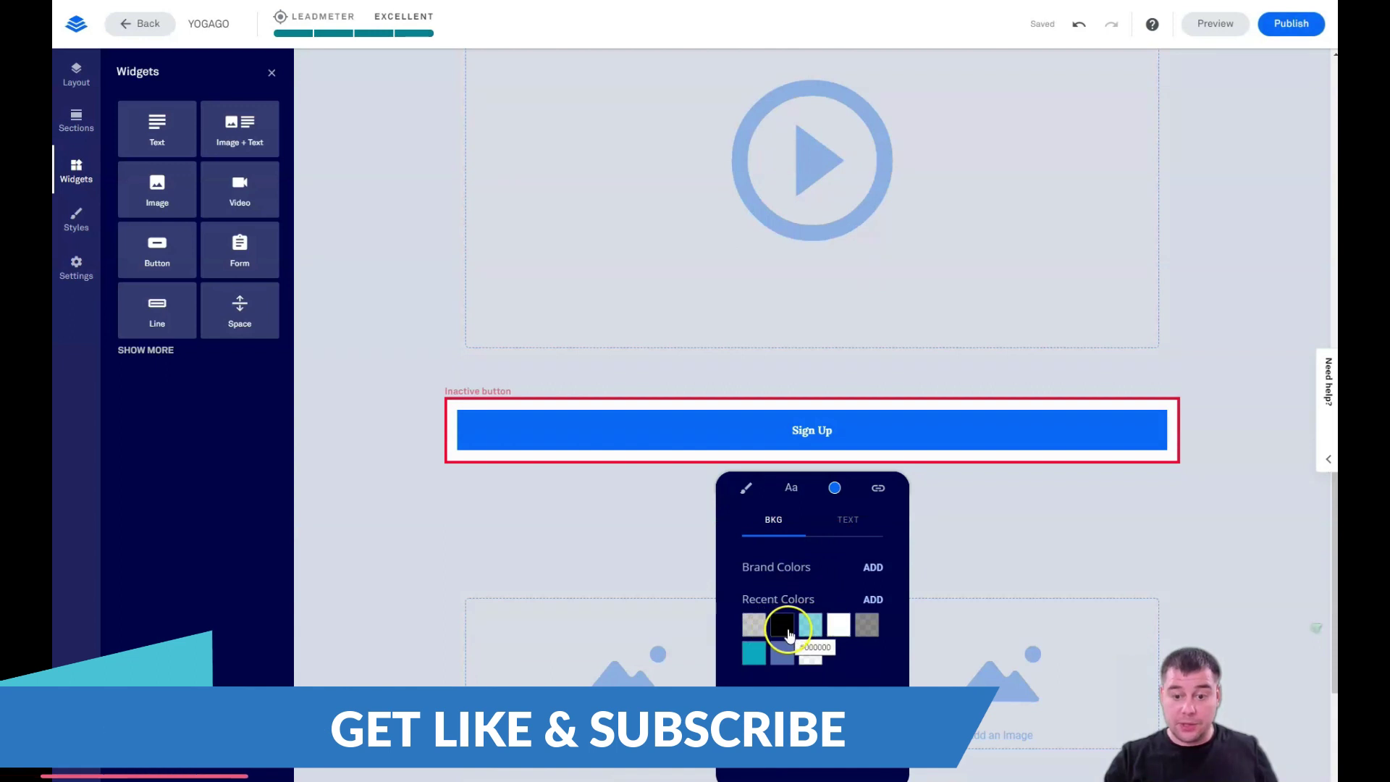
click(758, 657)
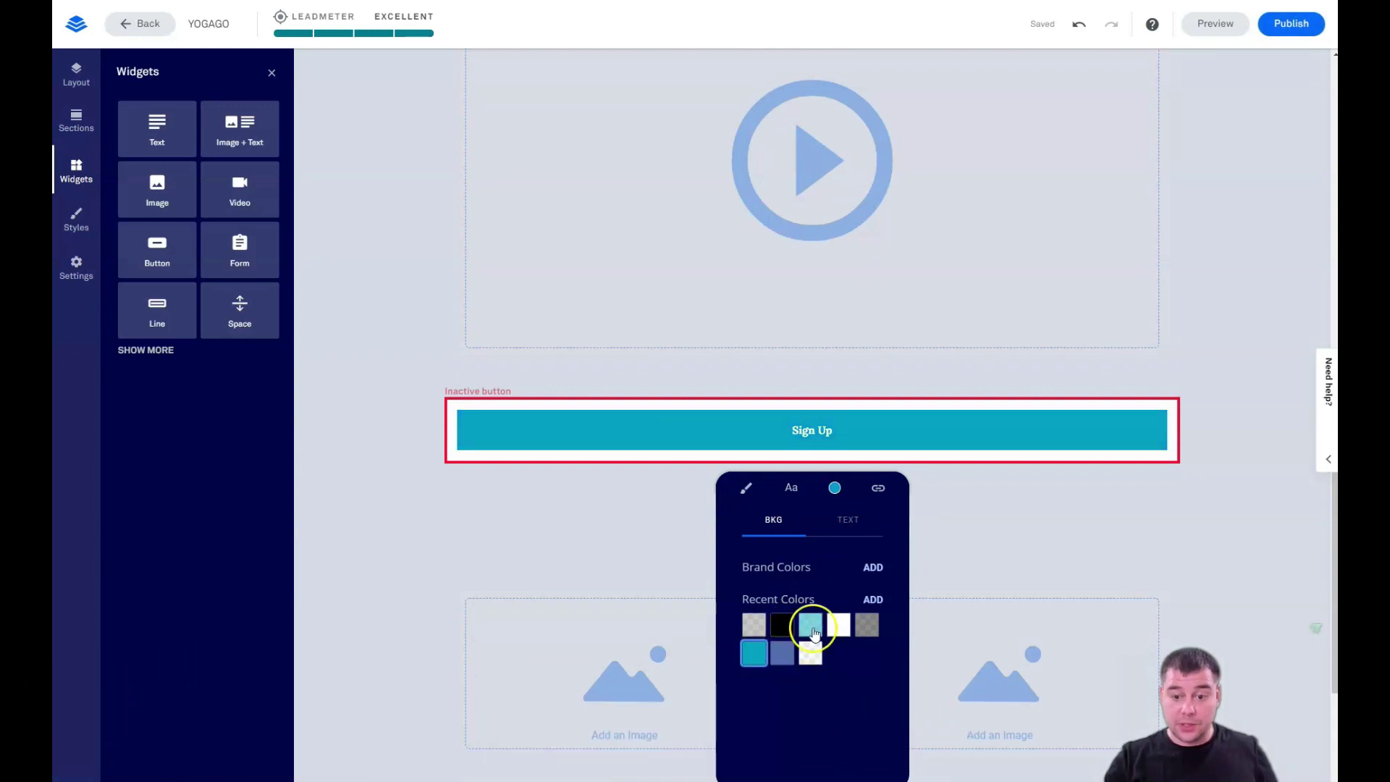
click(846, 535)
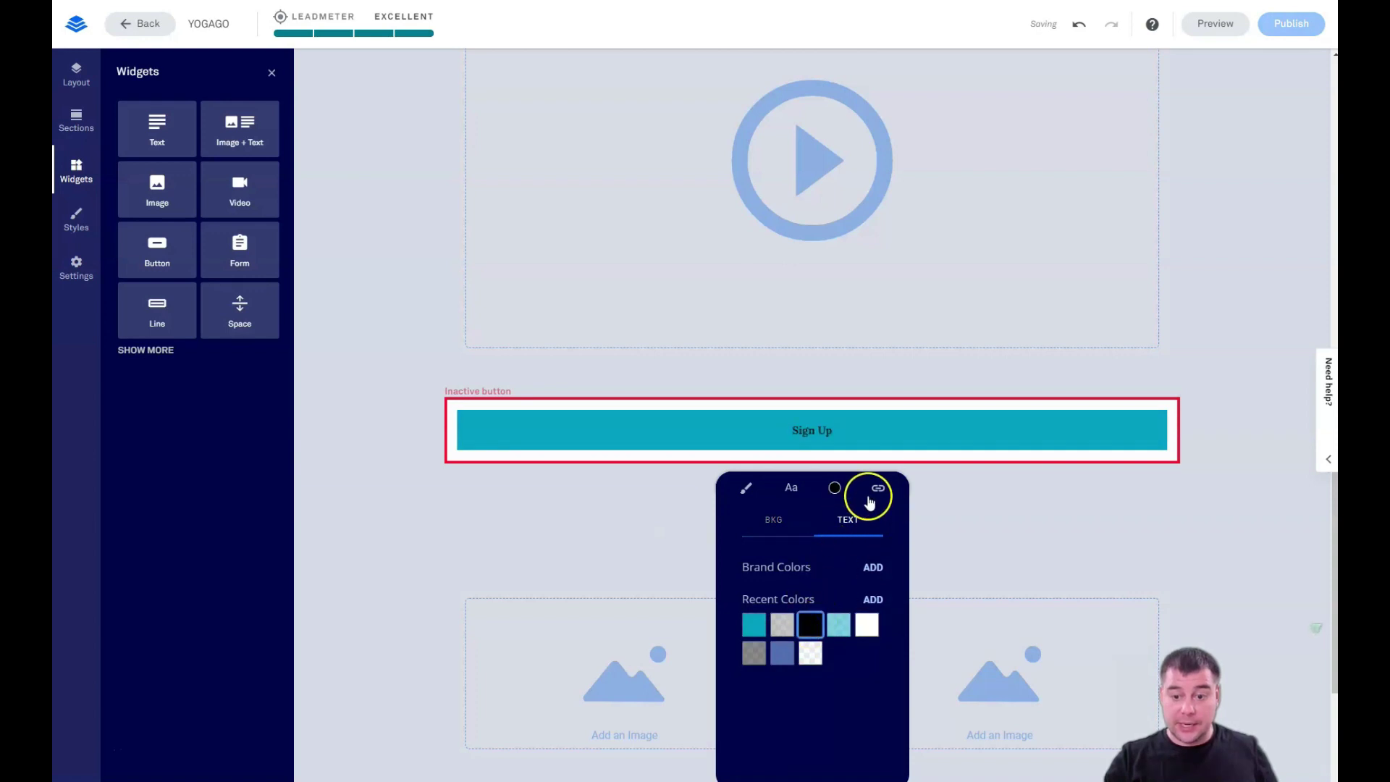
click(594, 529)
- Place a Space widget on each side of the Sign Up button to narrow it
drag(255, 310, 475, 441)
drag(241, 306, 1157, 468)
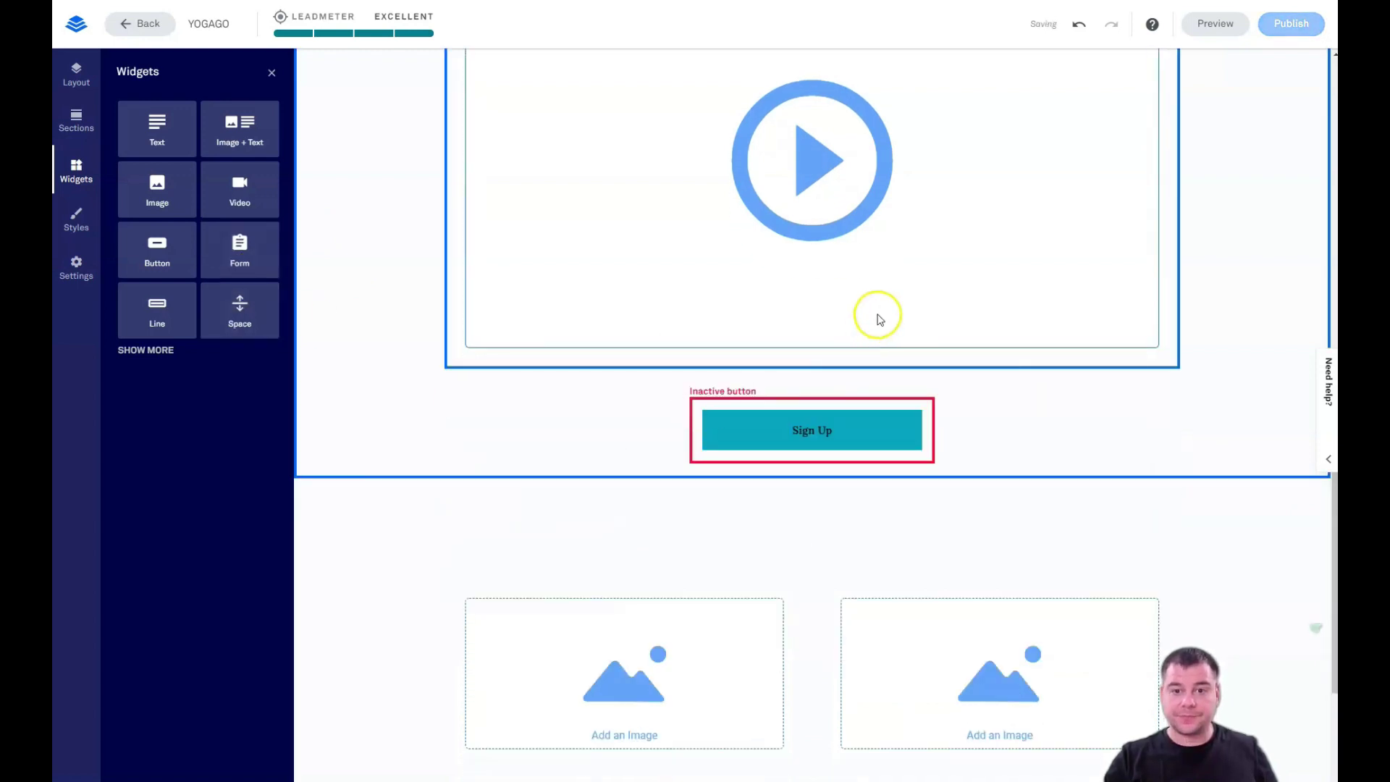
scroll(882, 319, up, 7)
scroll(889, 328, down, 10)
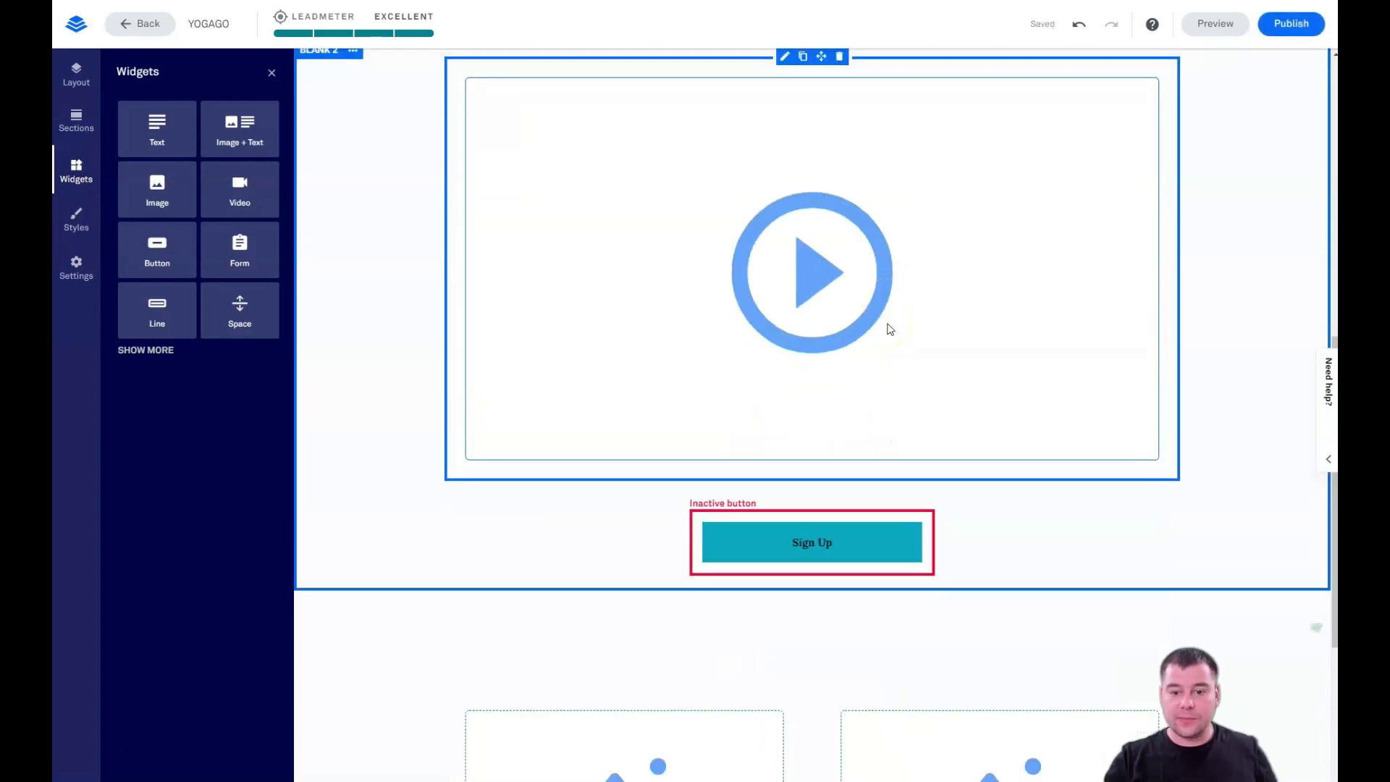
scroll(889, 328, up, 4)
scroll(888, 330, up, 4)
scroll(888, 329, down, 6)
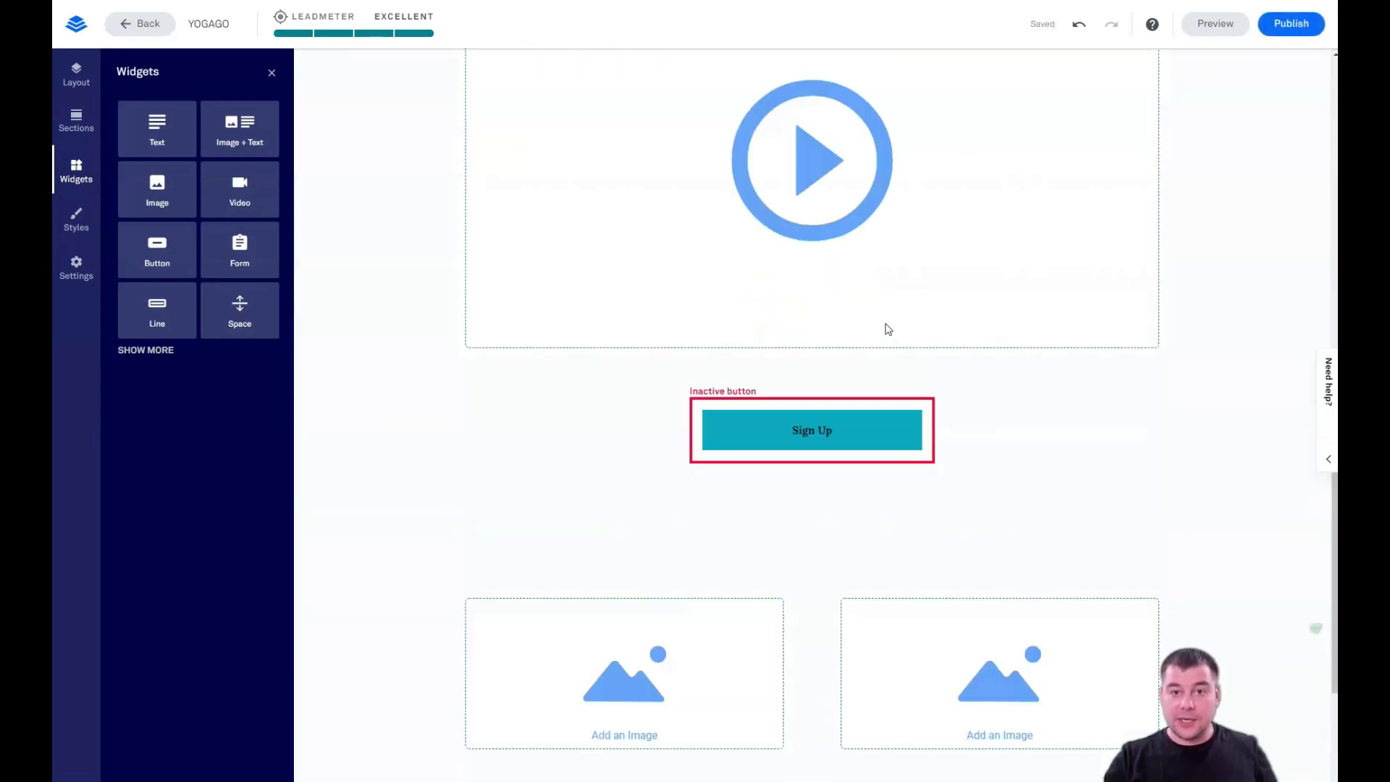
- Examine the page's font styles for headline, text and countdown, then collapse them
scroll(889, 329, down, 3)
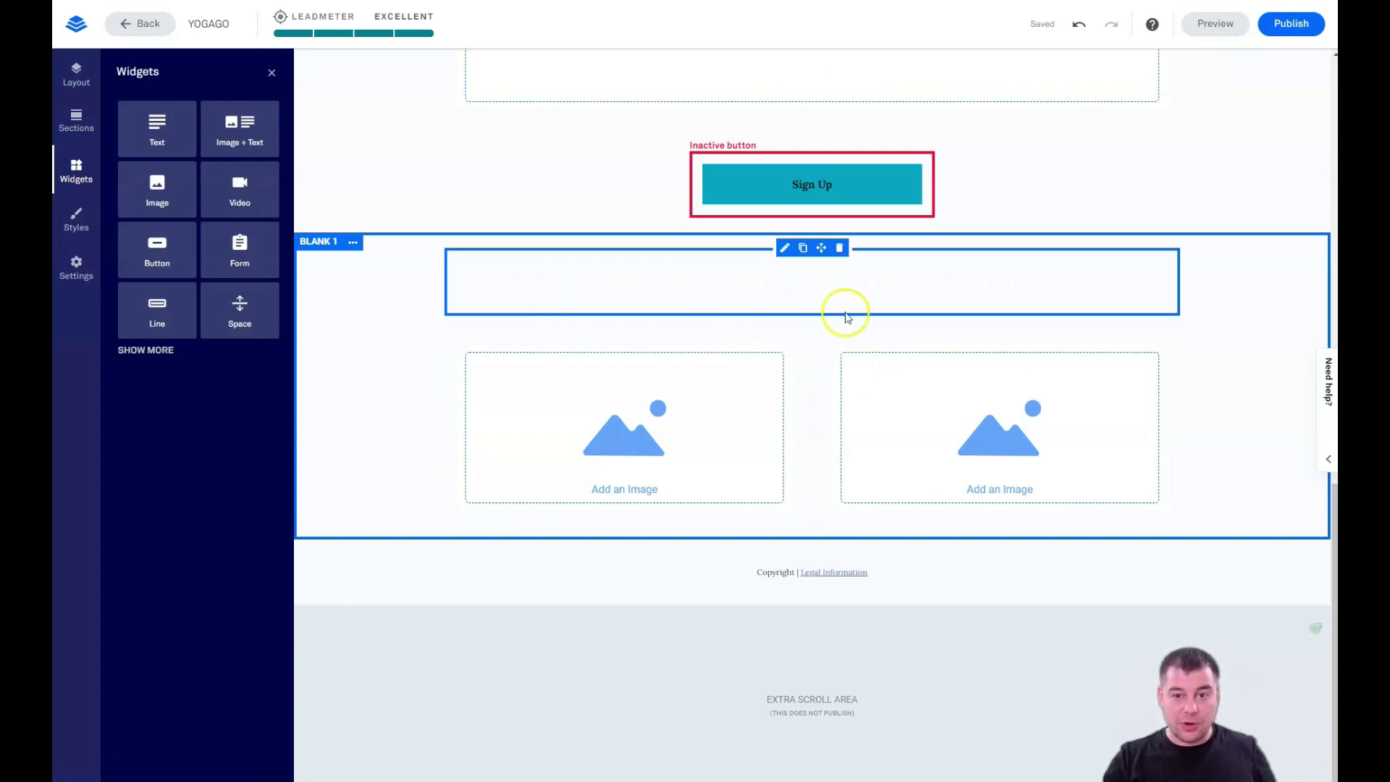
click(73, 213)
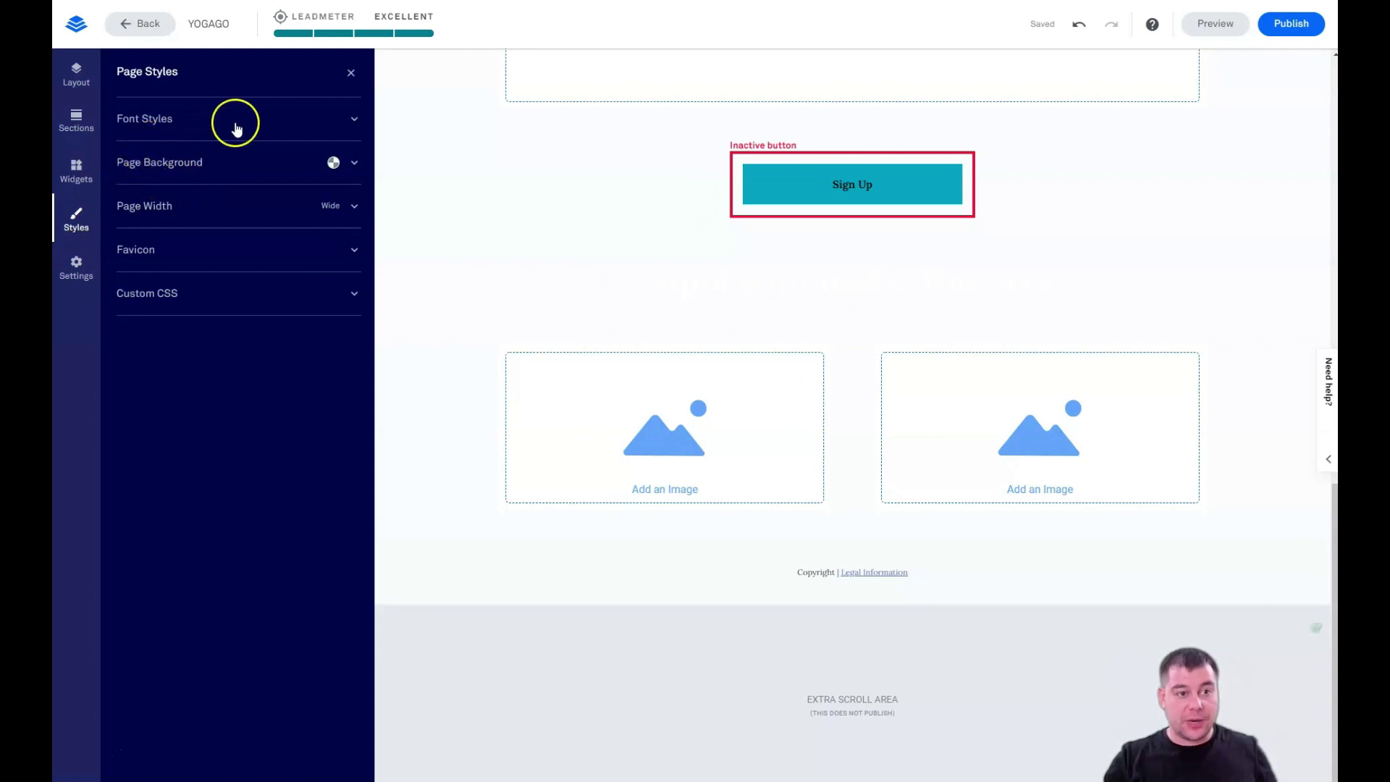
click(354, 120)
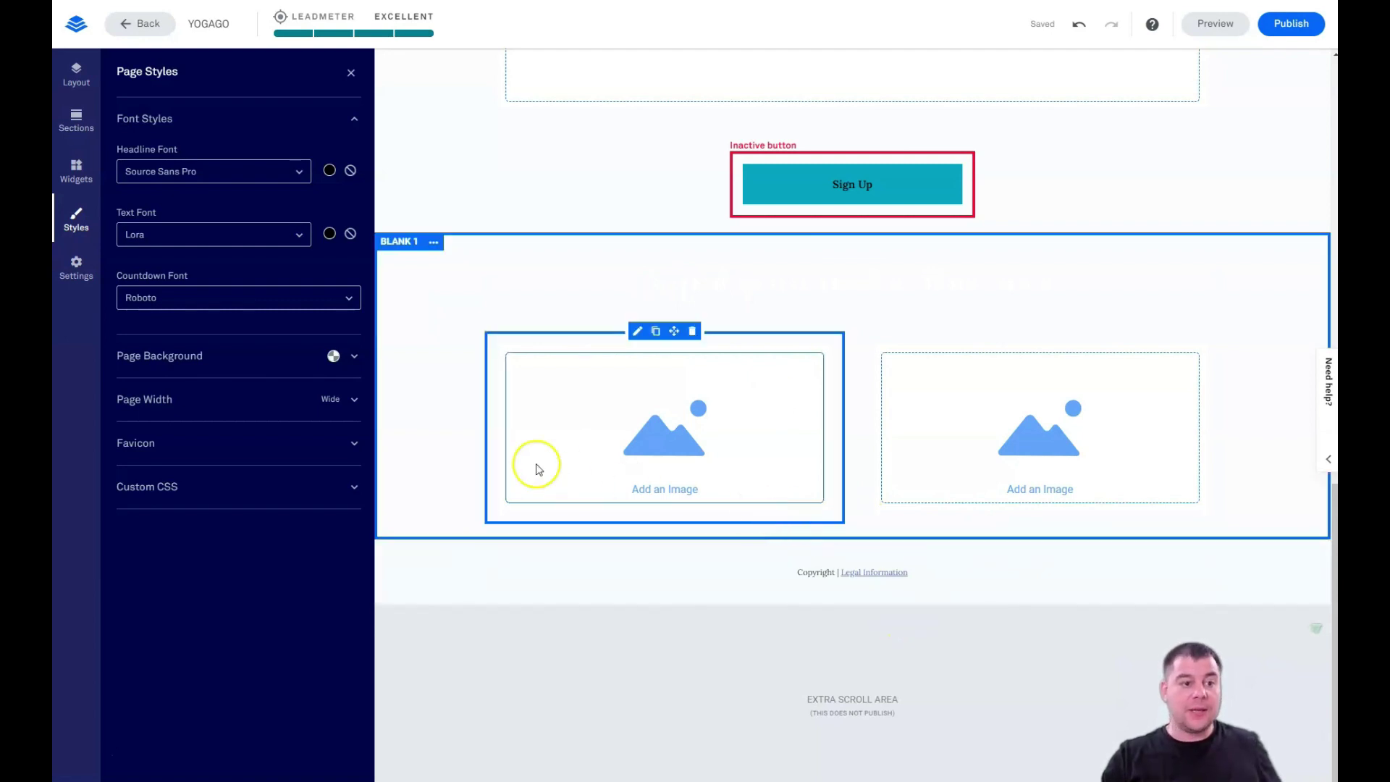
click(353, 120)
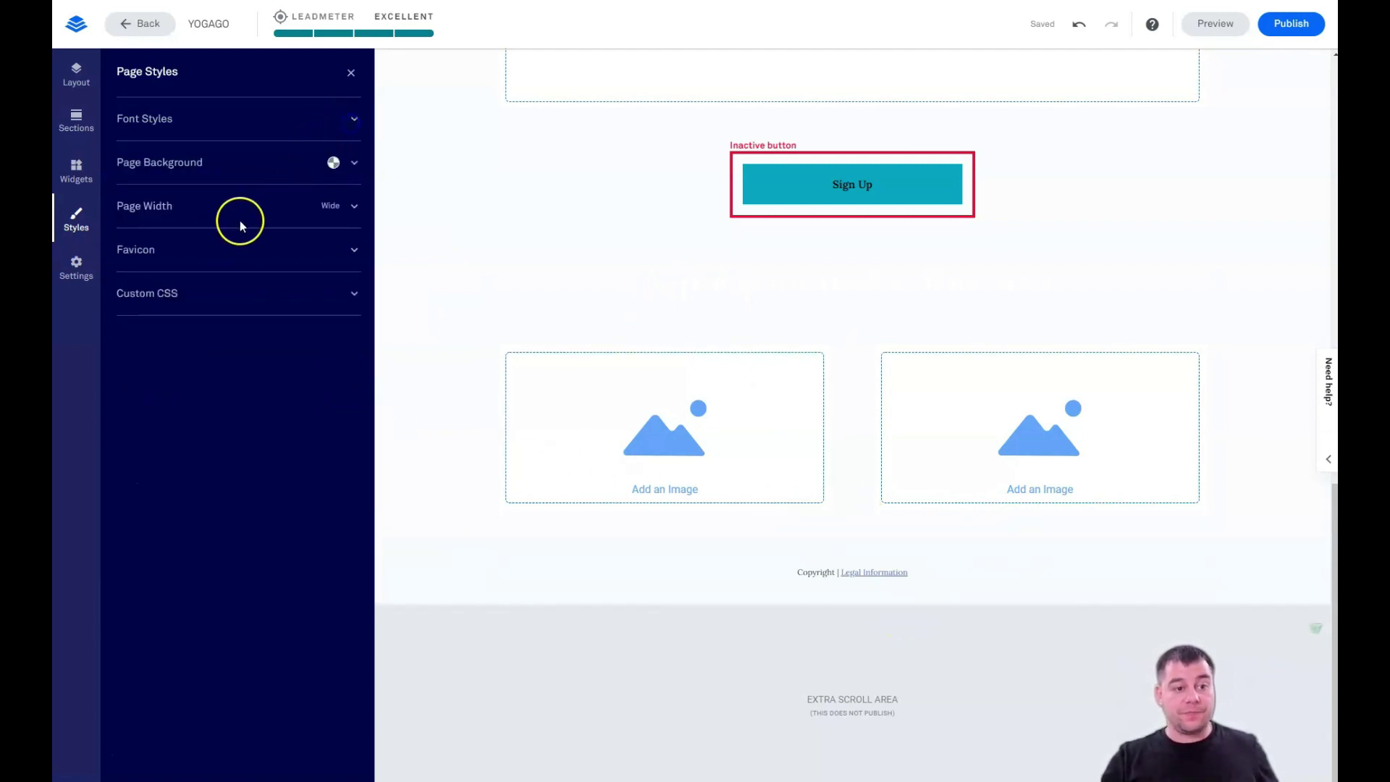
- Try the photo of three women in a yoga lunge as the page background image, review it, and remove it again
click(333, 163)
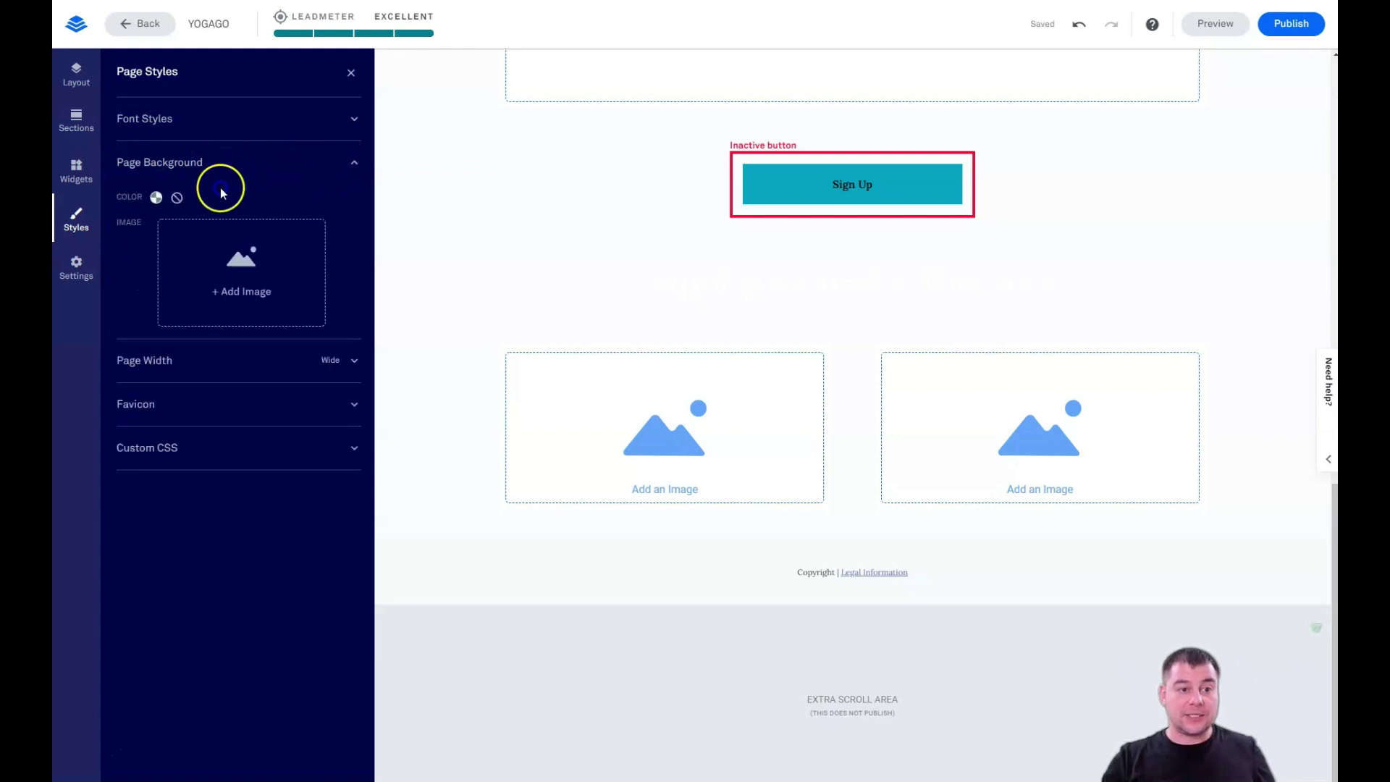
click(239, 284)
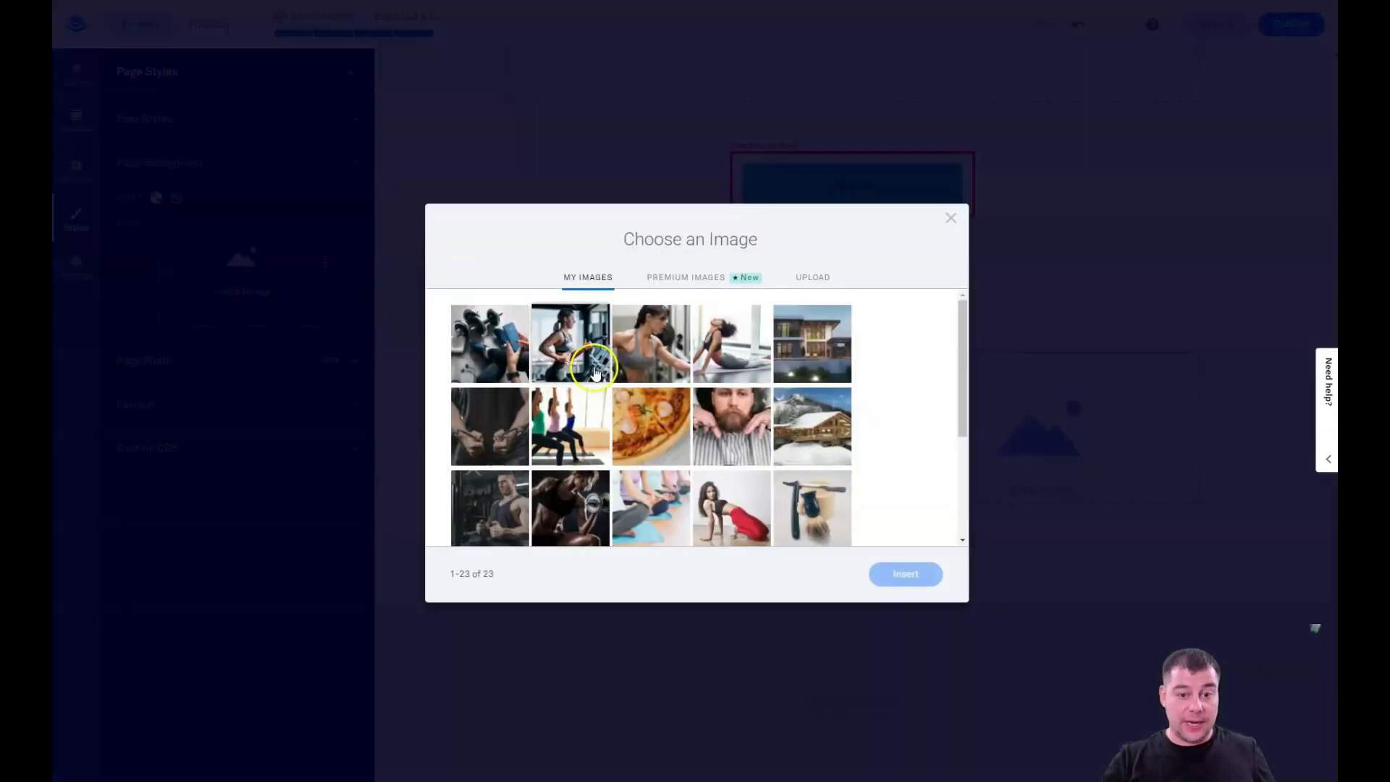
click(637, 434)
click(940, 584)
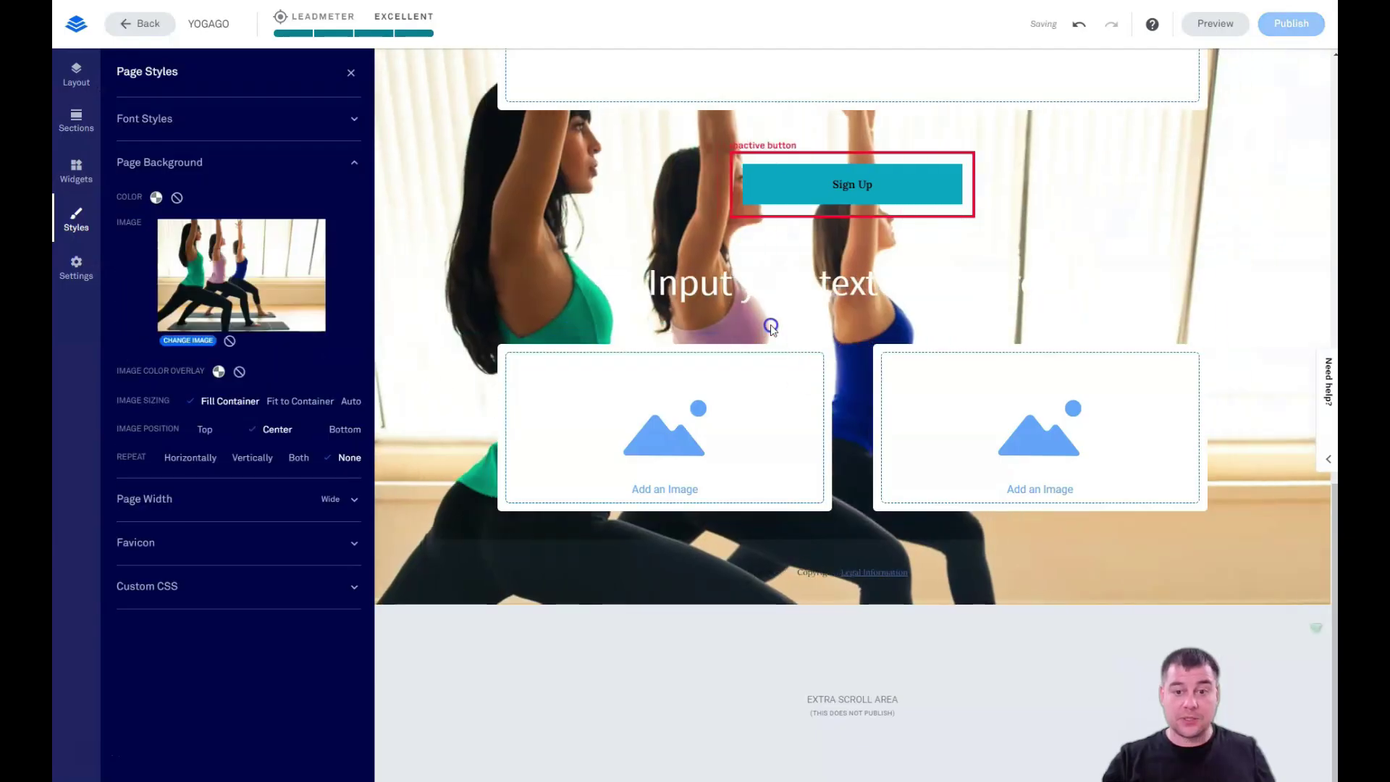
scroll(461, 239, up, 2)
scroll(512, 292, up, 8)
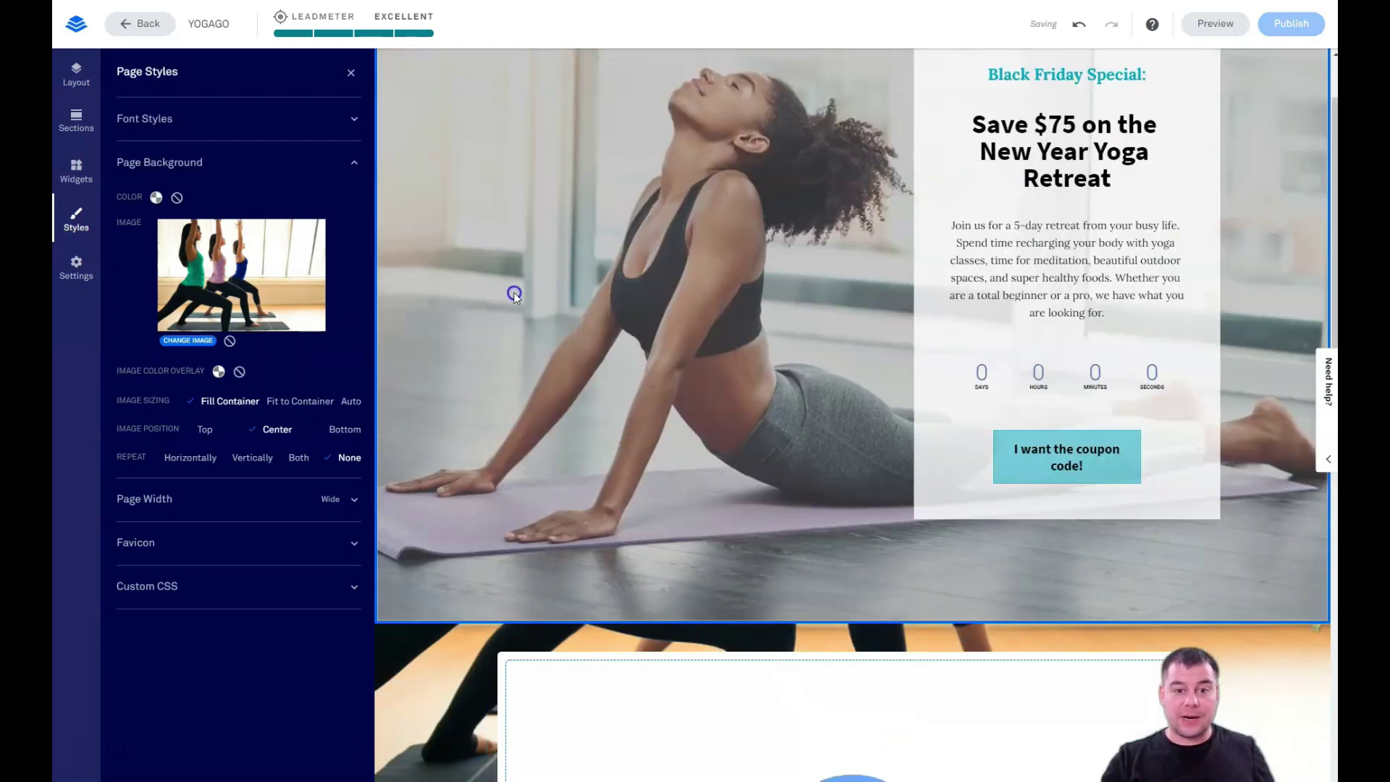
scroll(512, 291, down, 12)
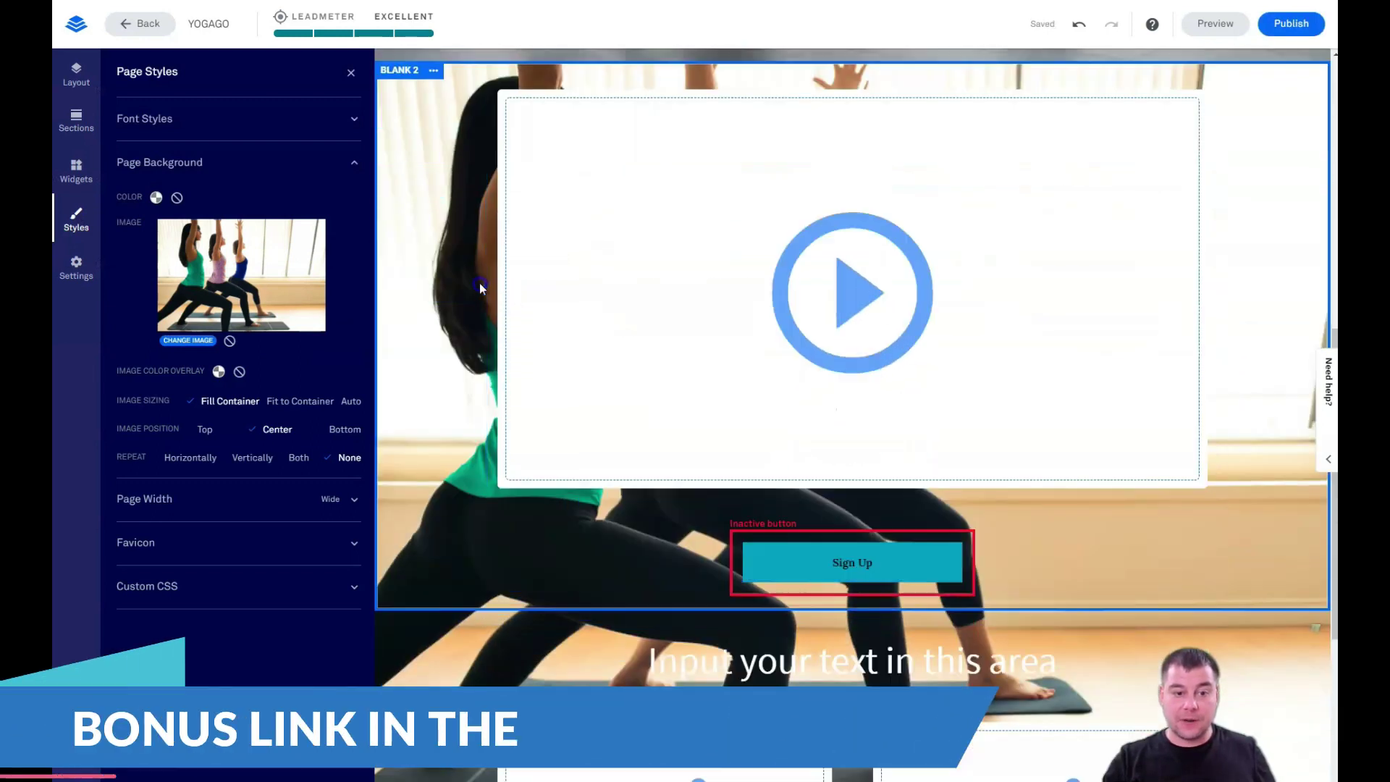
scroll(478, 288, up, 12)
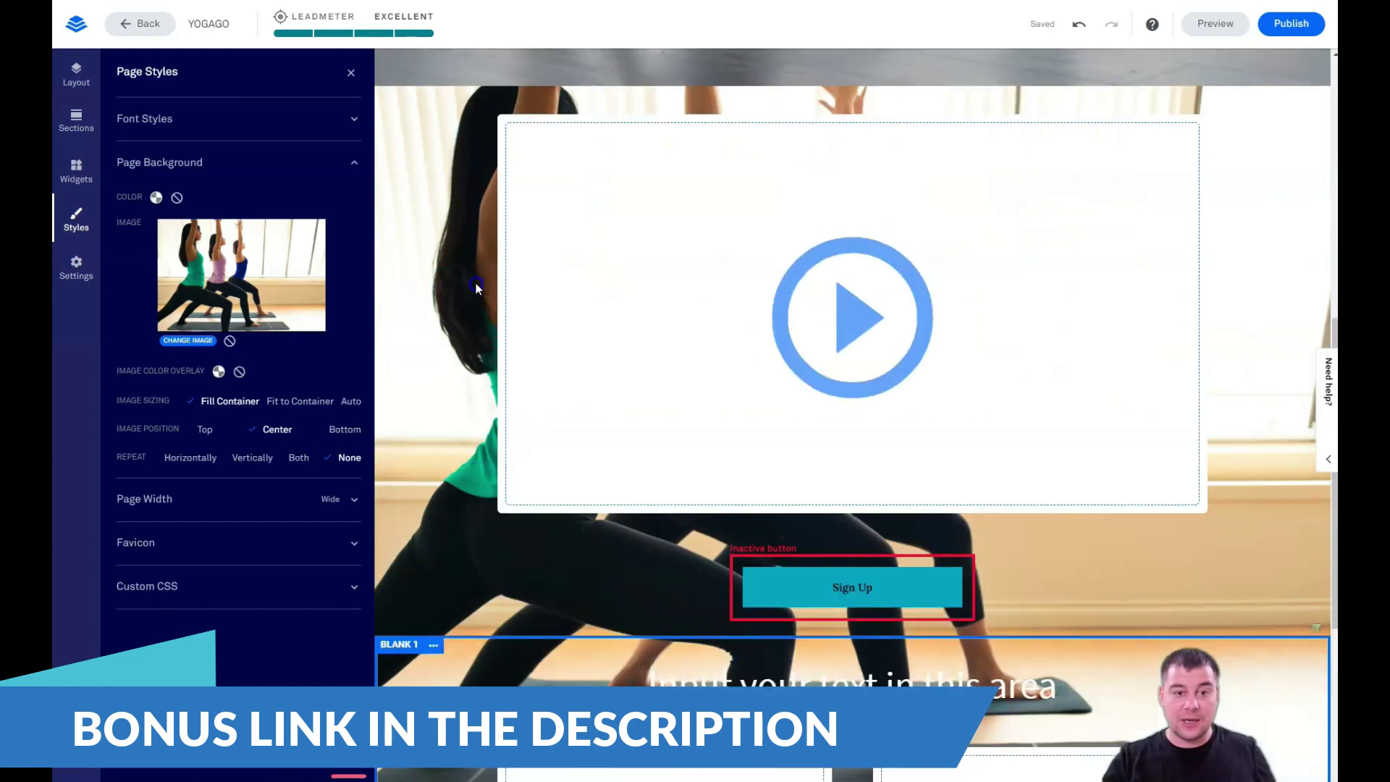
scroll(476, 287, down, 6)
scroll(476, 288, down, 3)
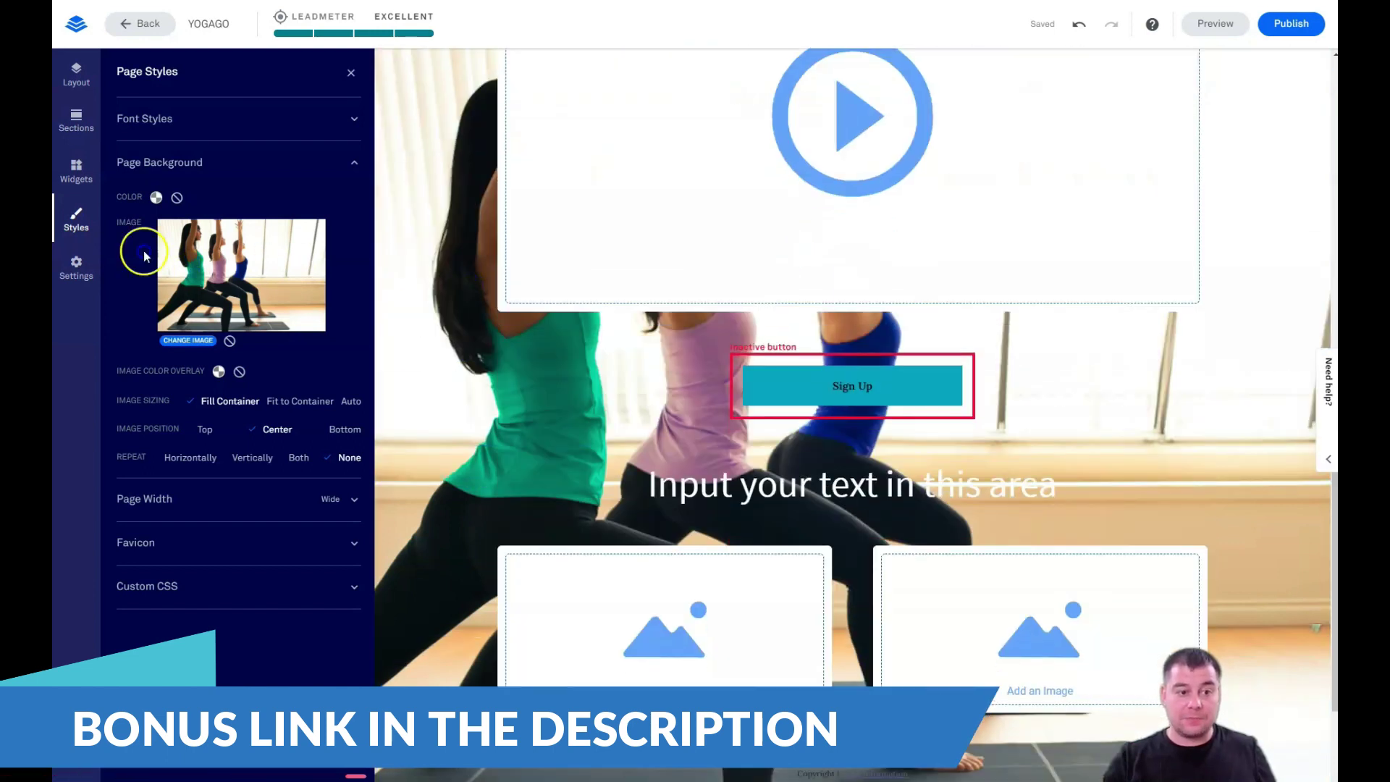
click(230, 341)
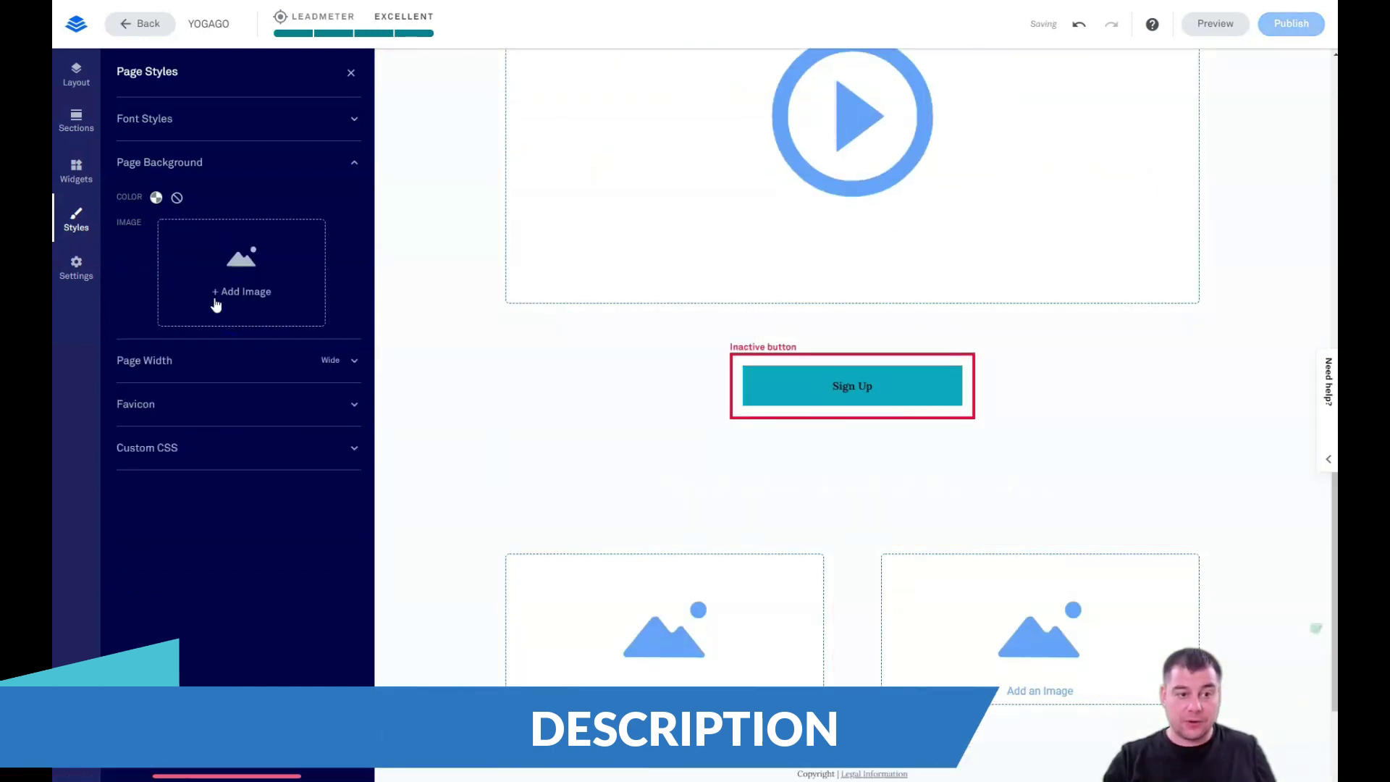
- Set the page background color to the semi-transparent light gray from the recent colors
click(156, 197)
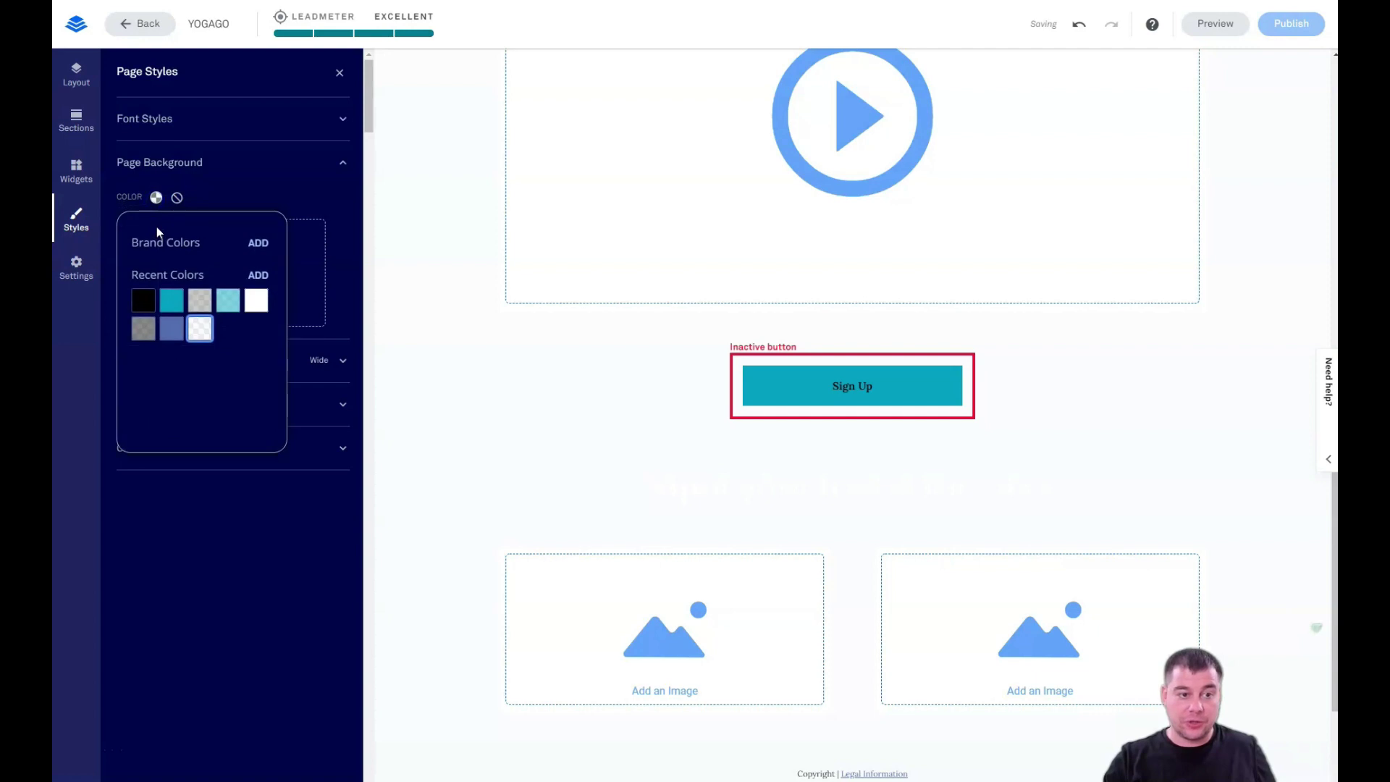
click(226, 306)
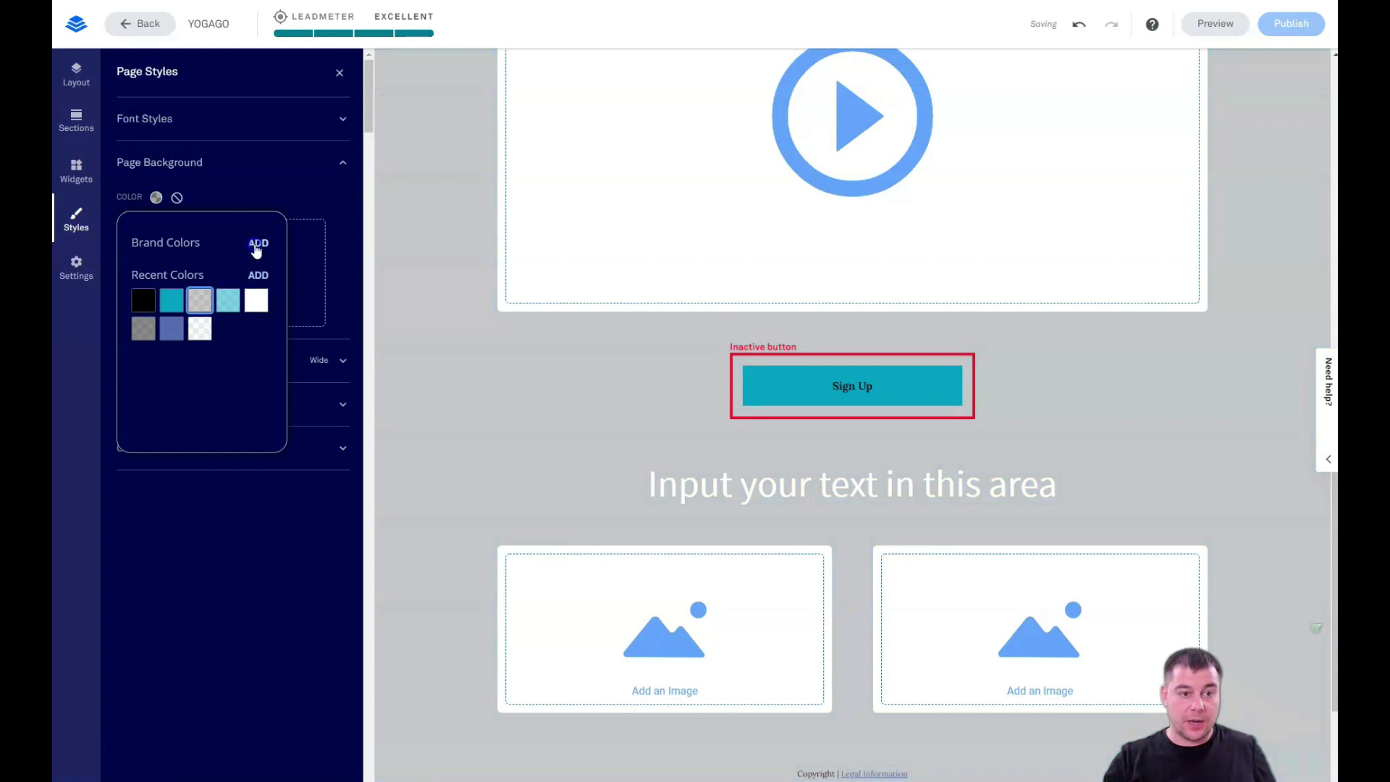
scroll(507, 430, up, 5)
scroll(507, 427, up, 5)
scroll(500, 412, down, 6)
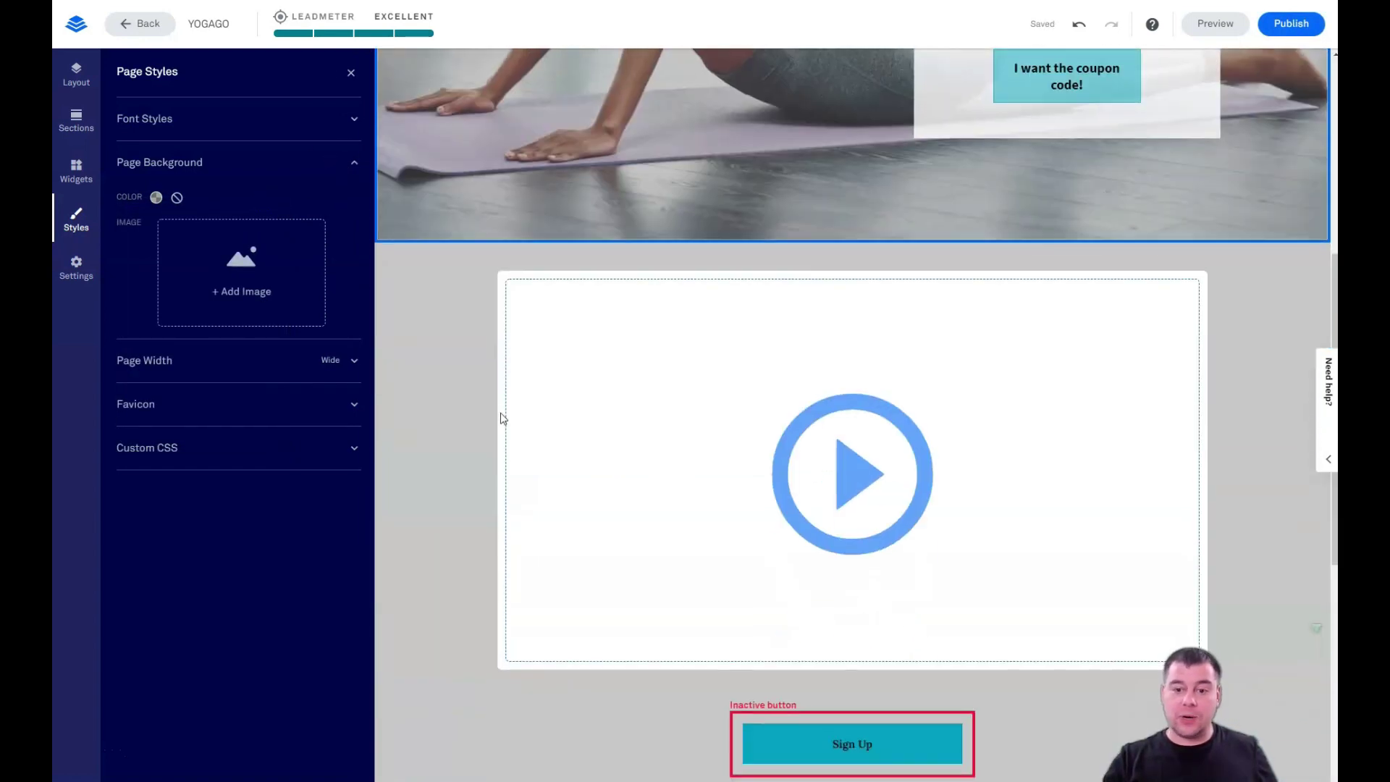
scroll(501, 413, down, 8)
- Delete the Blank 1 section with the placeholder text and two images, confirming the removal
click(785, 174)
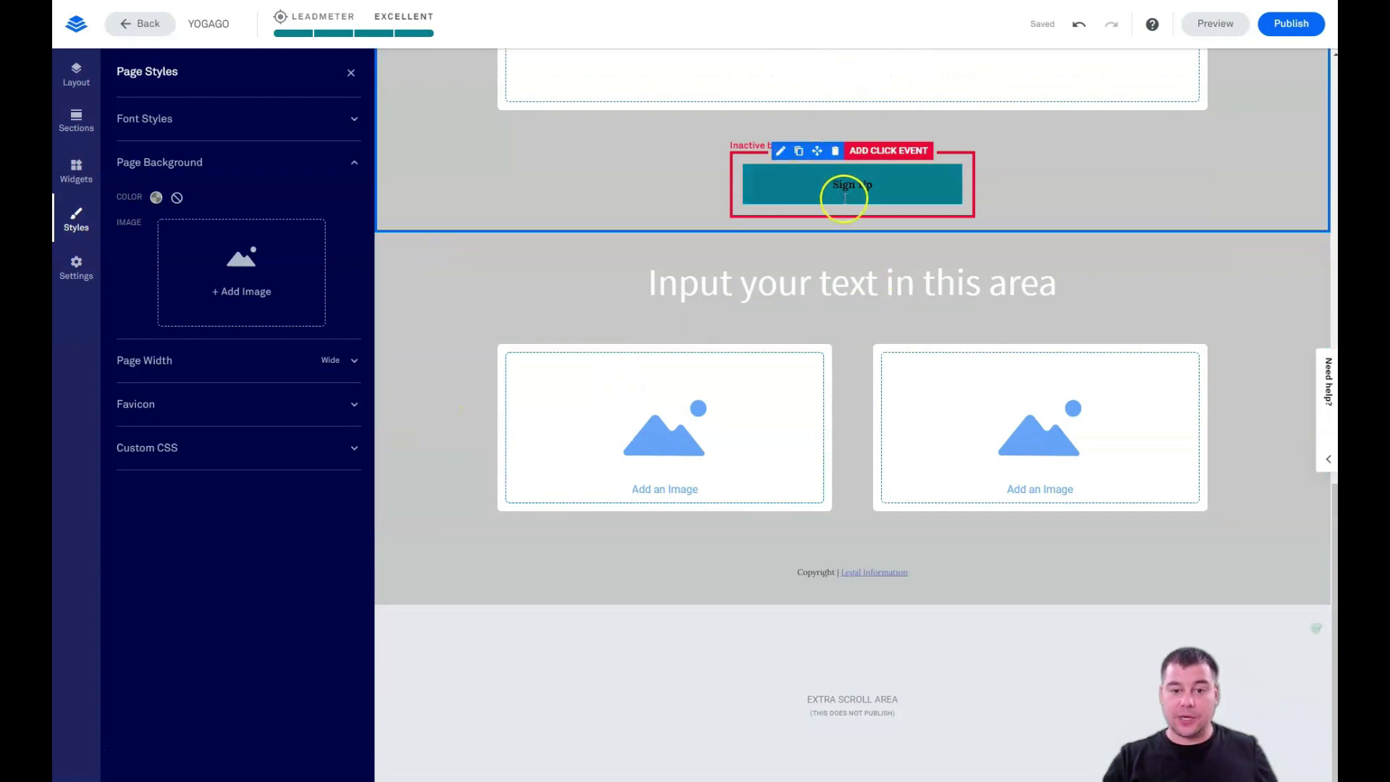
click(434, 243)
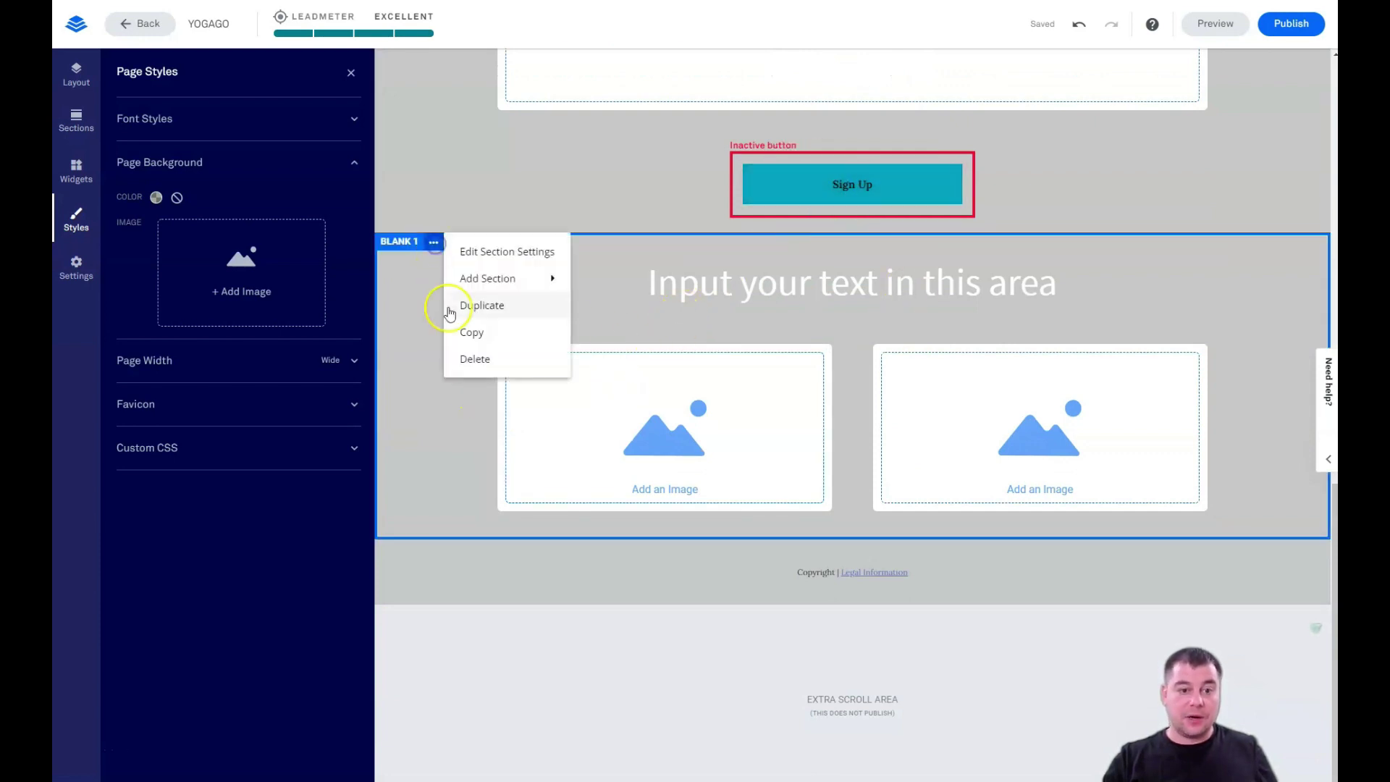
click(466, 360)
click(538, 308)
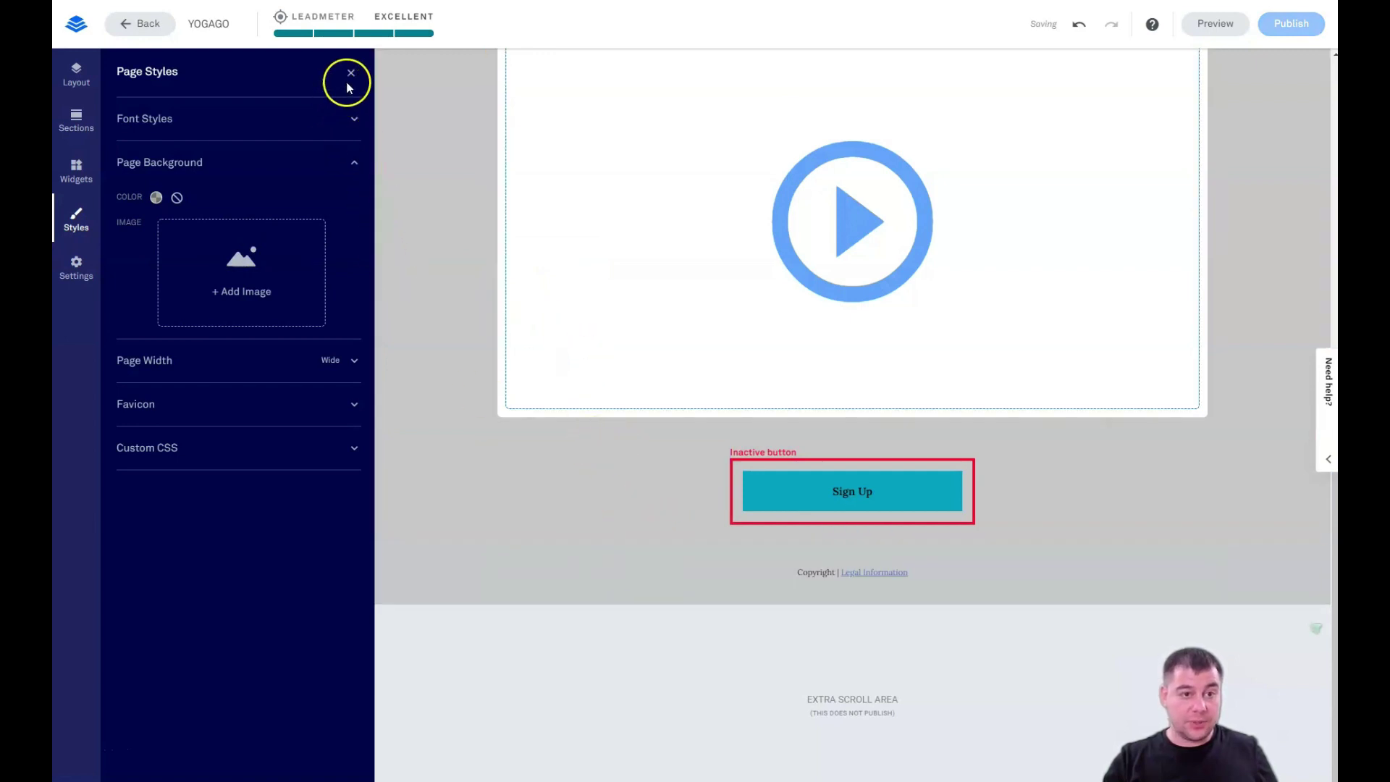
- Set the footer section's background color to black and close the footer settings
click(432, 550)
click(475, 564)
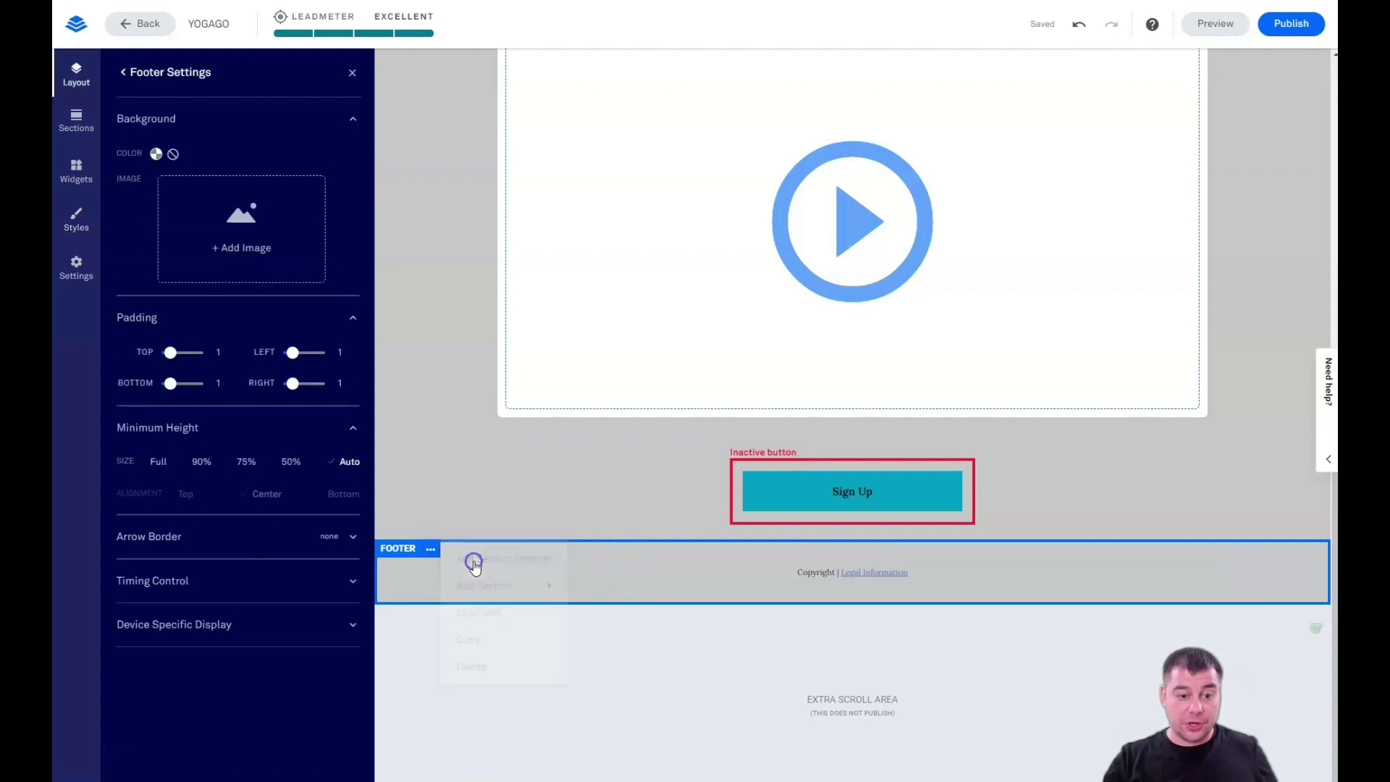
click(155, 153)
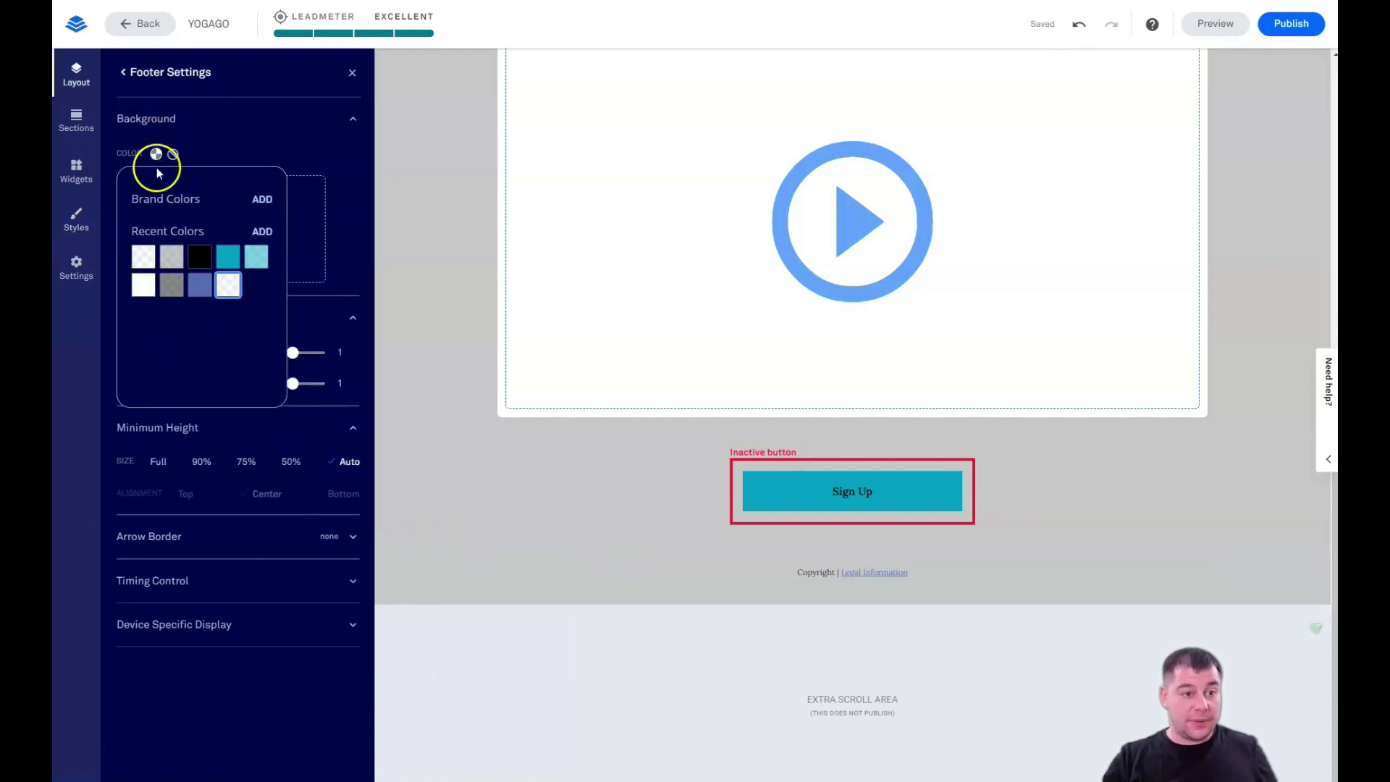
click(199, 258)
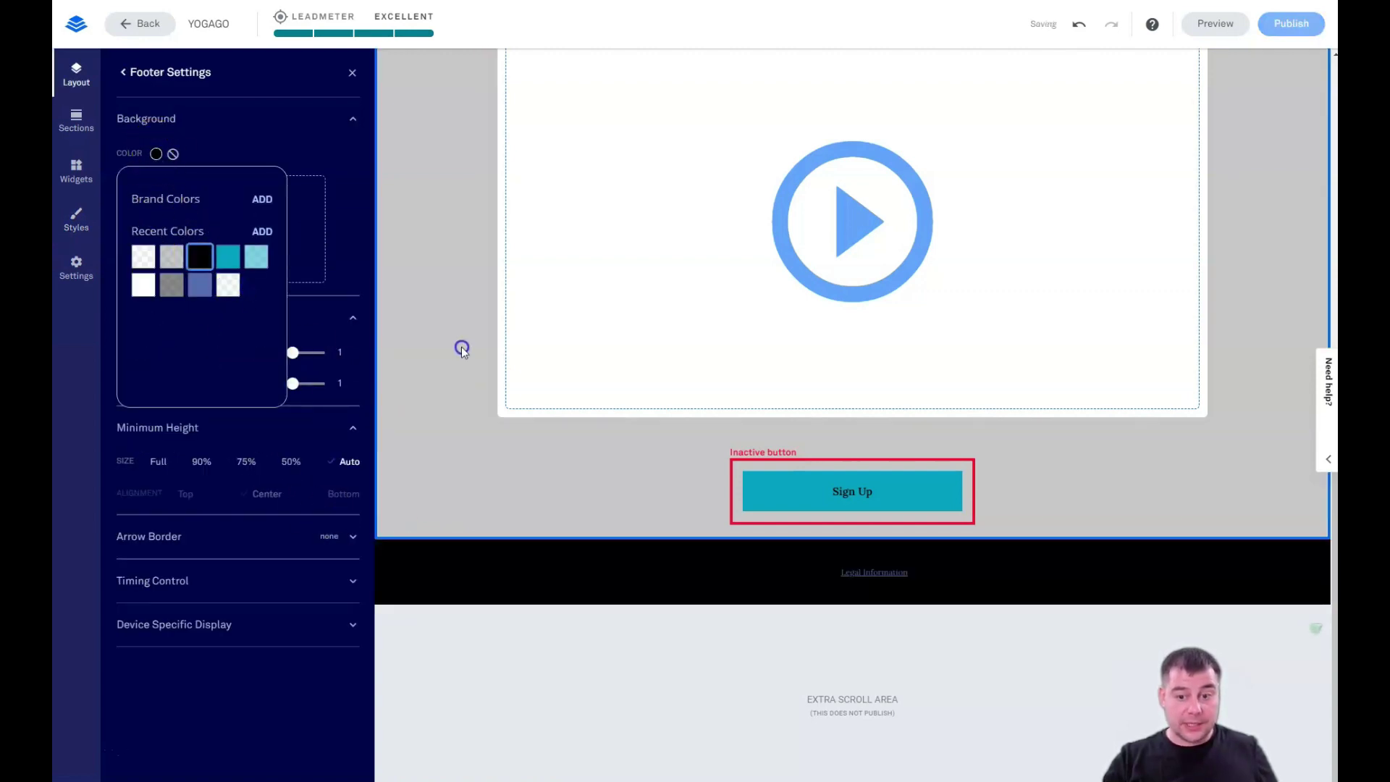
click(351, 73)
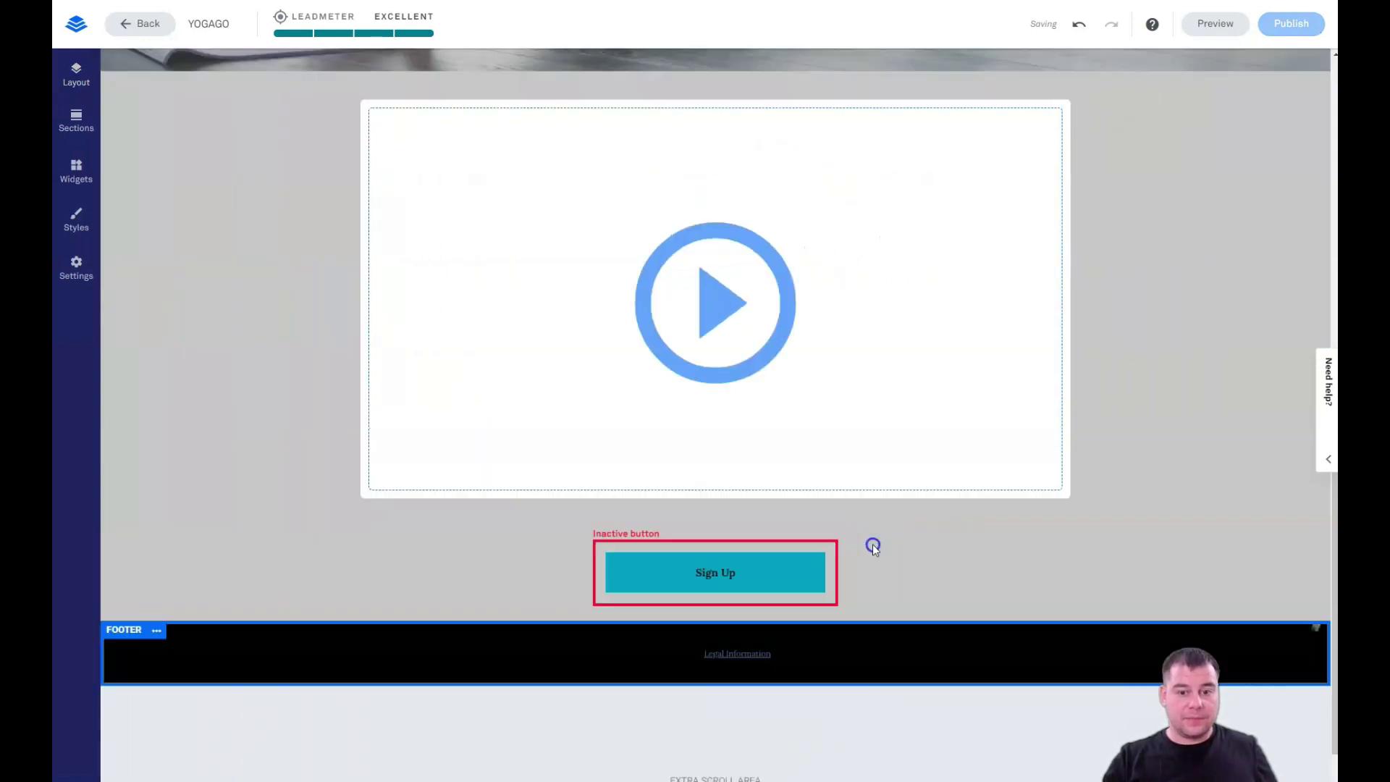
- Review the whole page from the Hero section through the video and Sign Up button to the footer
scroll(889, 539, down, 8)
scroll(889, 539, up, 10)
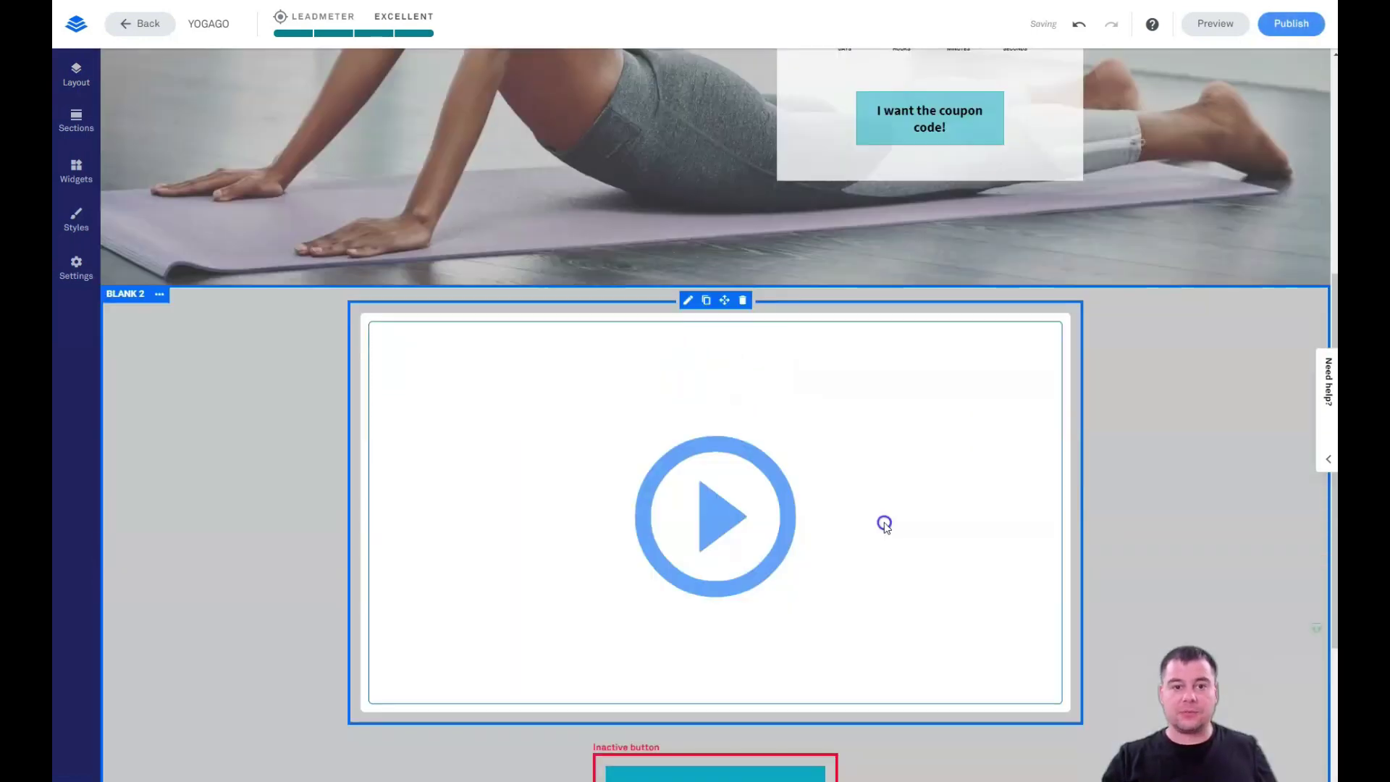
scroll(885, 523, down, 3)
scroll(885, 522, down, 5)
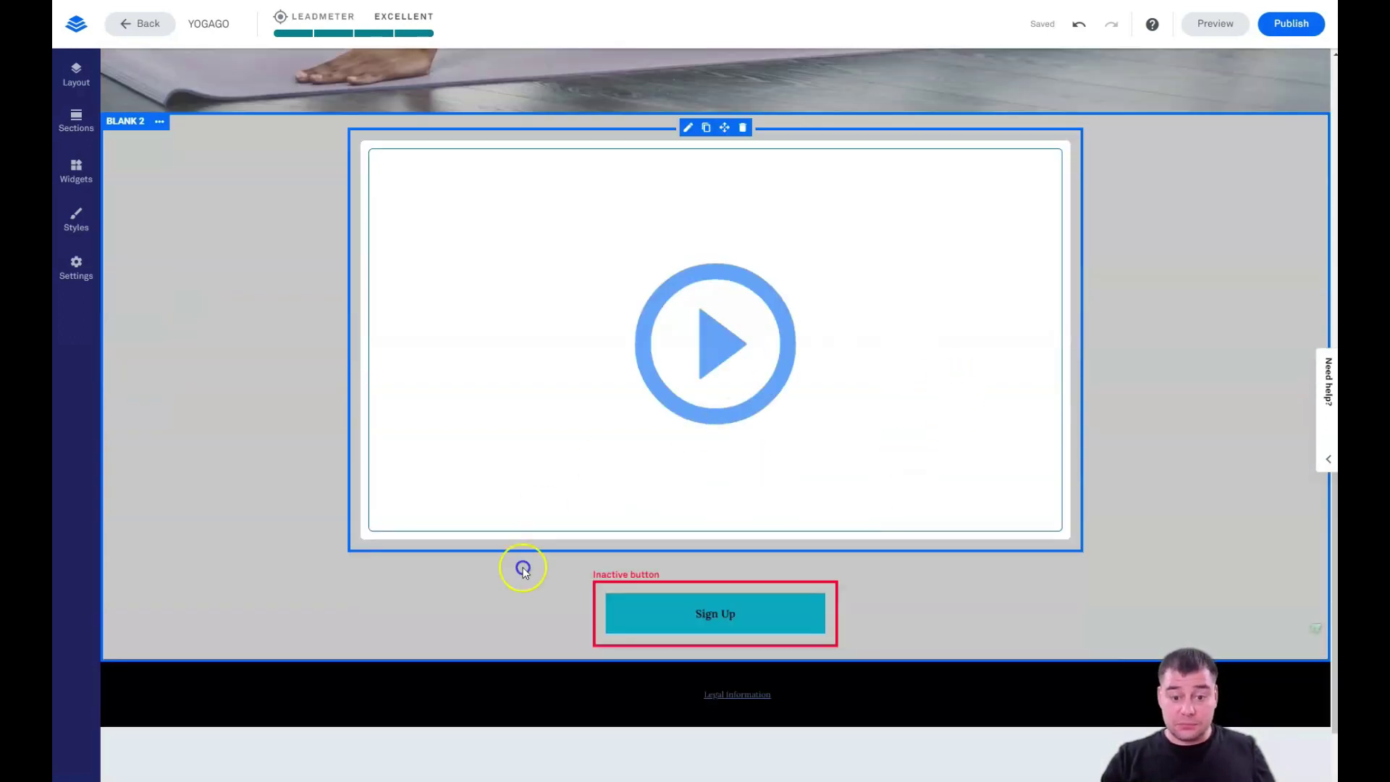
scroll(767, 584, down, 1)
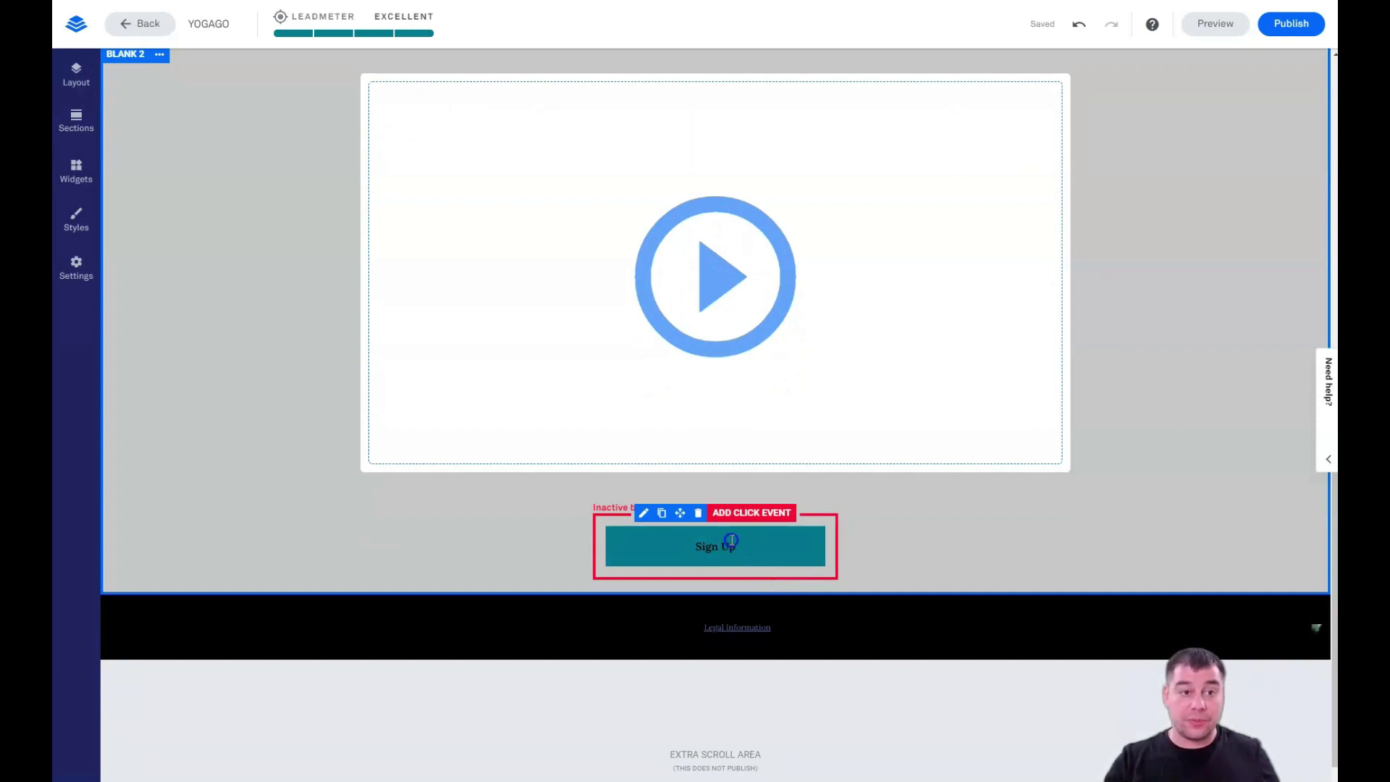
scroll(729, 529, up, 9)
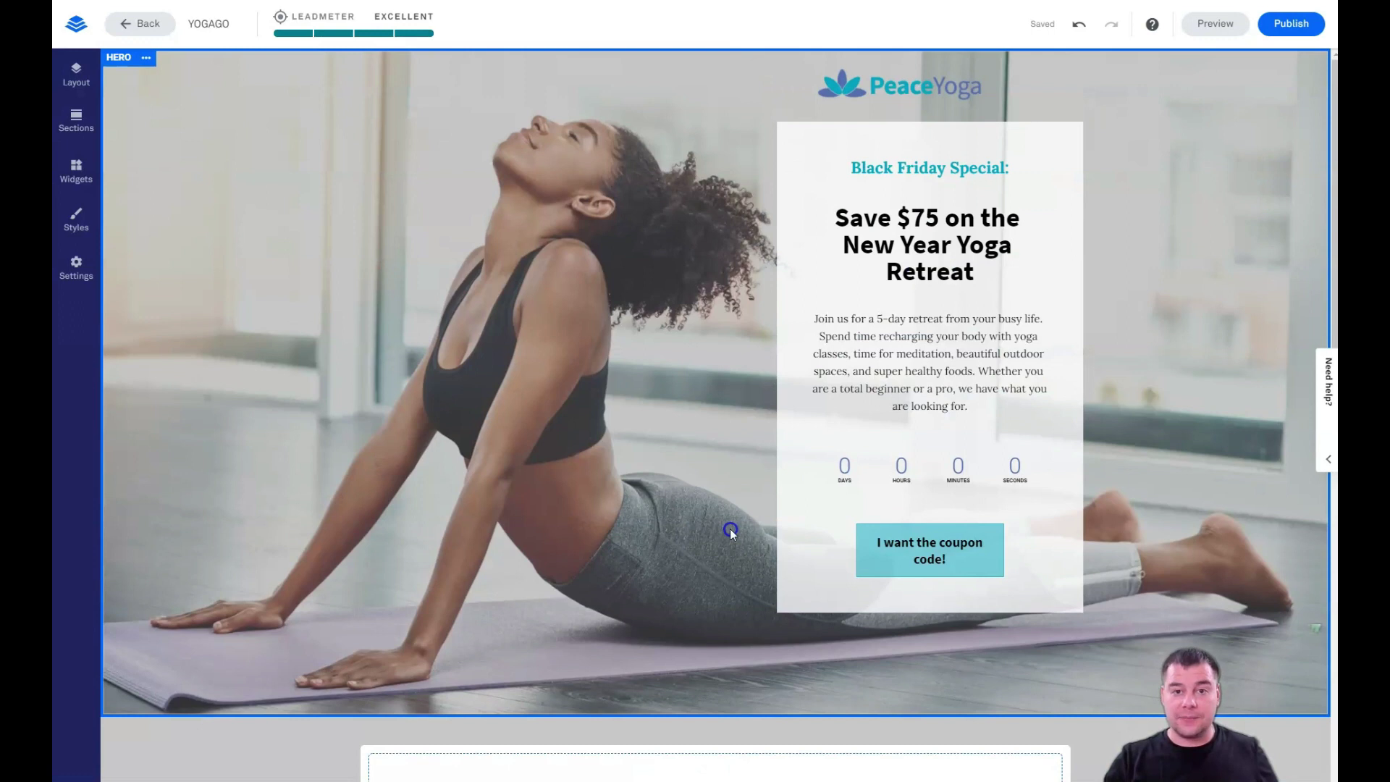
scroll(730, 529, down, 7)
scroll(730, 529, down, 3)
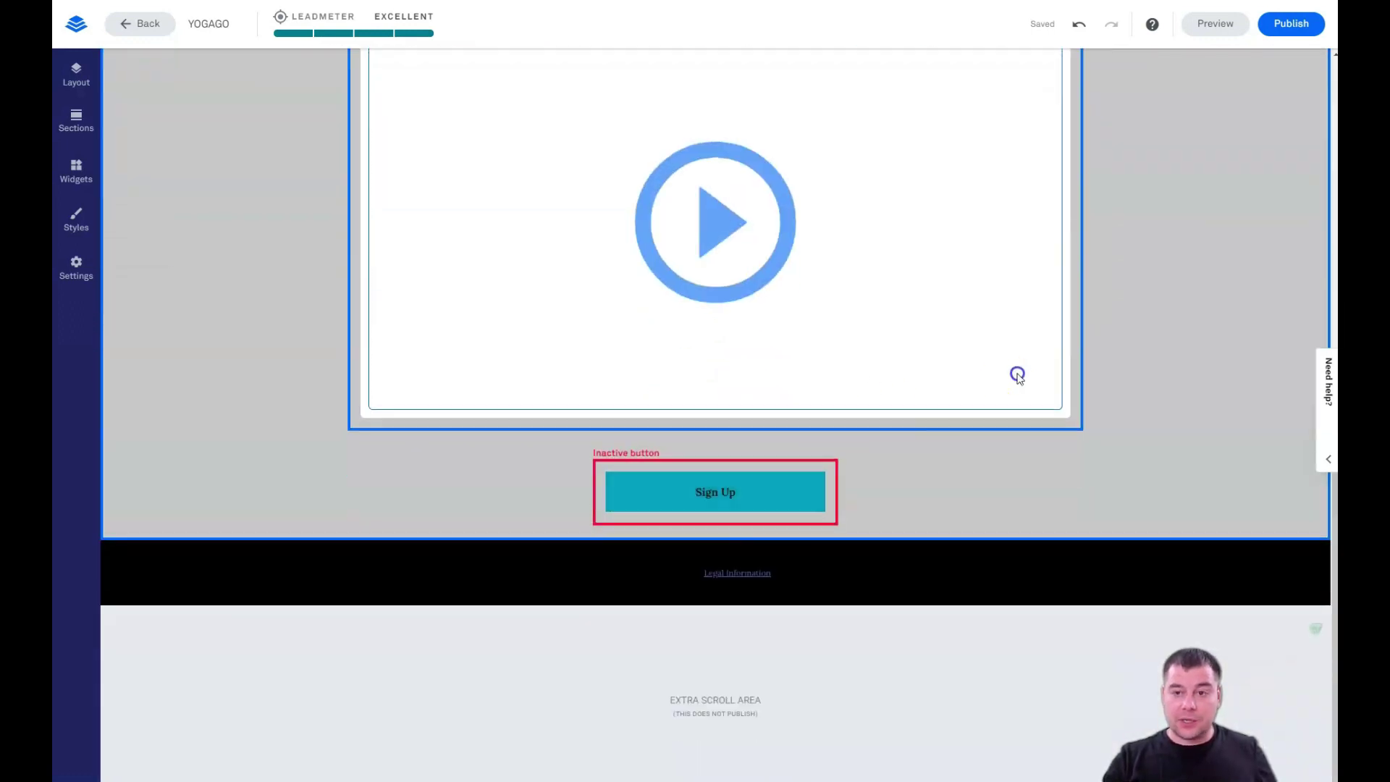
- Add a click event to the Sign Up button that opens a pop-up, using My Pop-Up 1
scroll(925, 202, up, 6)
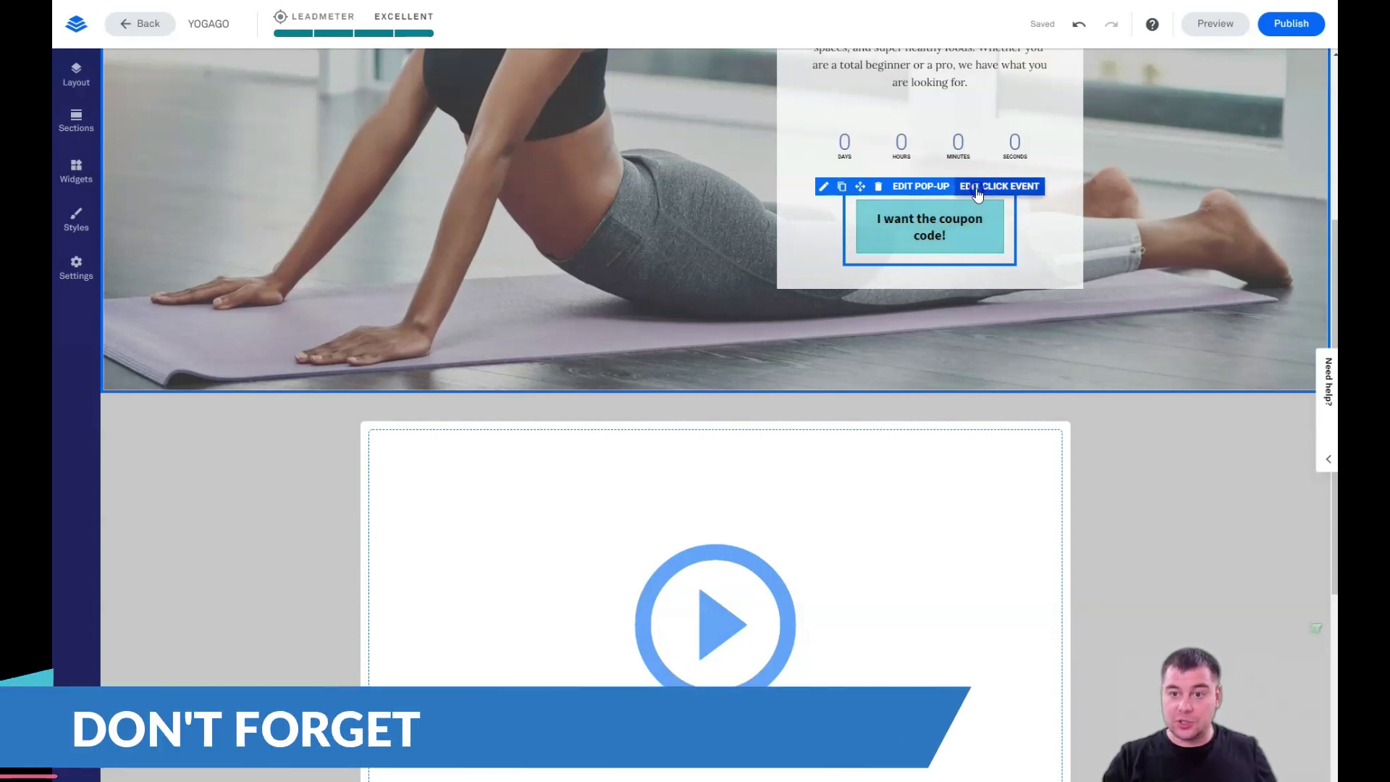
scroll(909, 419, down, 5)
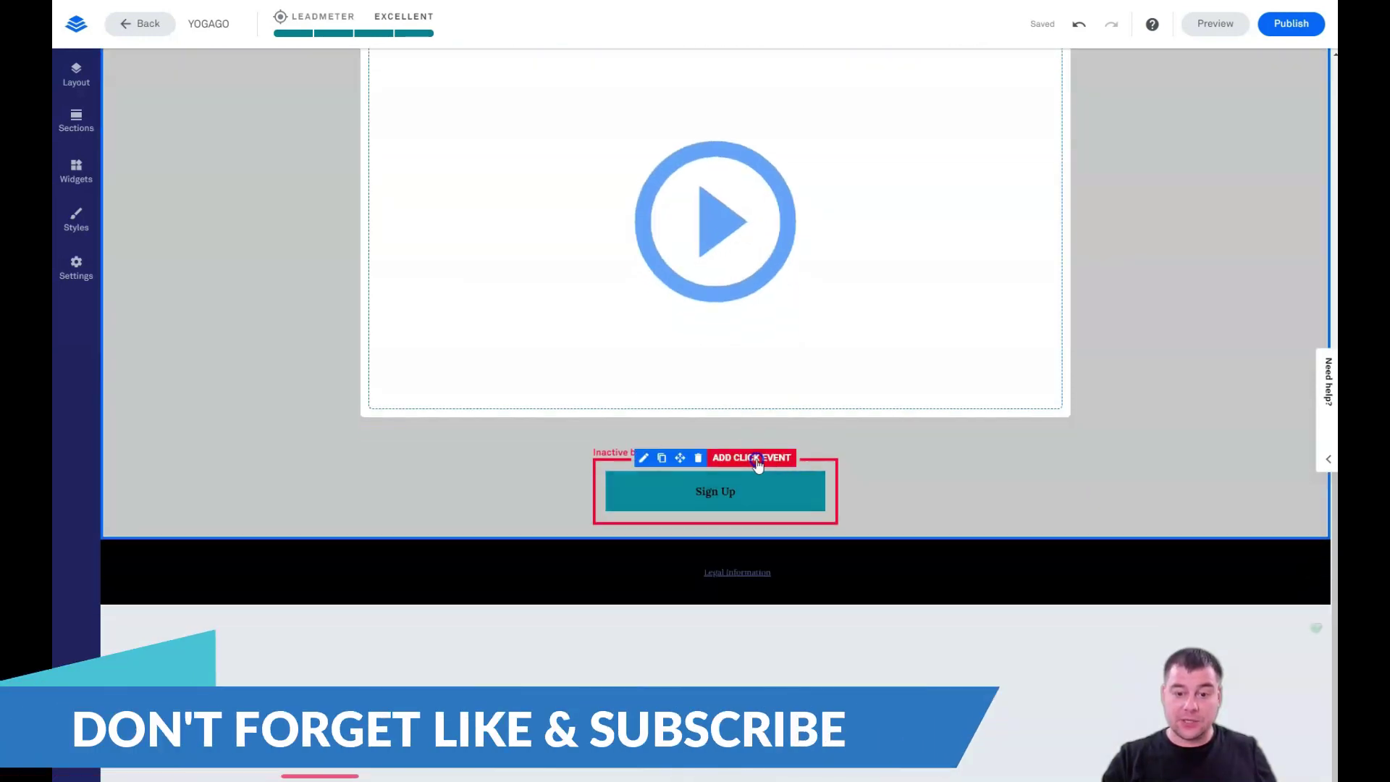
click(754, 458)
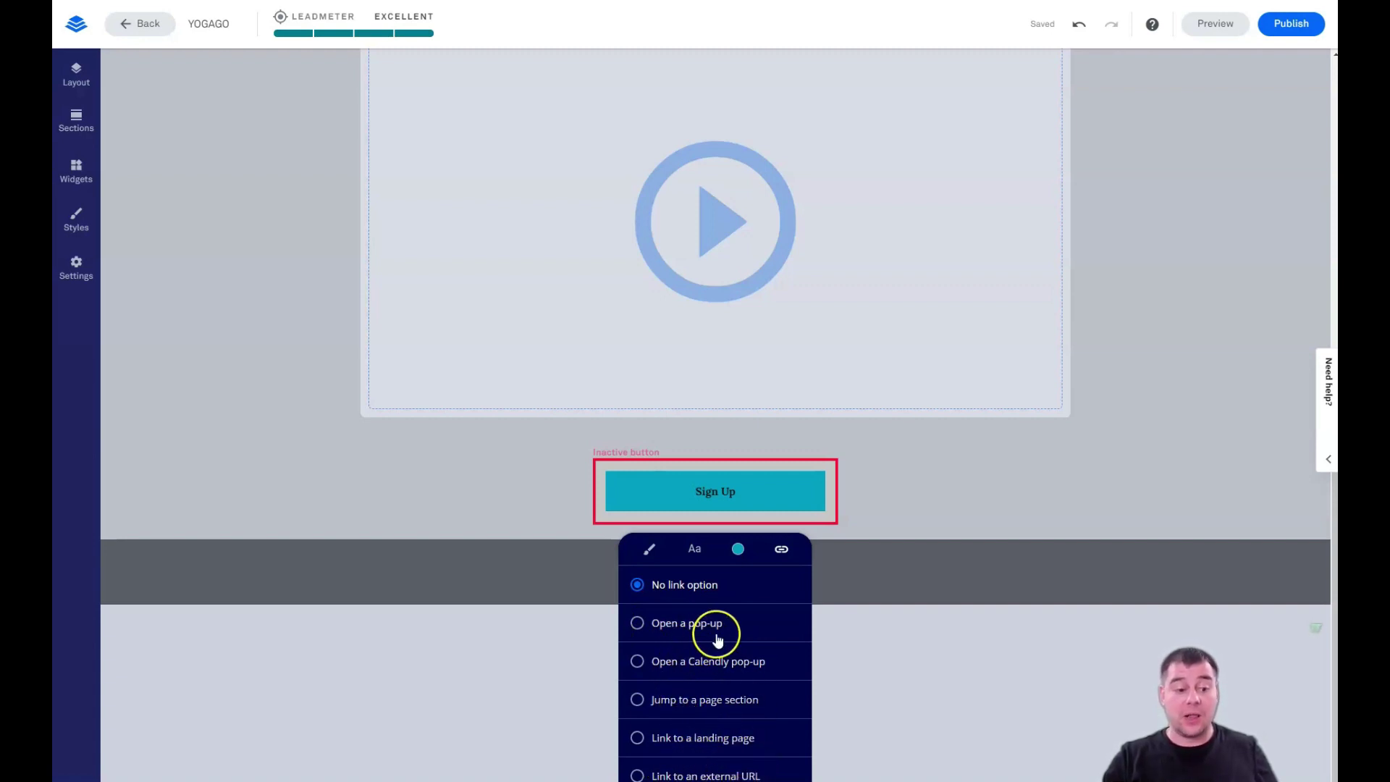
click(637, 625)
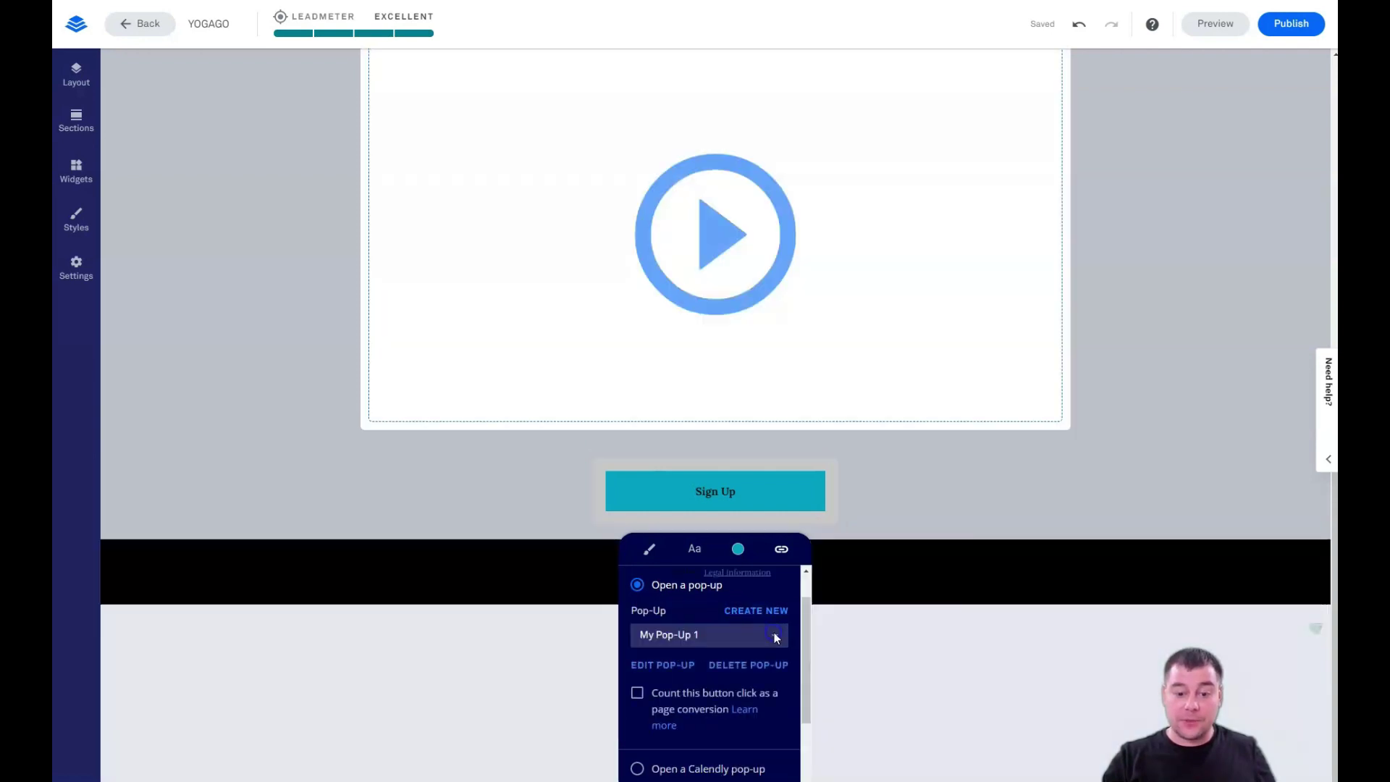
click(702, 643)
click(714, 515)
click(790, 444)
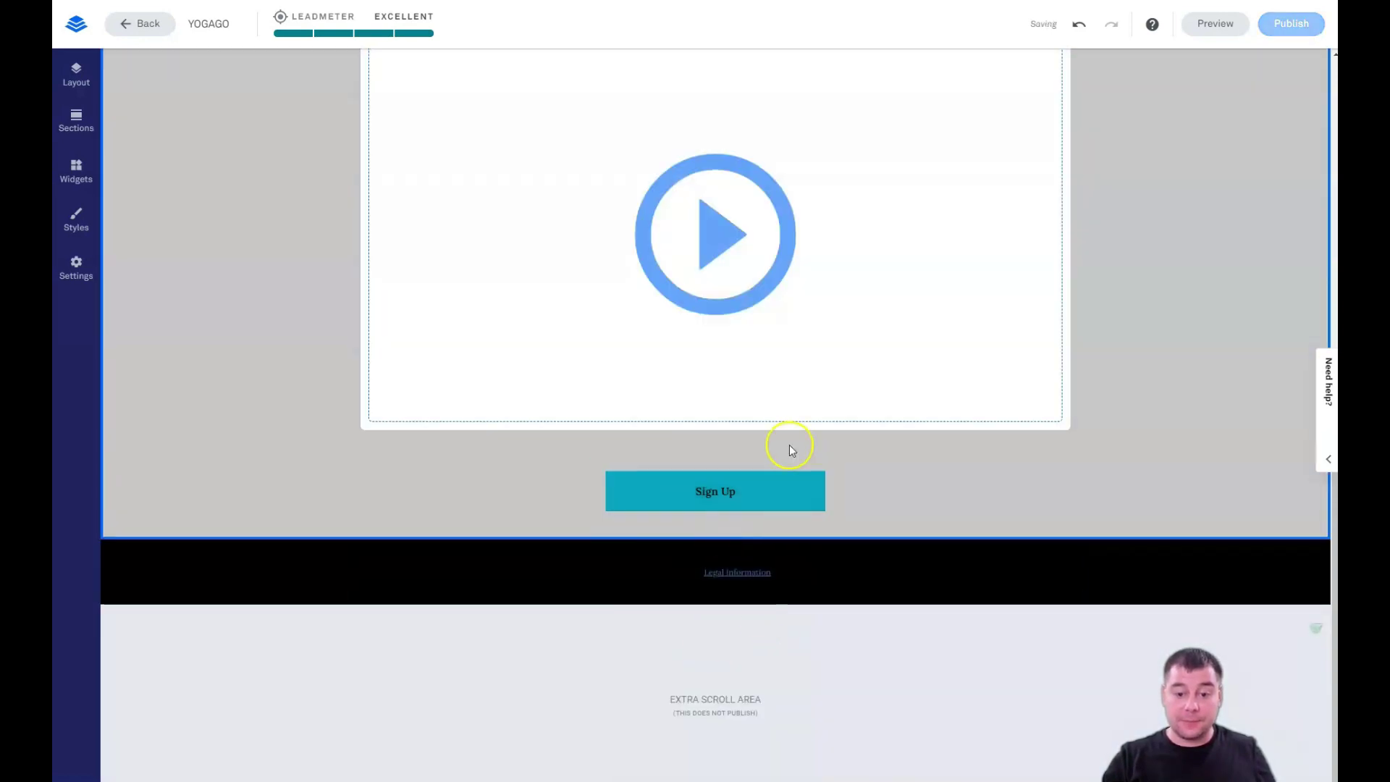
- Change the pop-up that the Sign Up button opens to My Leadbox 1
click(791, 457)
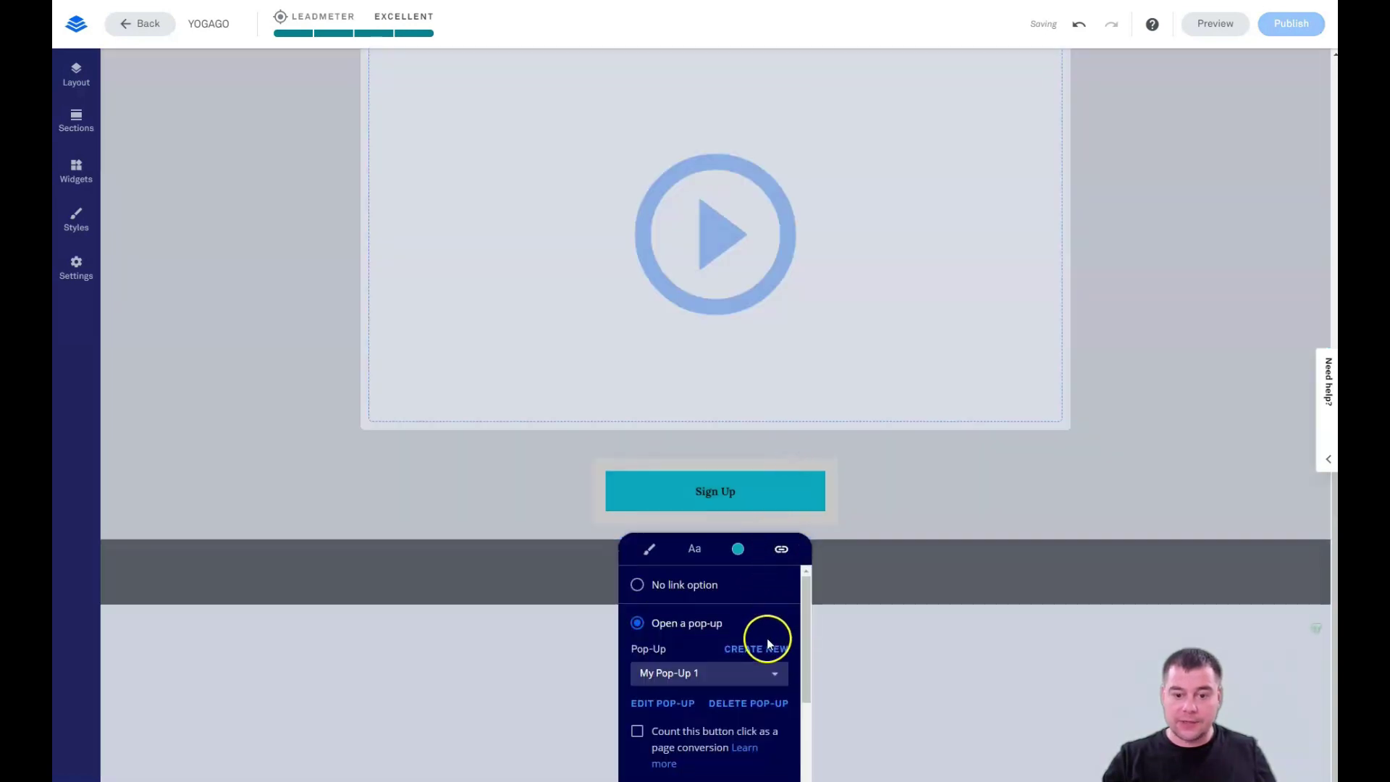
click(777, 675)
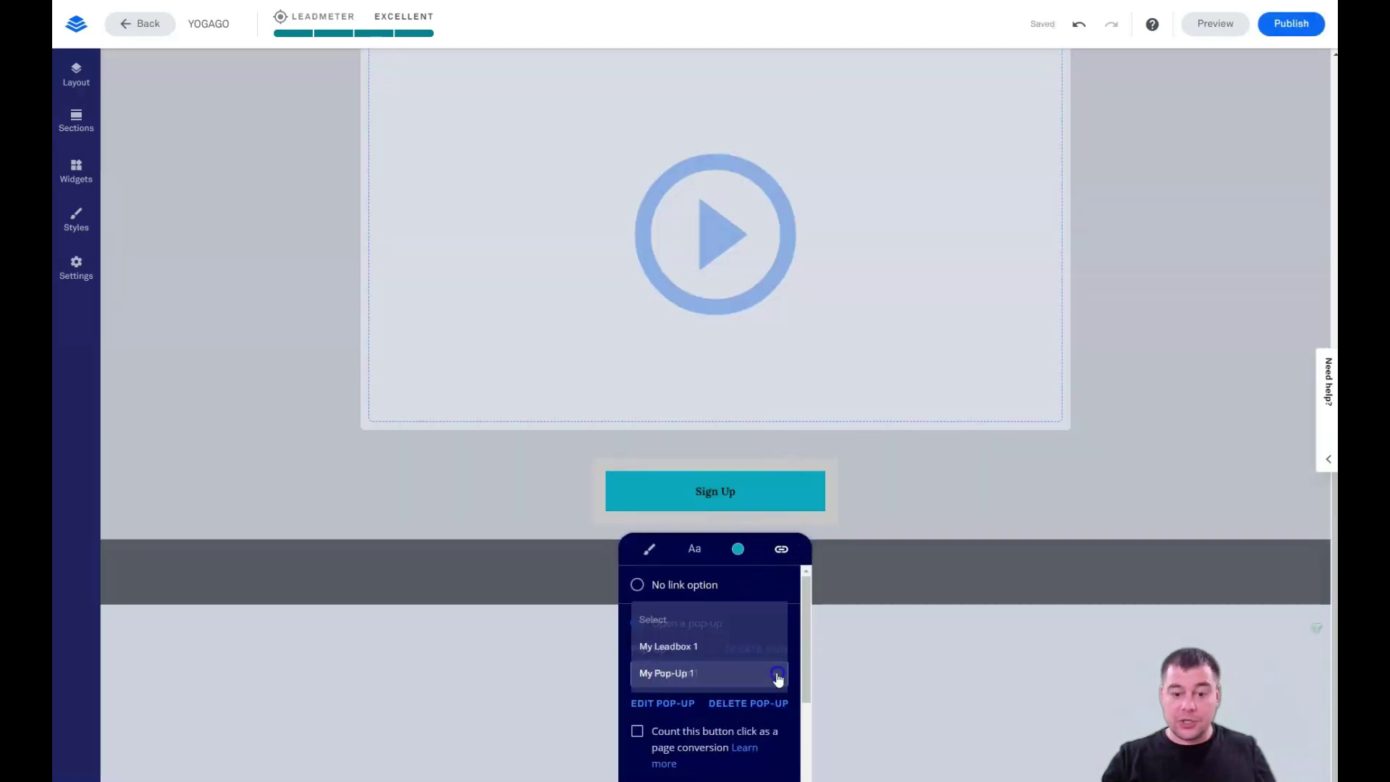
click(664, 648)
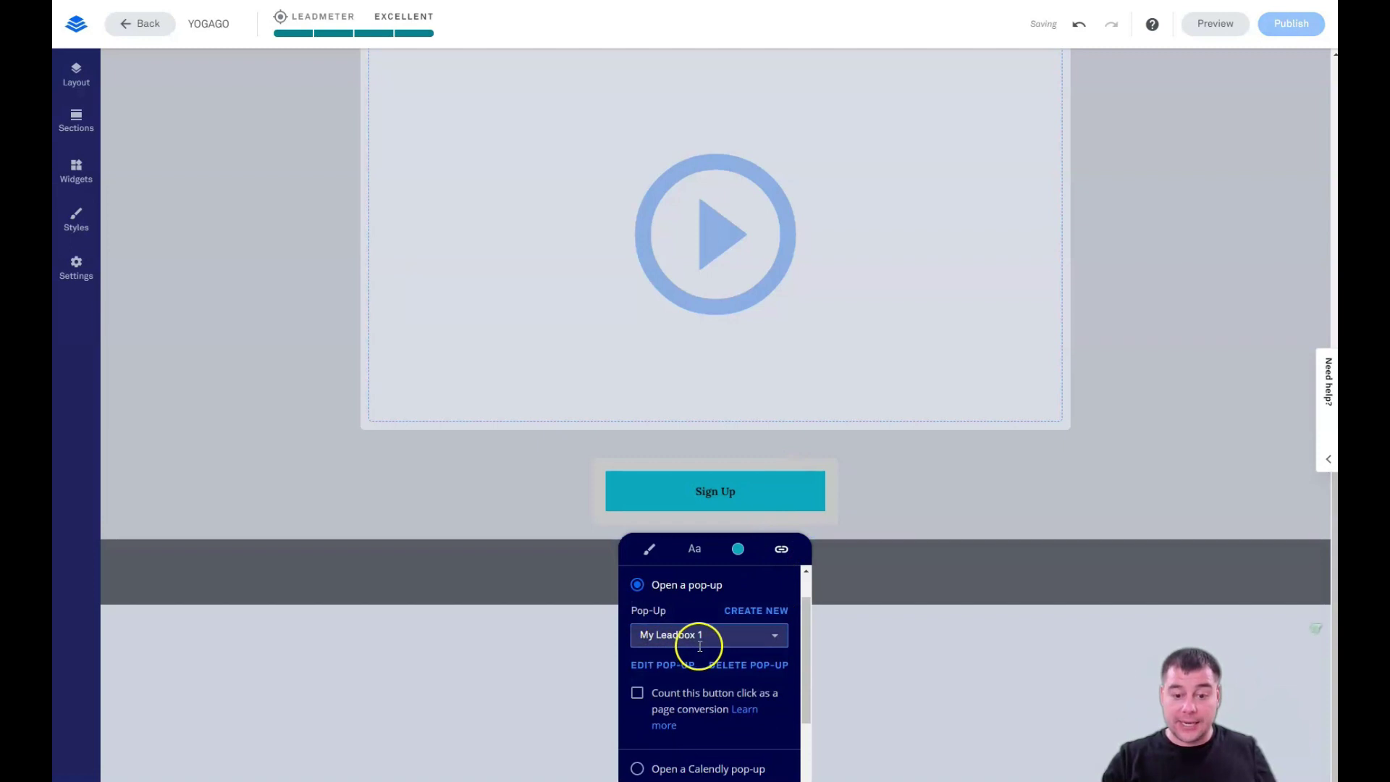
- Open the My Leadbox 1 pop-up for editing and bring up its email form's integration settings
click(661, 666)
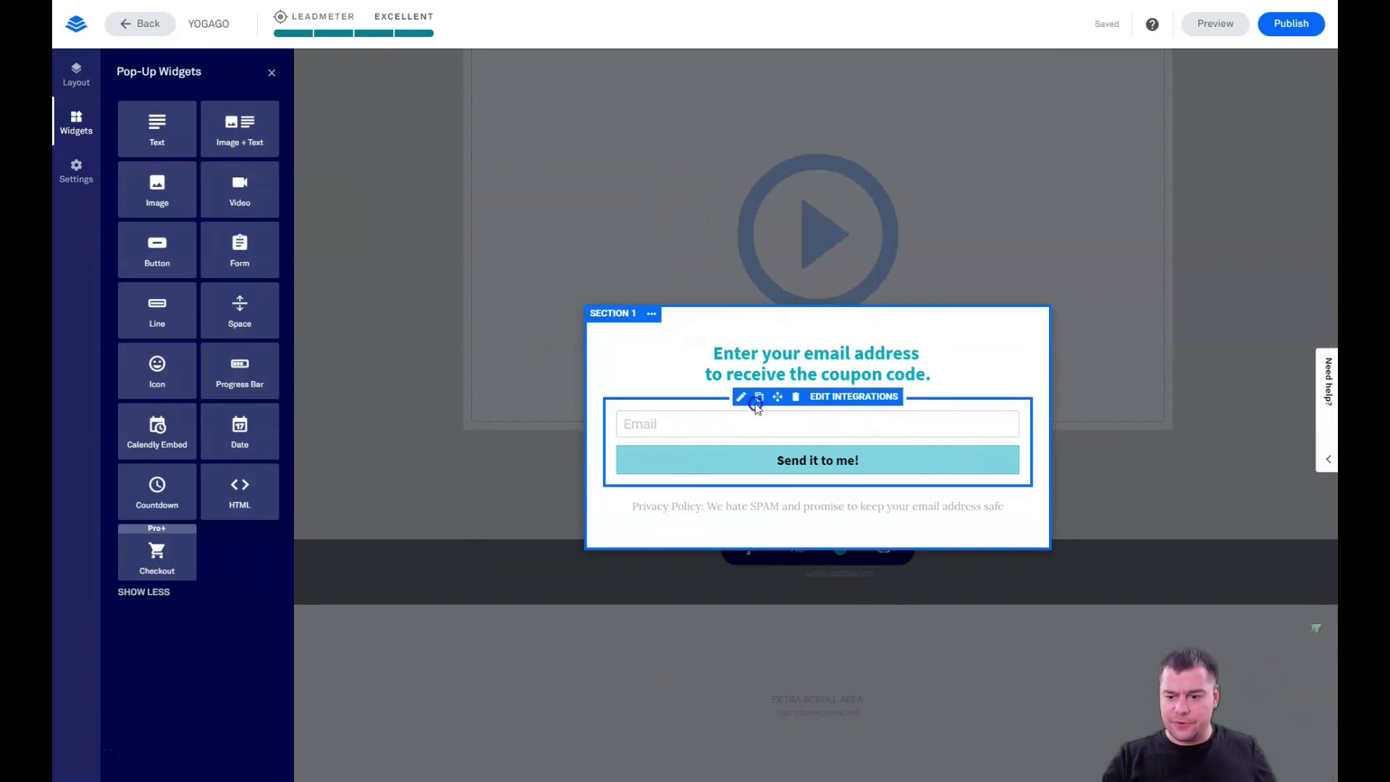
click(654, 326)
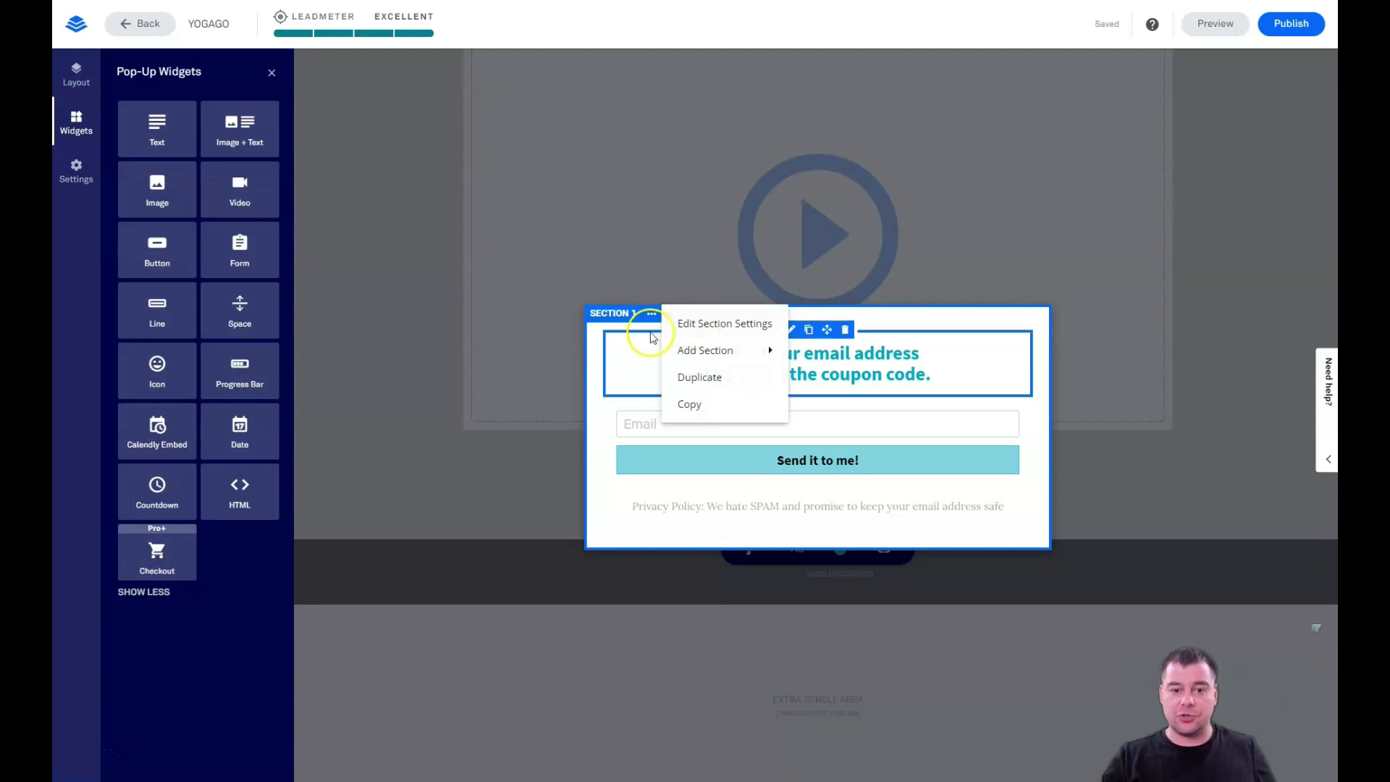
click(865, 410)
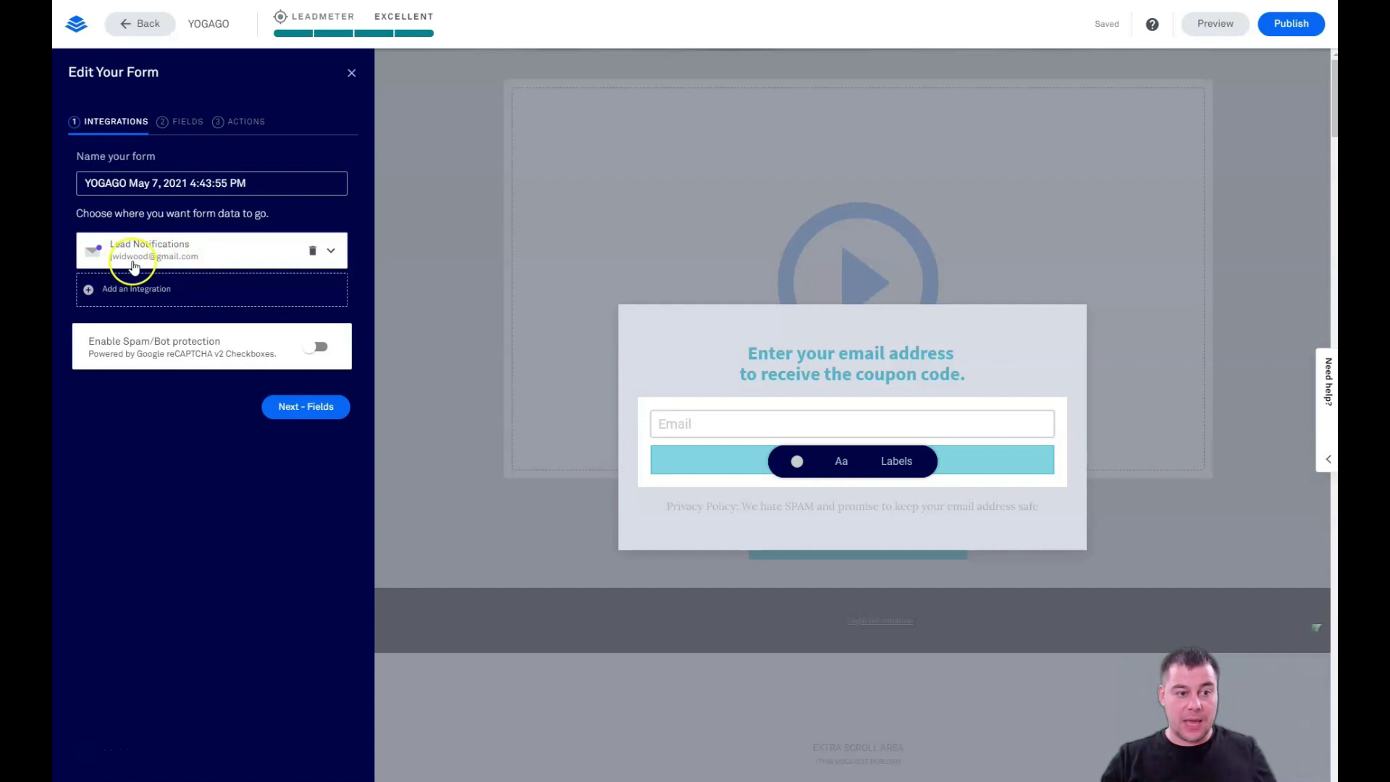
- Browse the additional services for the form's data, covering the native and Zapier-powered integrations, and return to the form settings
click(149, 289)
click(160, 400)
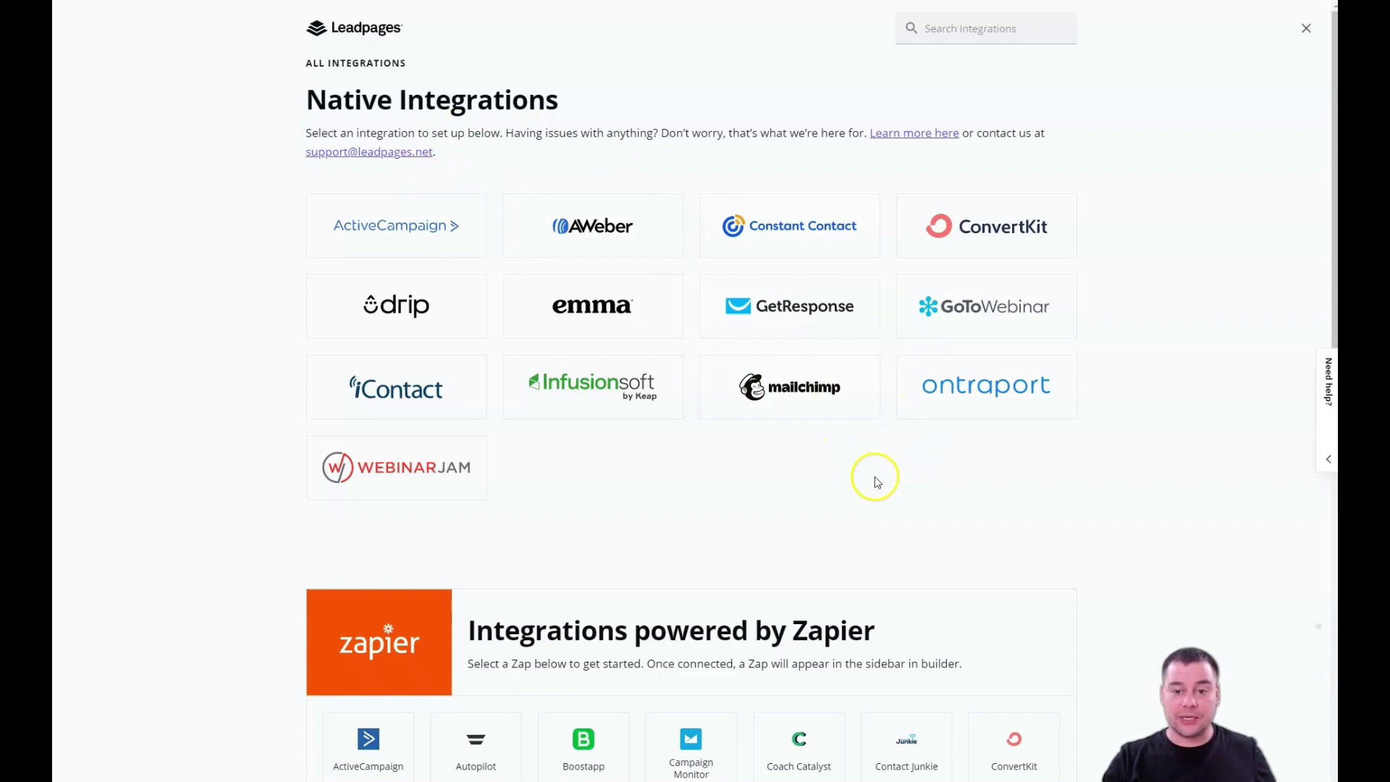
scroll(868, 463, down, 2)
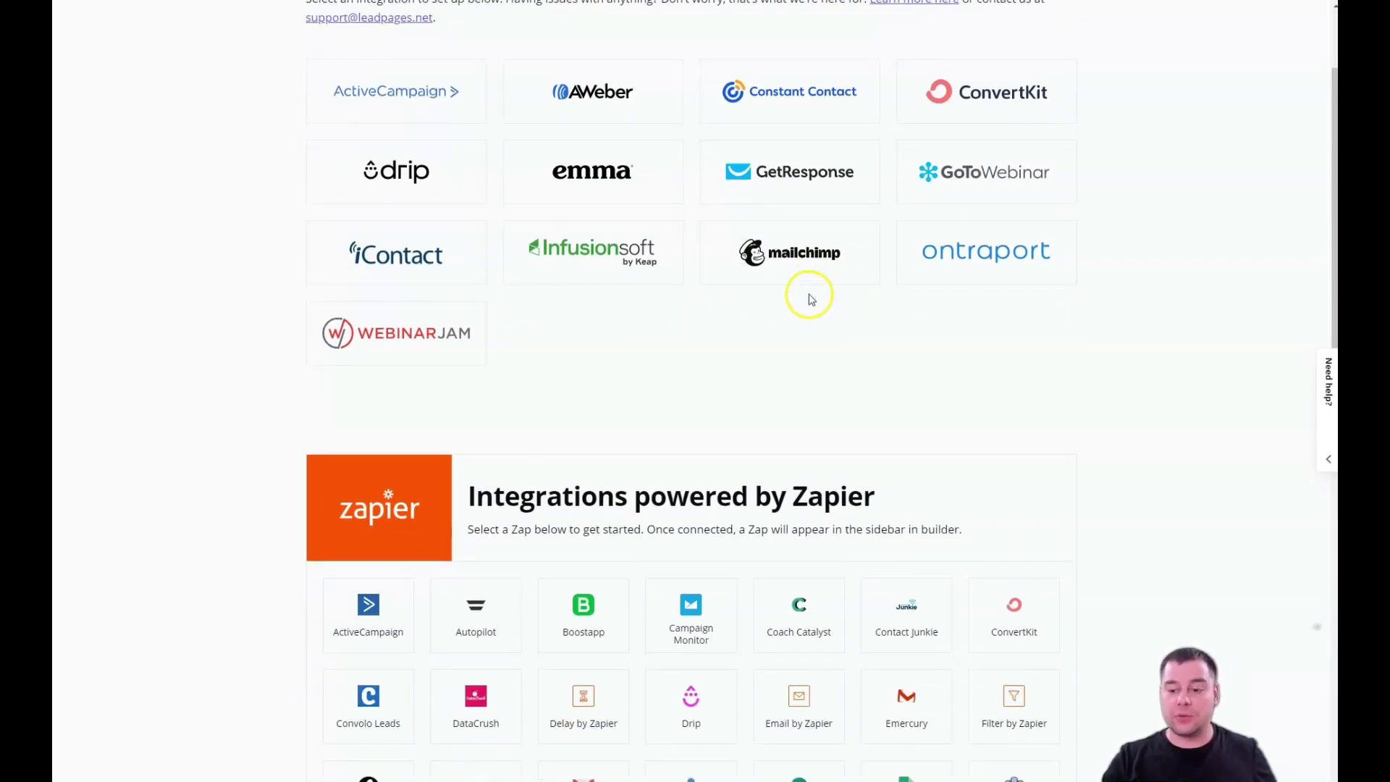
scroll(810, 302, down, 2)
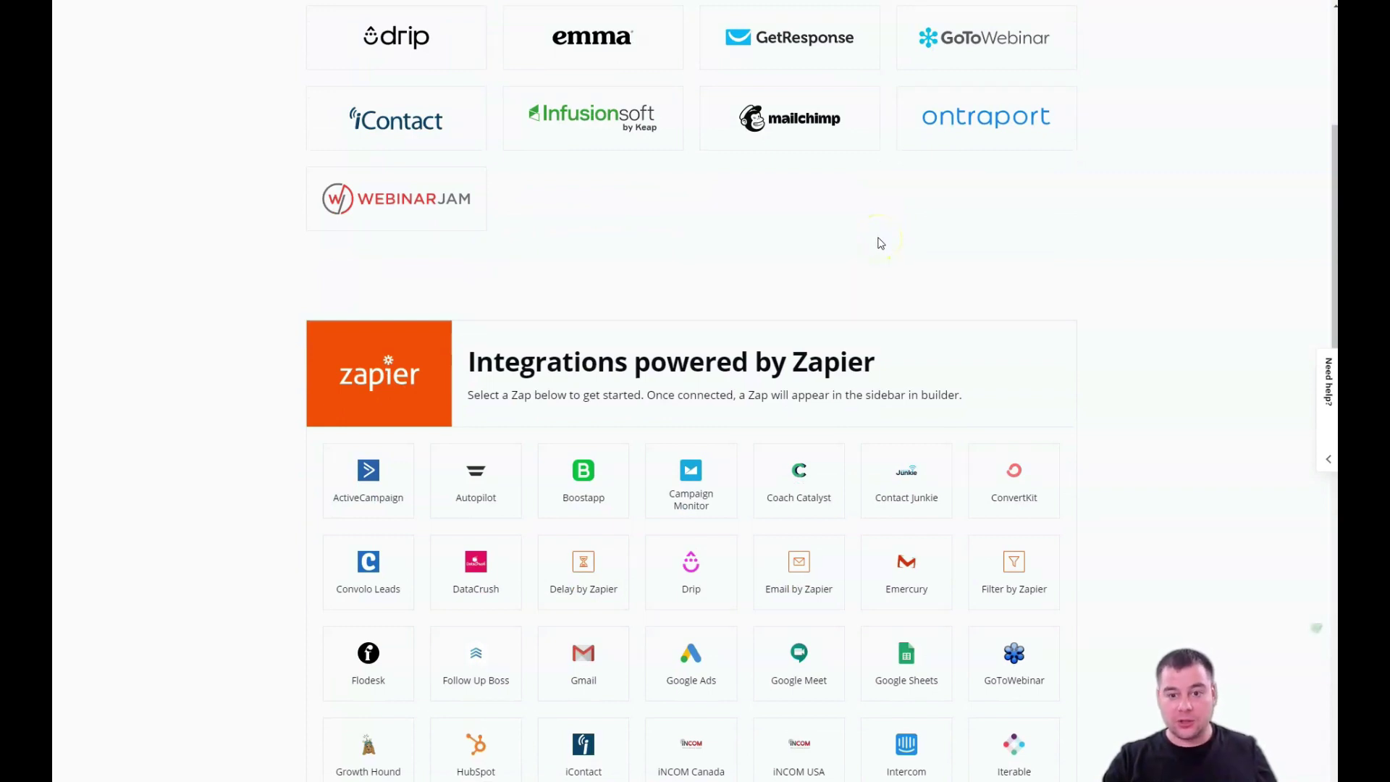
scroll(882, 249, down, 2)
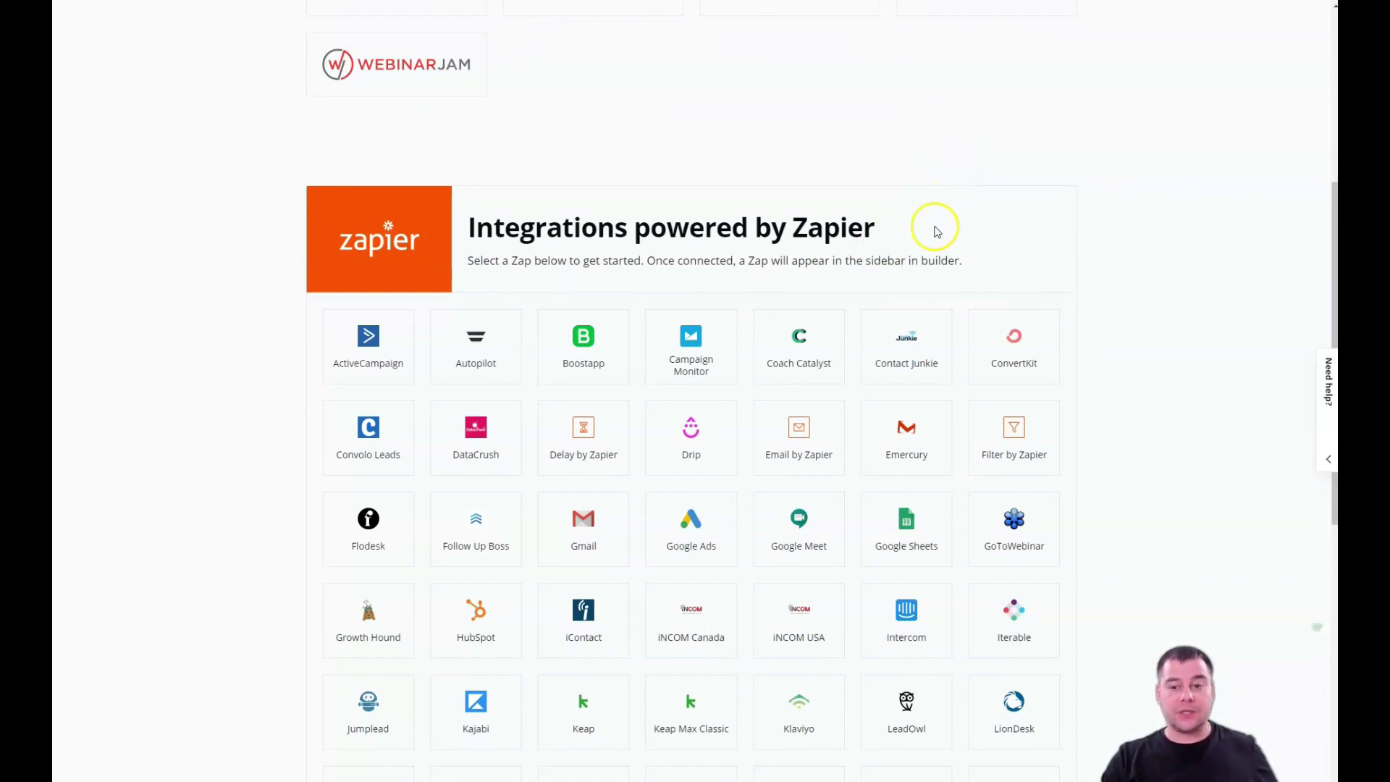
scroll(929, 166, up, 6)
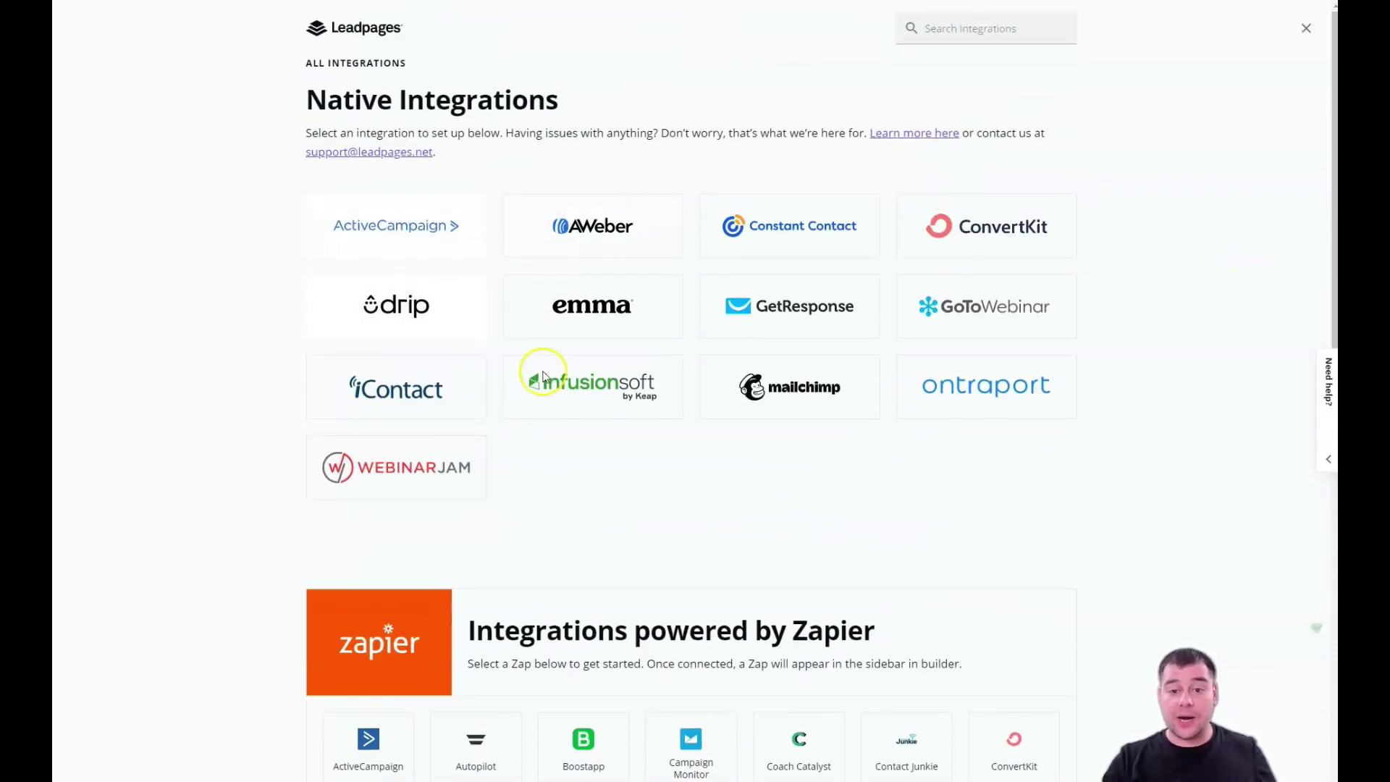
scroll(870, 323, down, 6)
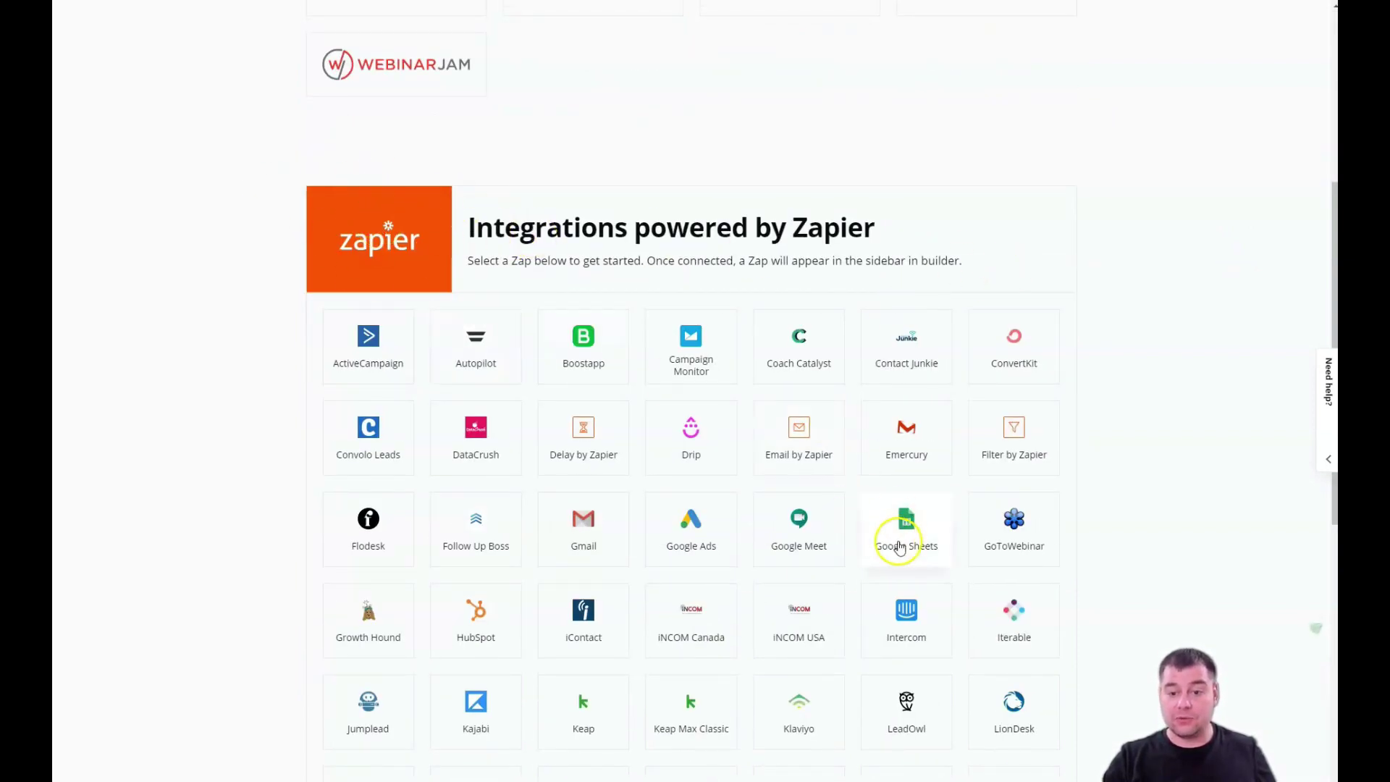
scroll(921, 550, down, 8)
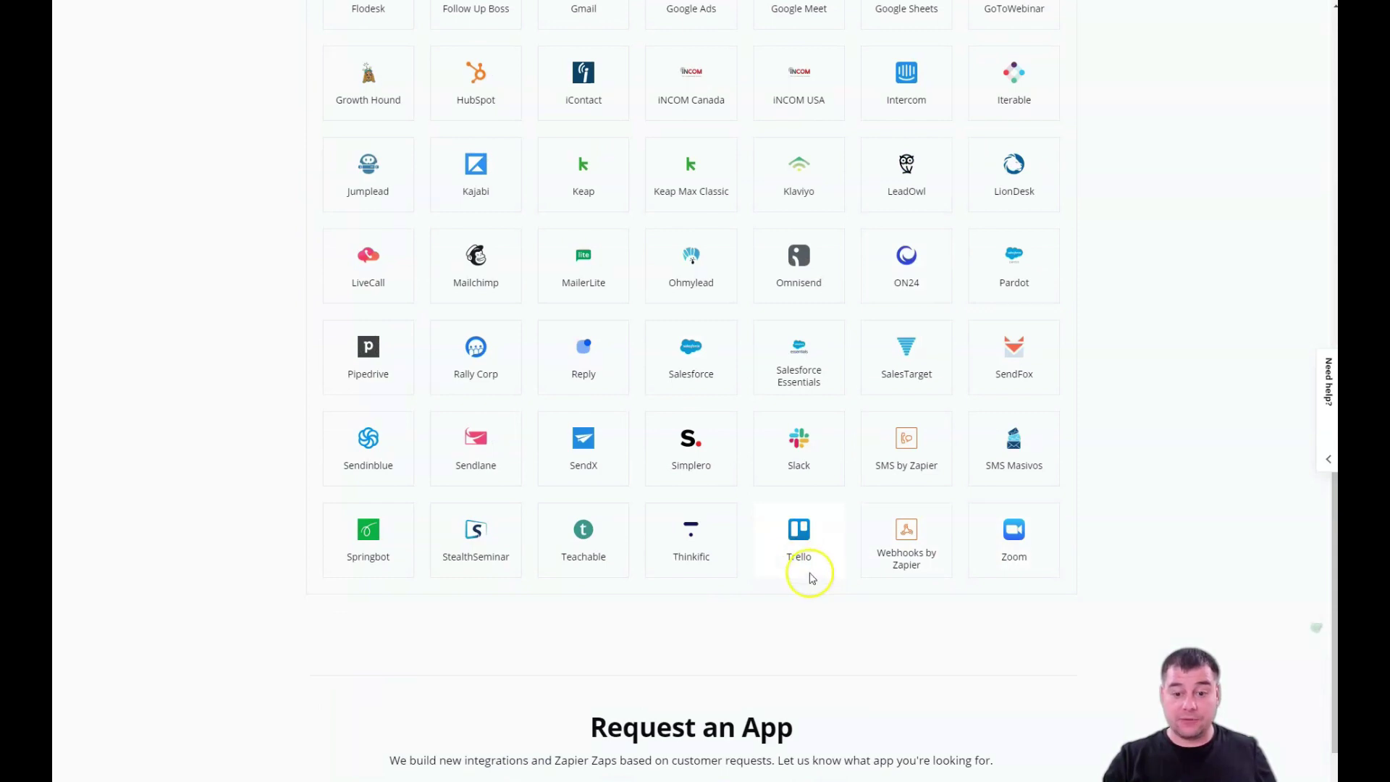
scroll(813, 478, up, 14)
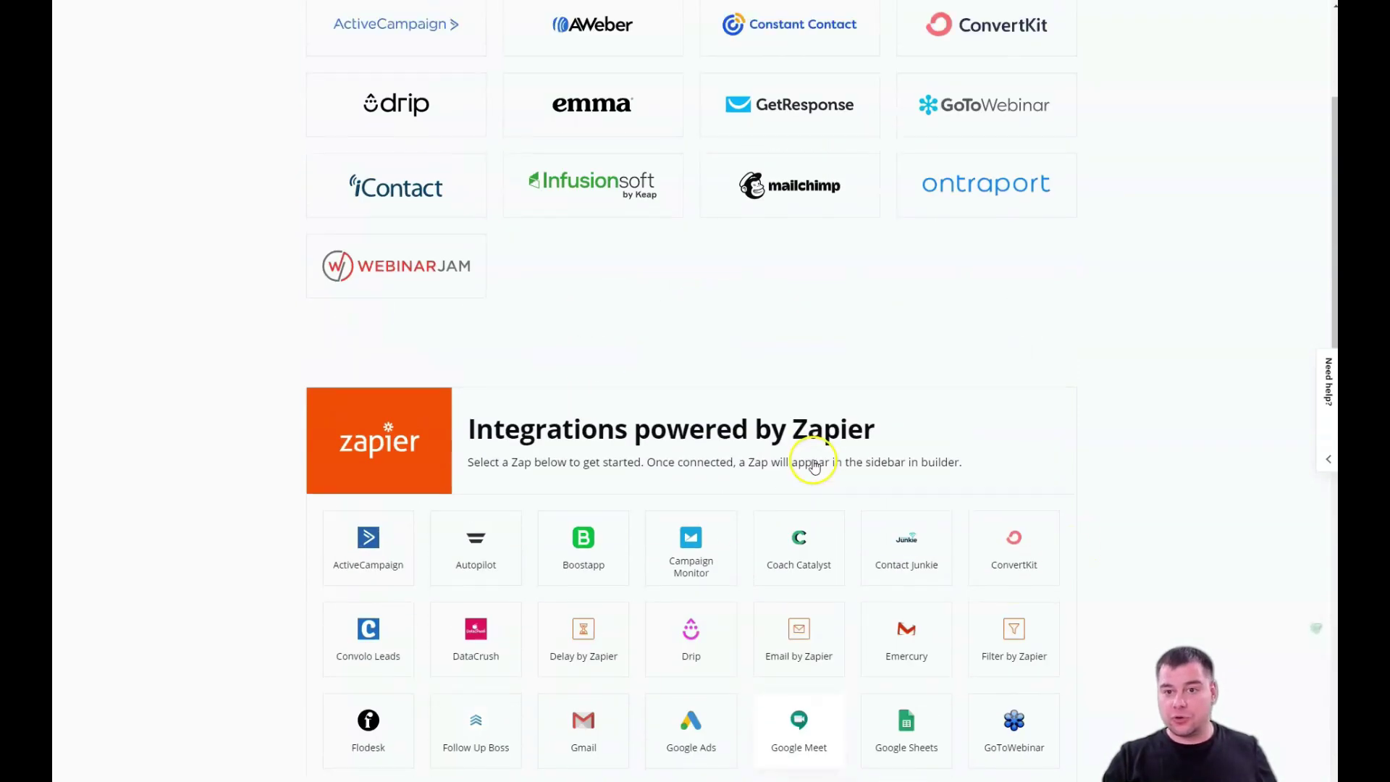
scroll(797, 456, down, 4)
scroll(760, 427, up, 4)
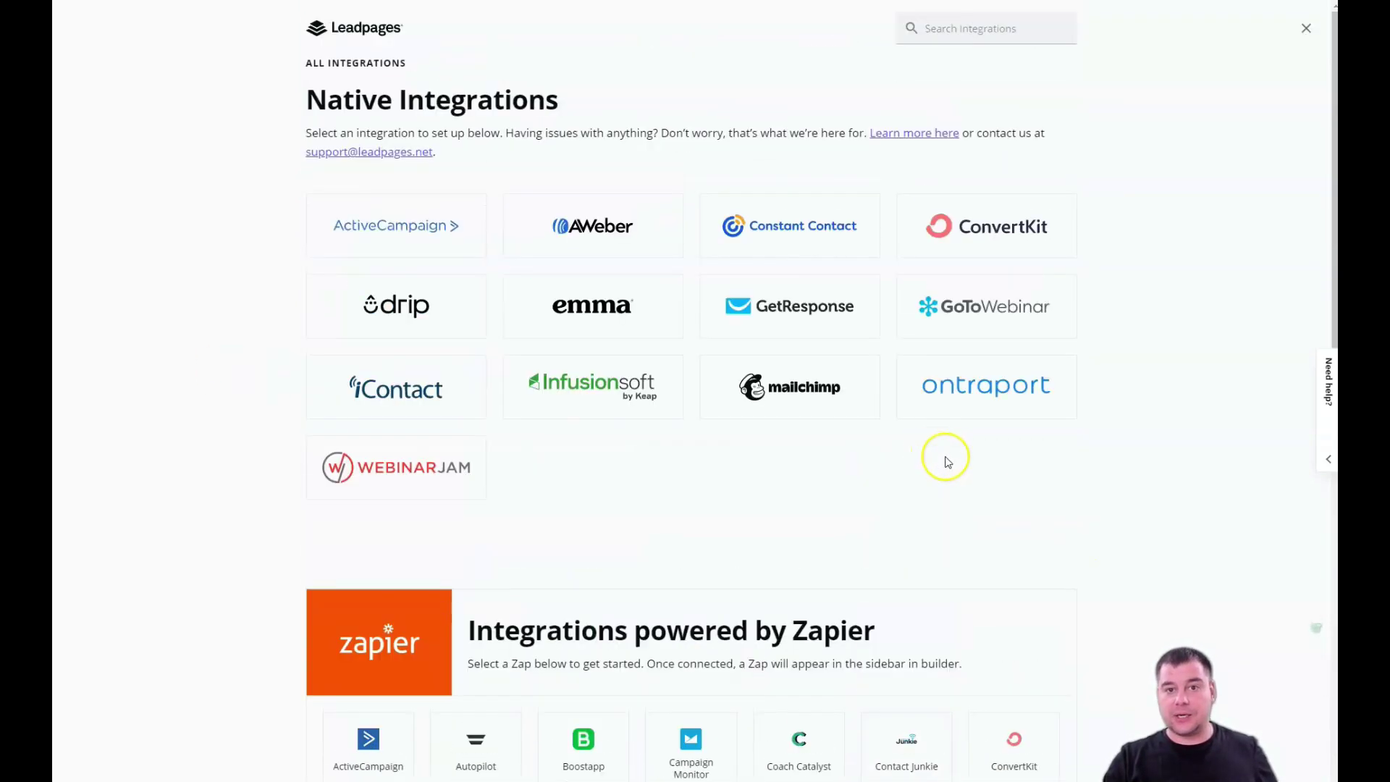
click(1305, 29)
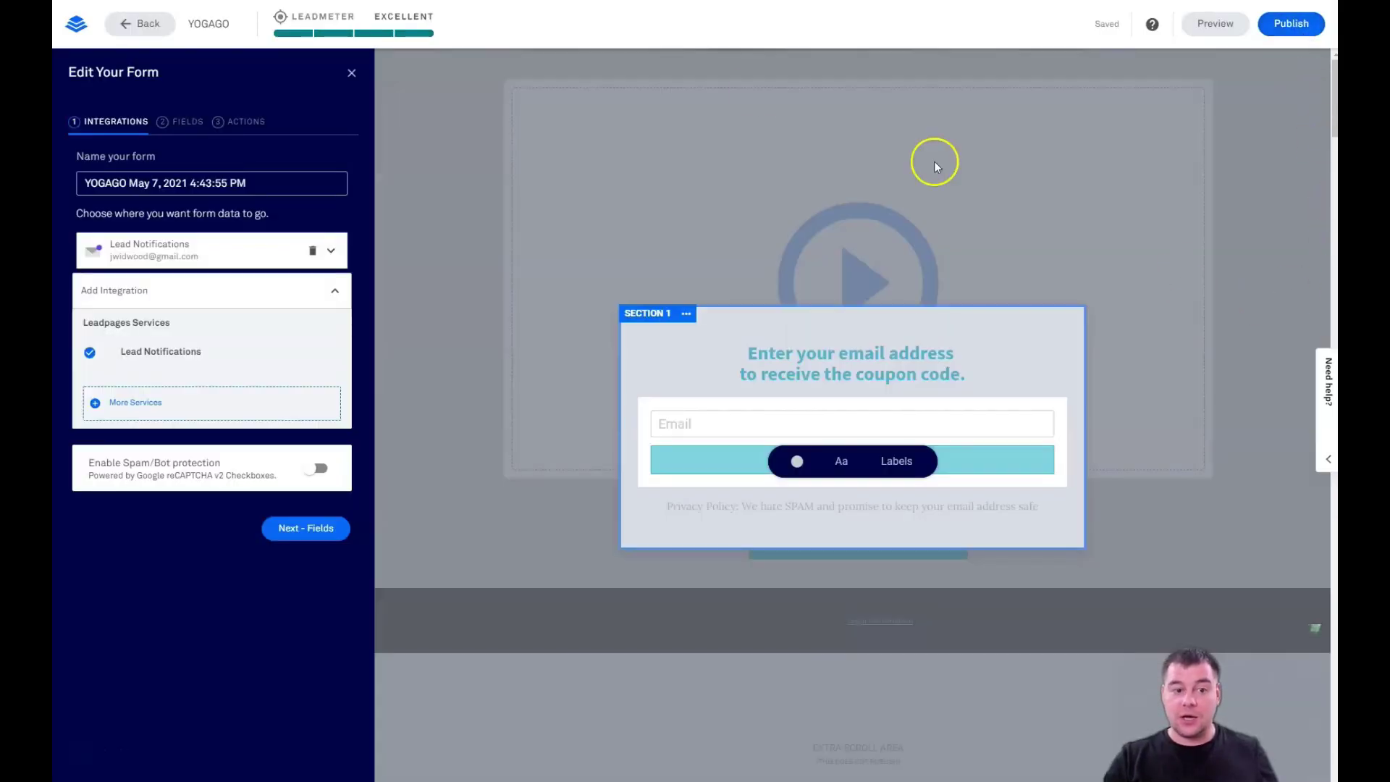
- Add a First Name field to the pop-up form and place it above the Email field
click(181, 122)
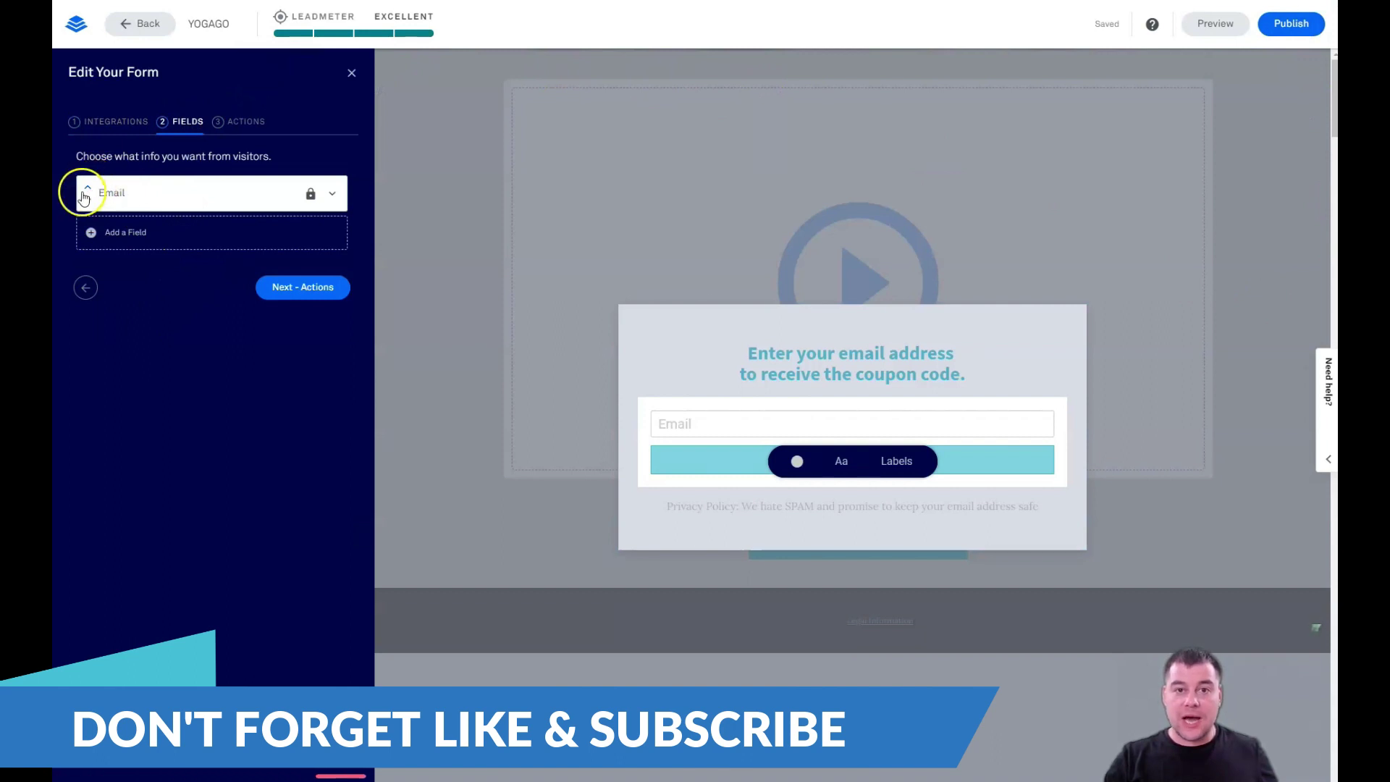
click(111, 233)
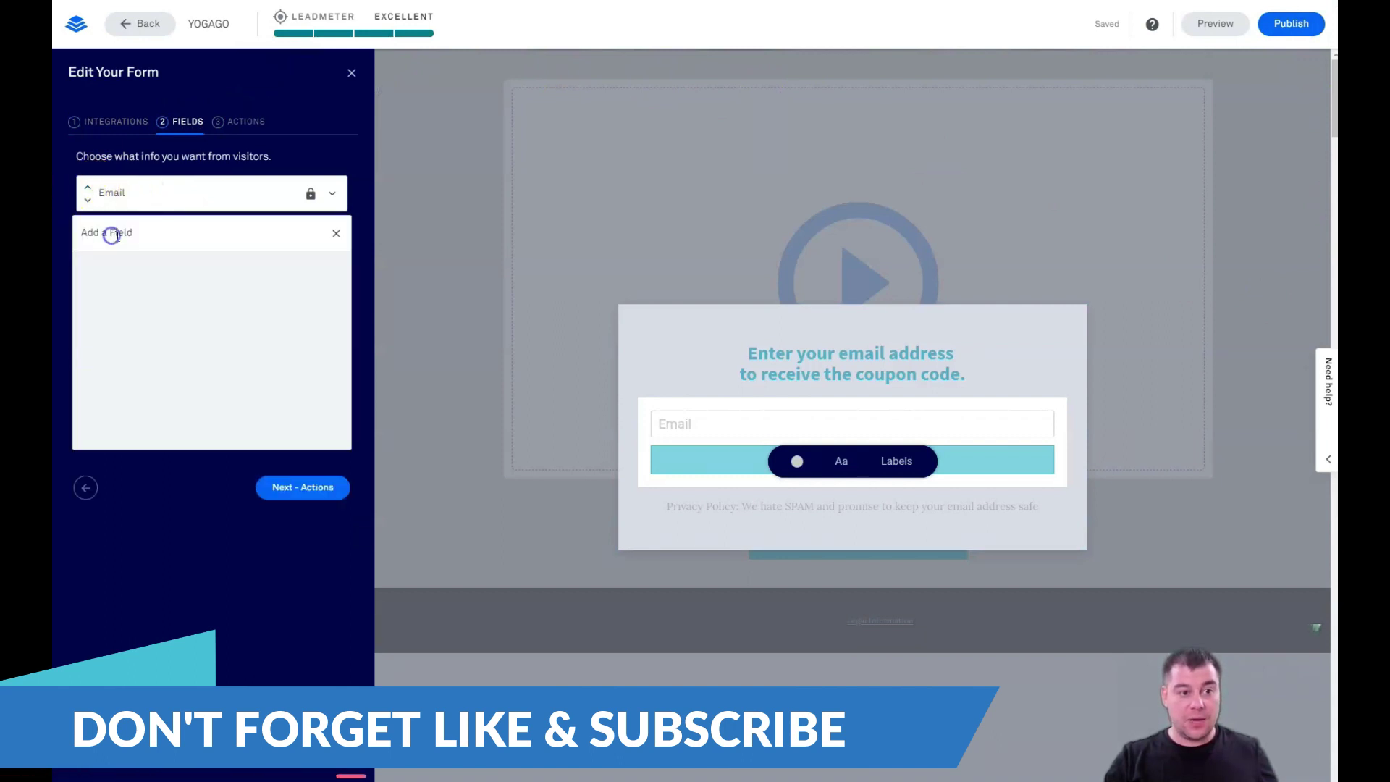
click(247, 308)
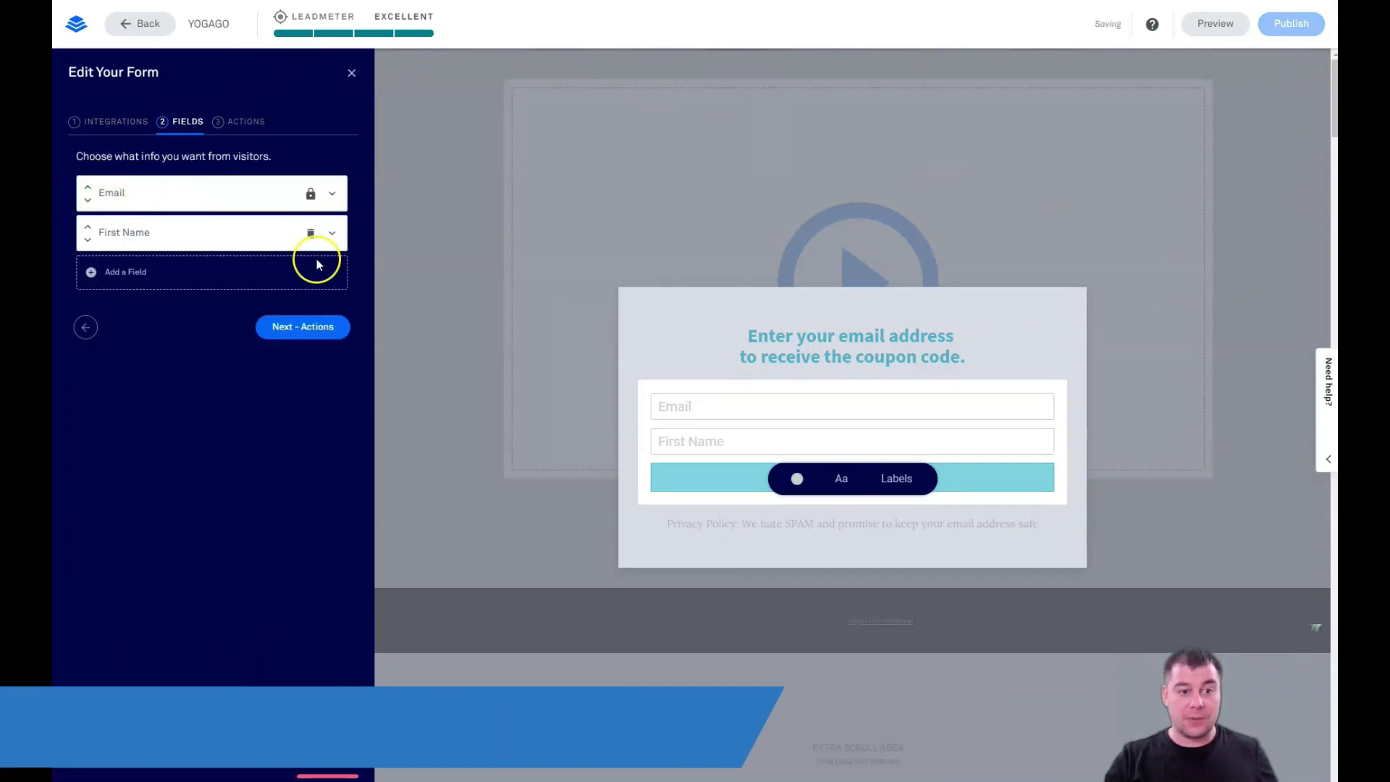
click(88, 227)
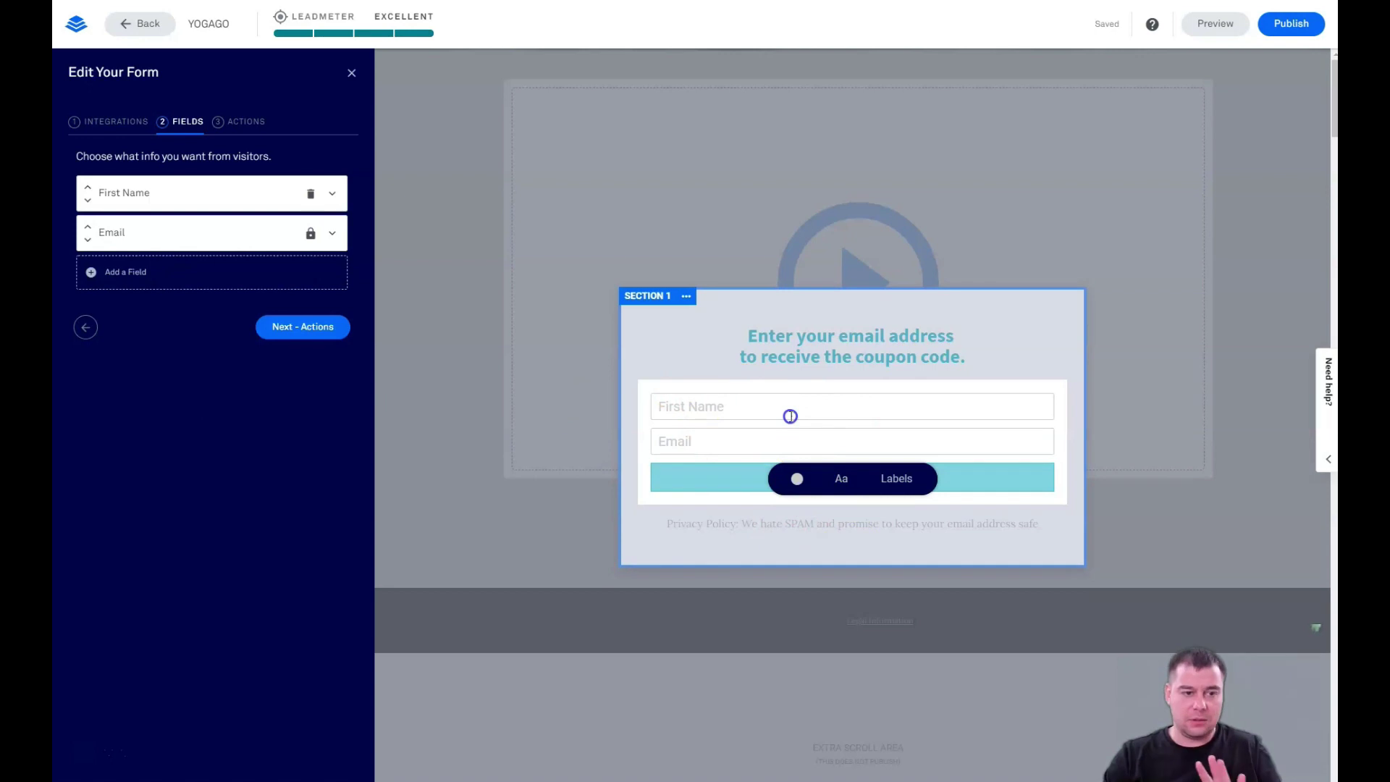
- Check the form's post-submission actions, save and close the form, and exit the pop-up editor
click(232, 129)
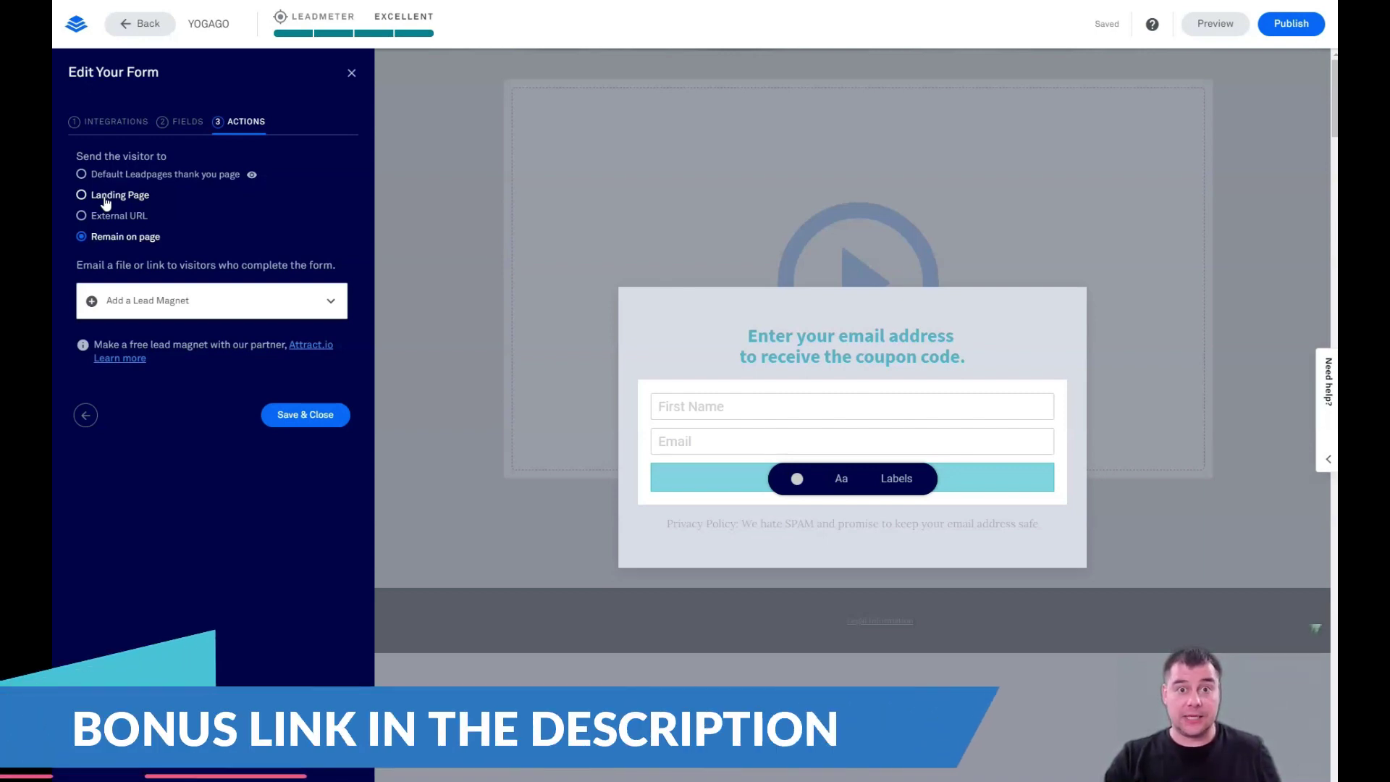
click(172, 344)
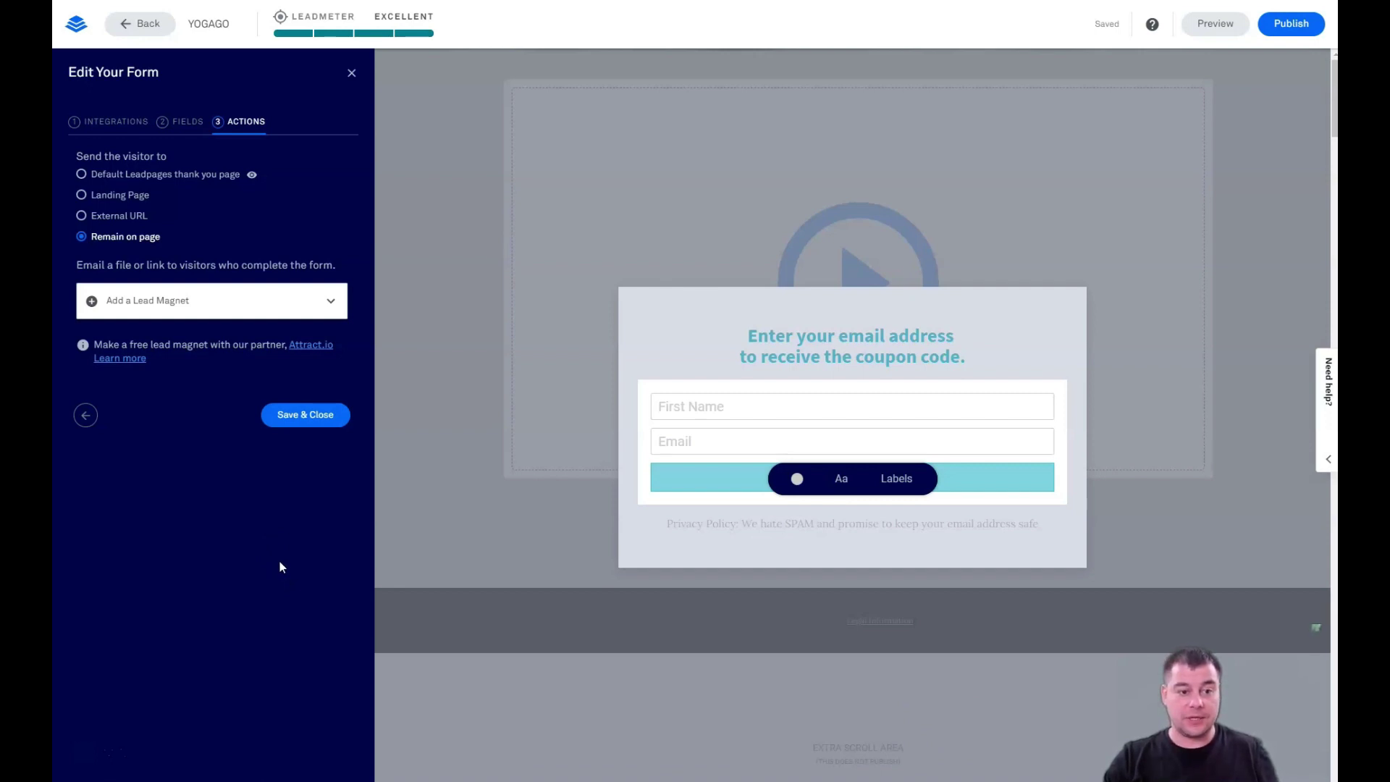
click(297, 426)
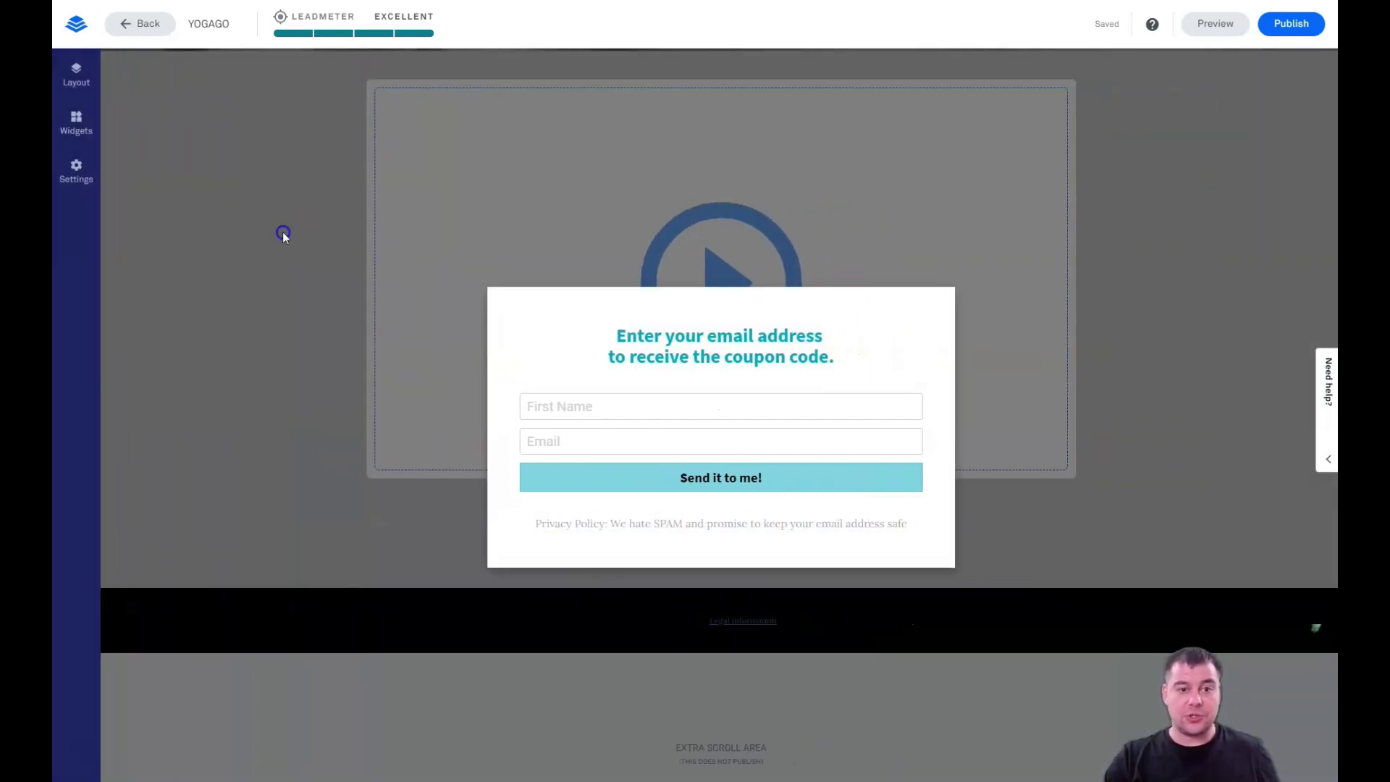
click(283, 232)
scroll(906, 614, up, 5)
scroll(910, 617, up, 3)
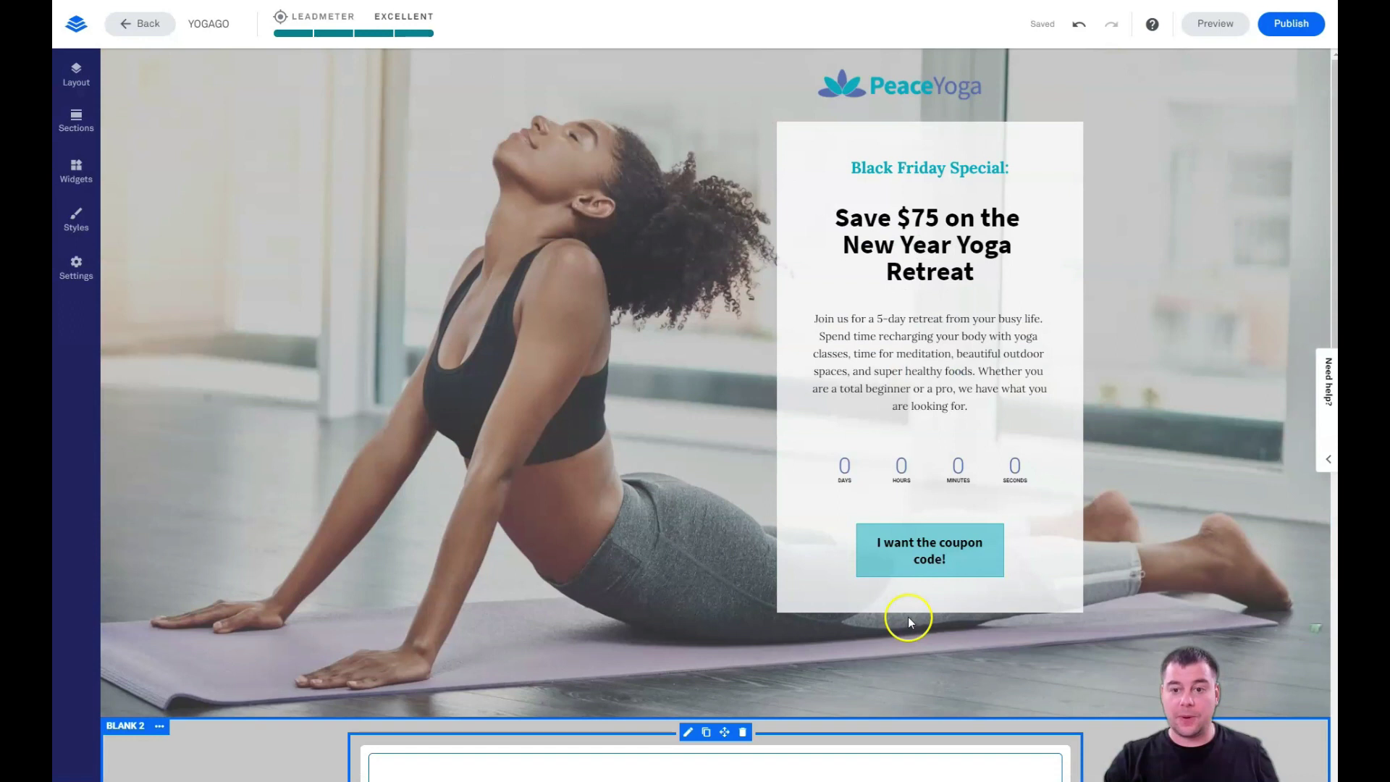
scroll(910, 617, down, 10)
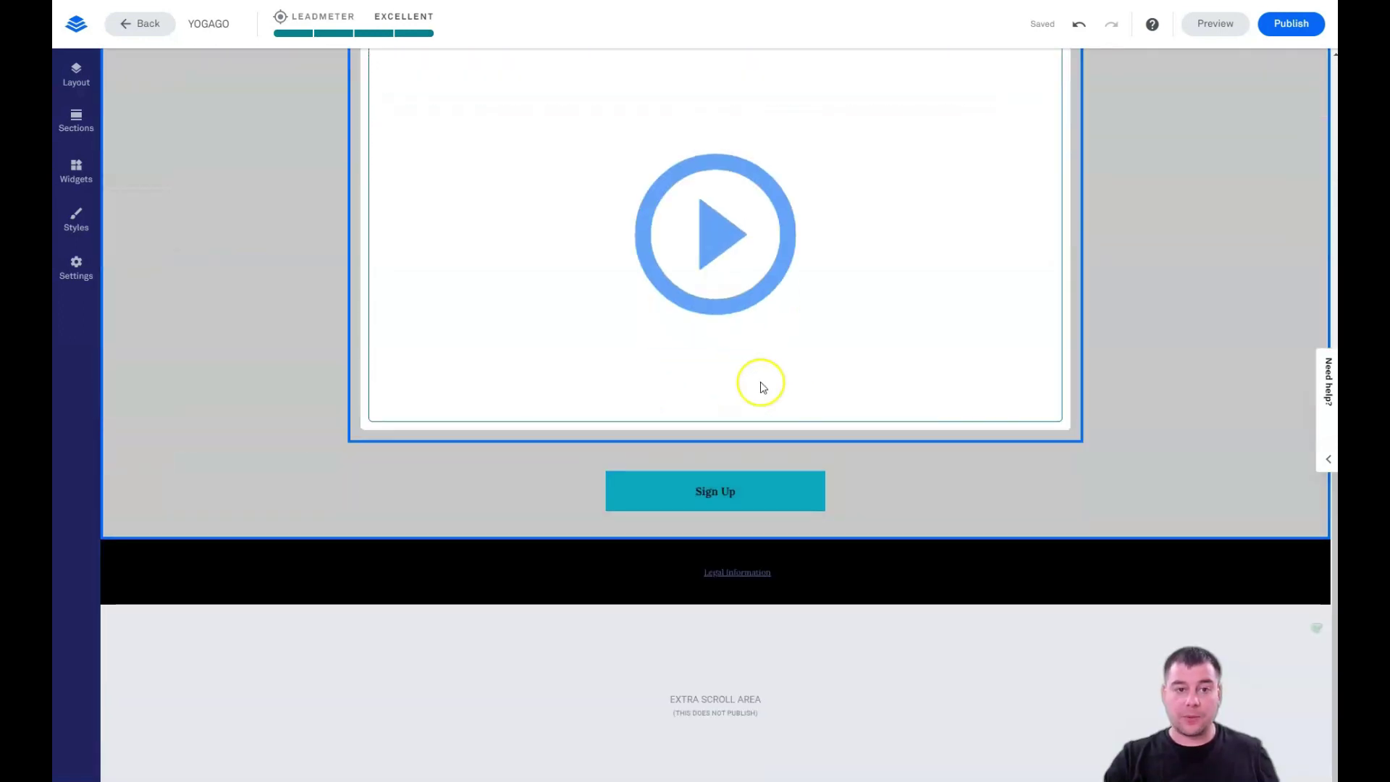
scroll(788, 456, up, 10)
scroll(788, 460, up, 1)
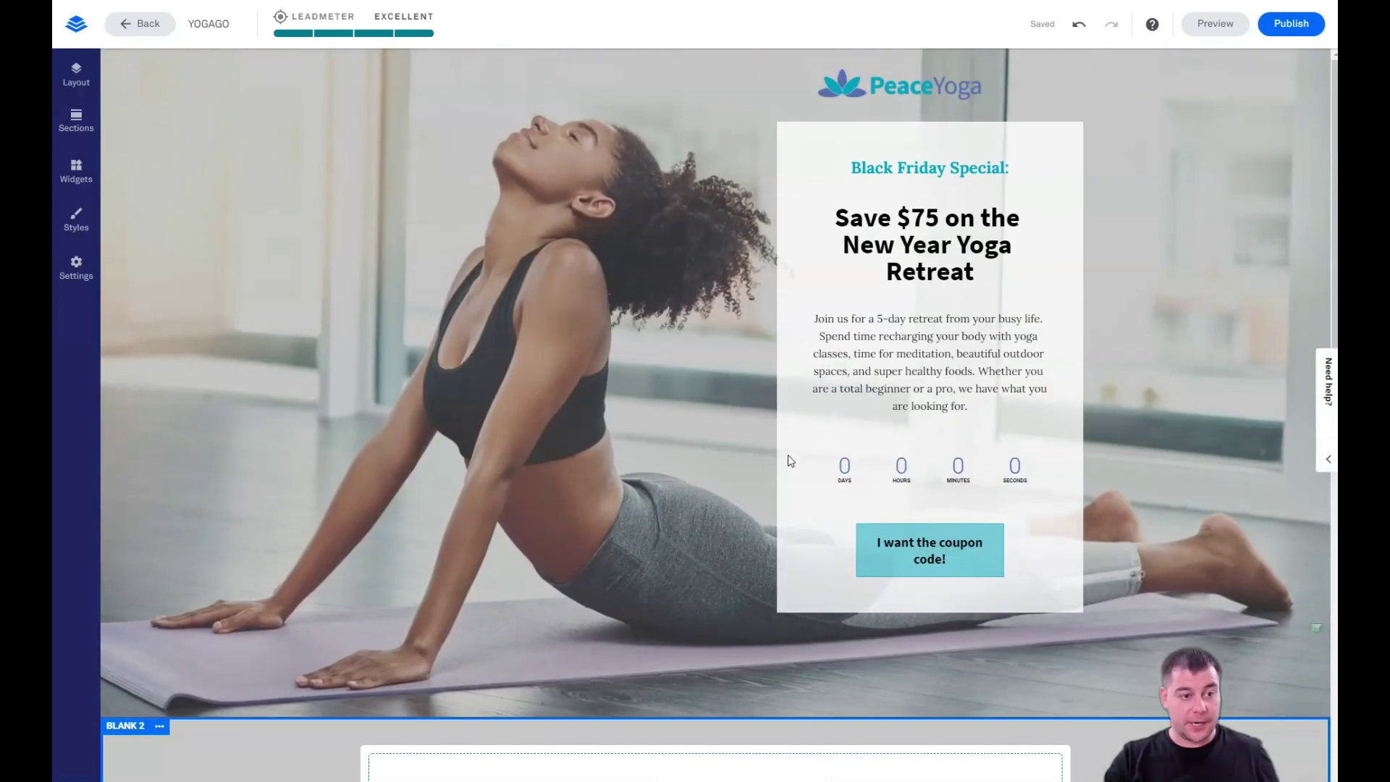
- Open the page settings and examine the SEO, Social and Analytics options
click(75, 265)
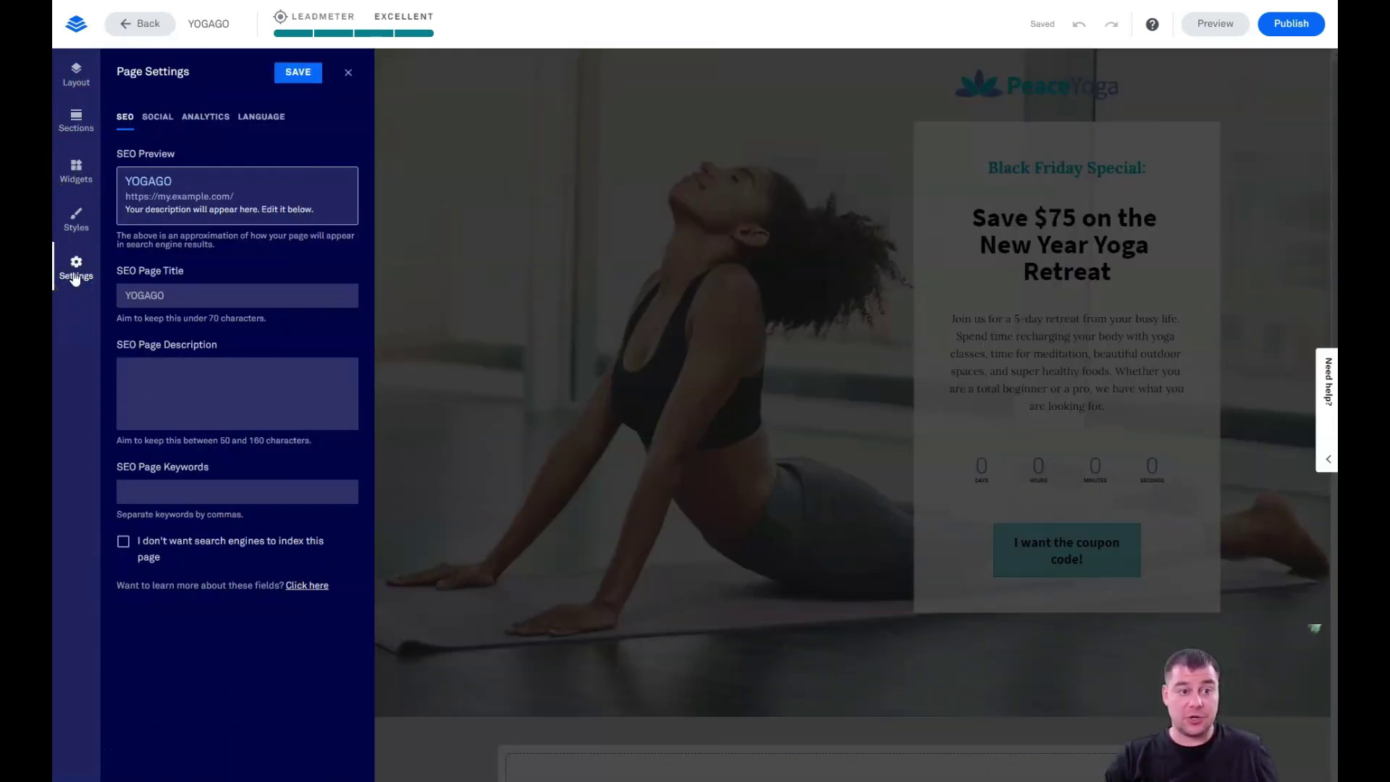
click(123, 125)
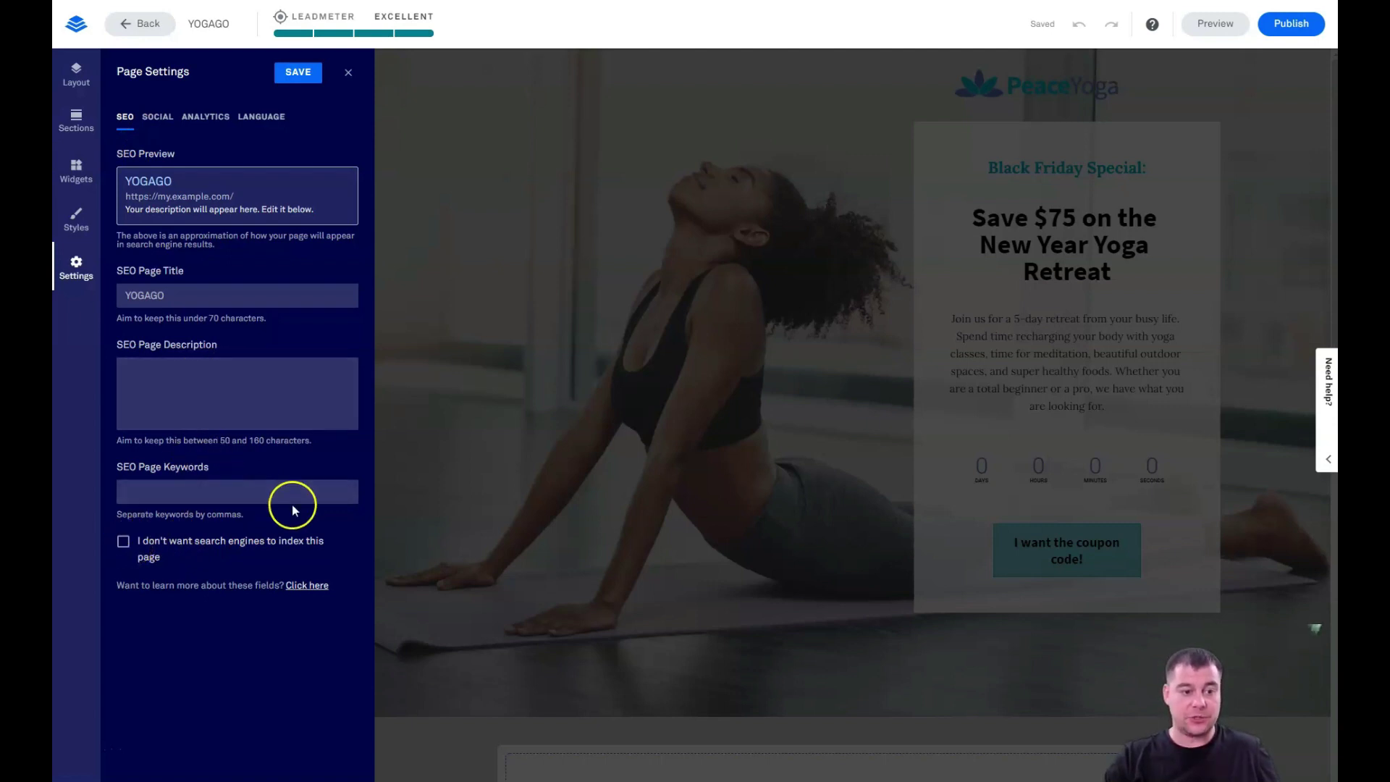
click(156, 117)
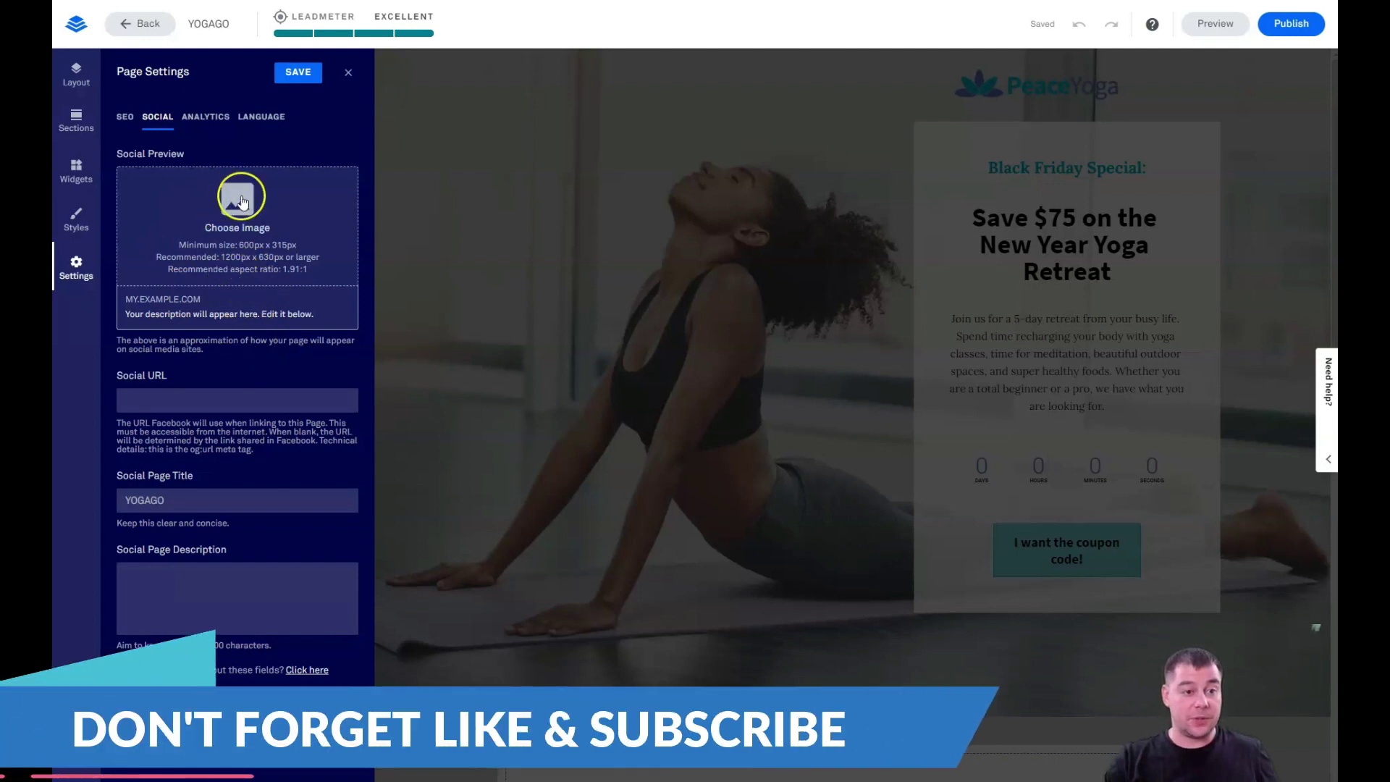
click(202, 124)
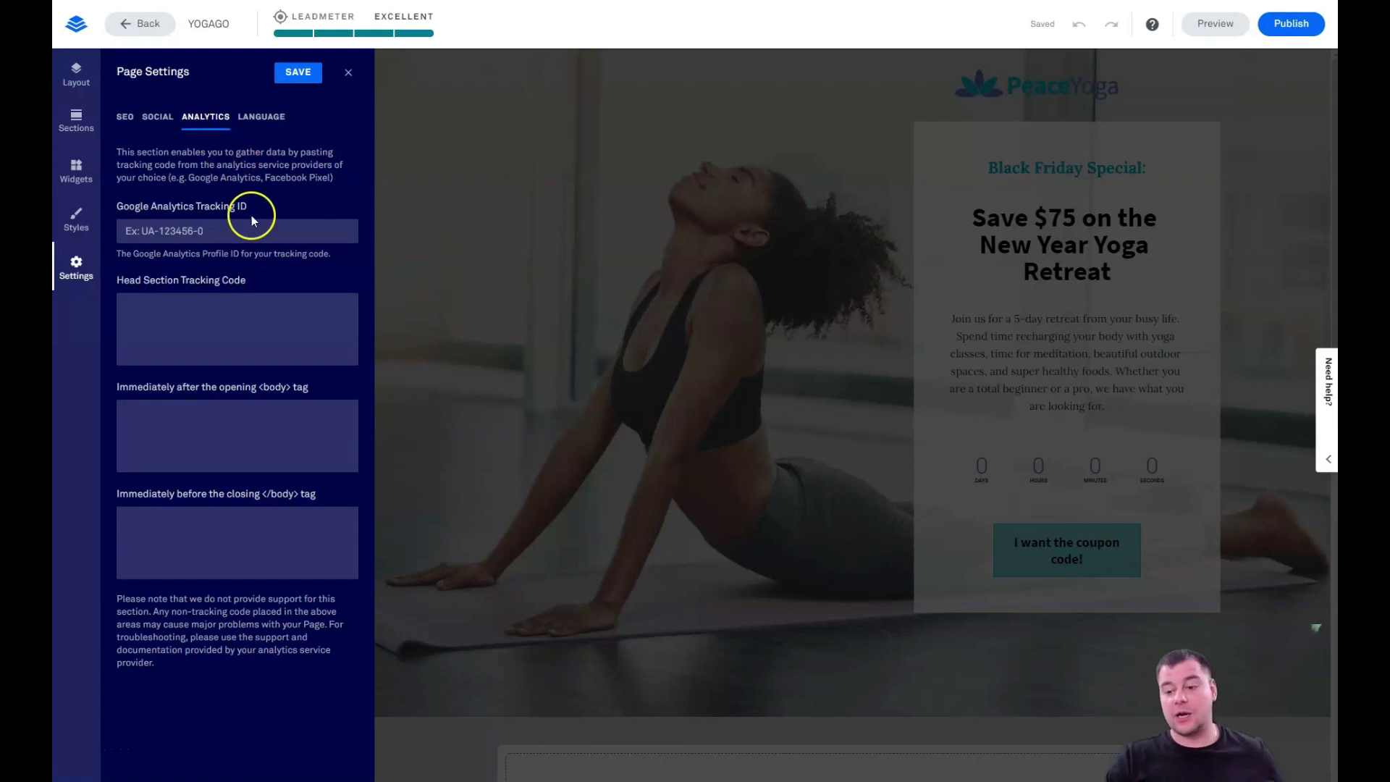
- Check the display language options in the page settings, keep English (Default), and save and close the settings
click(262, 117)
click(338, 262)
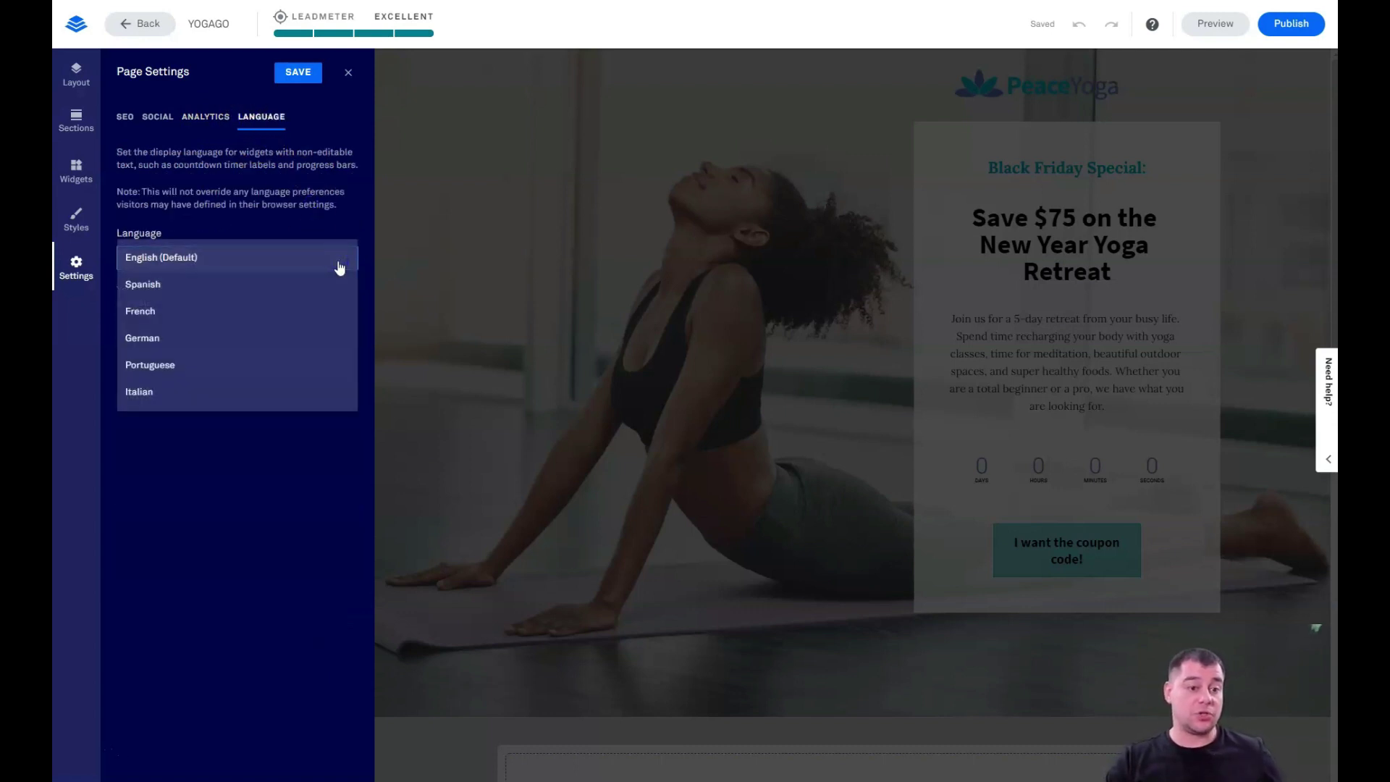
click(338, 267)
click(348, 73)
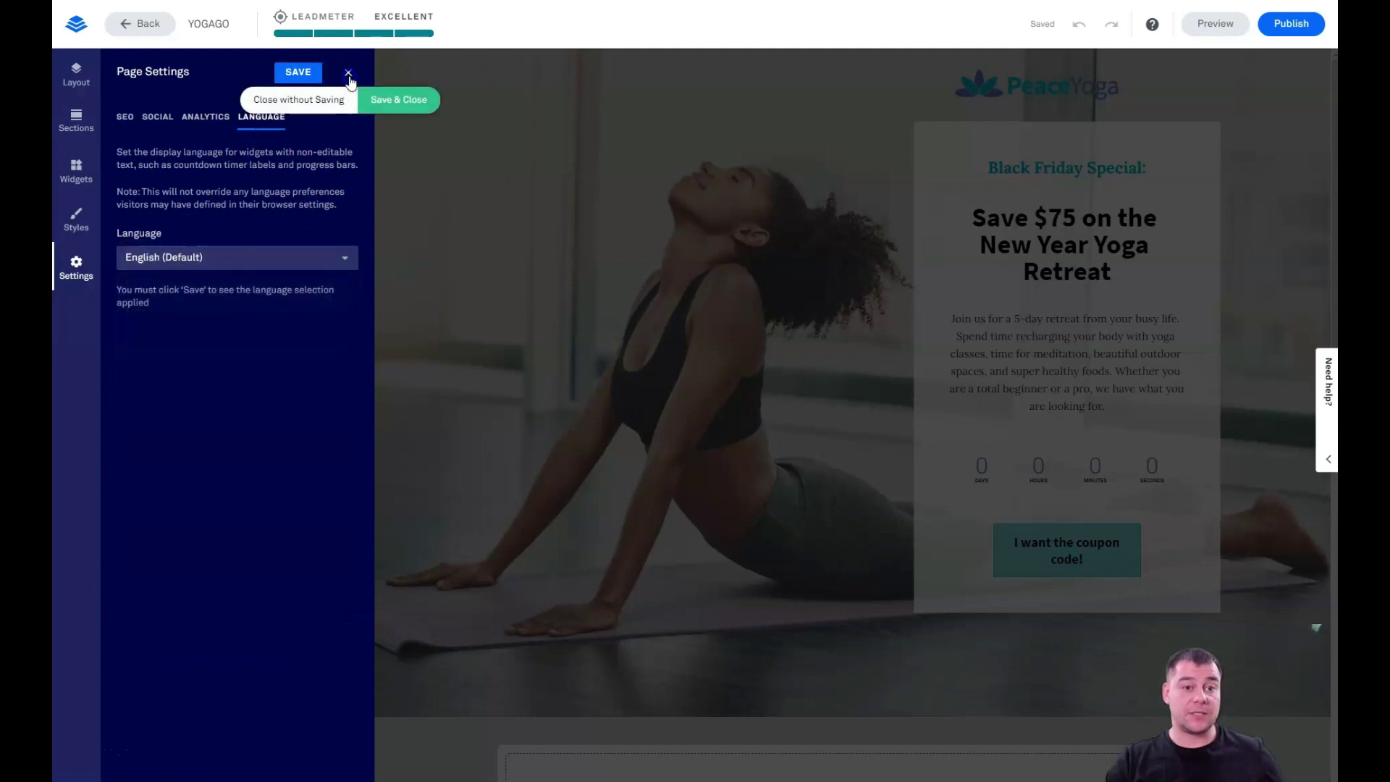
click(395, 102)
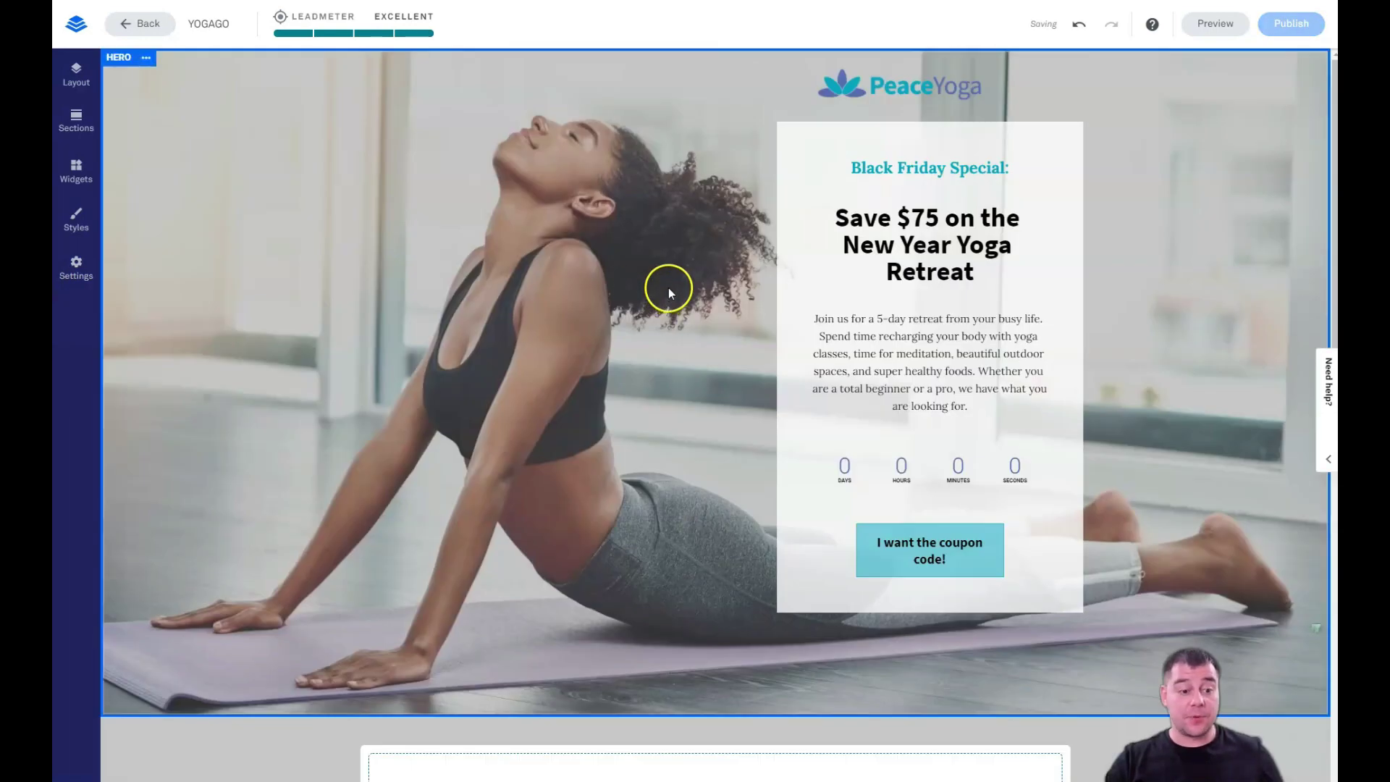
scroll(637, 422, down, 9)
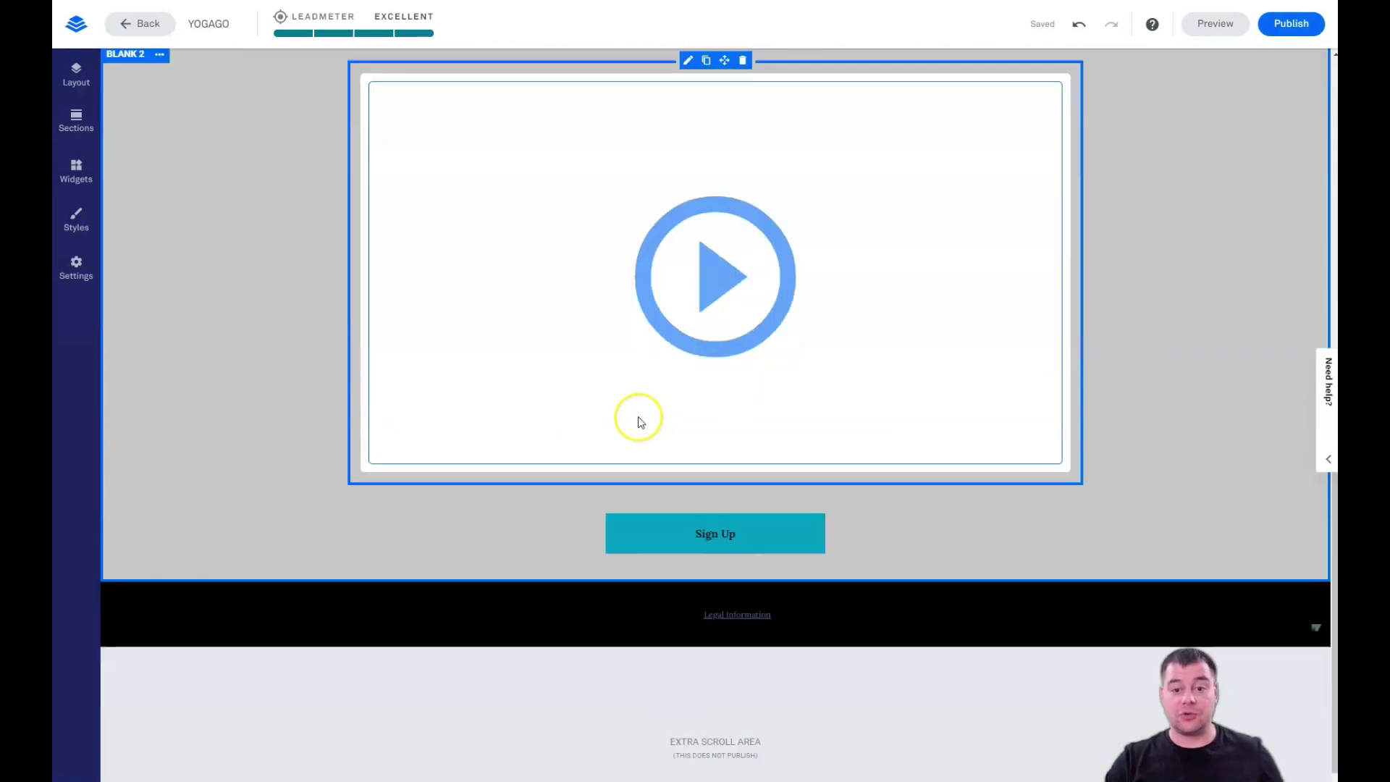
scroll(662, 414, up, 4)
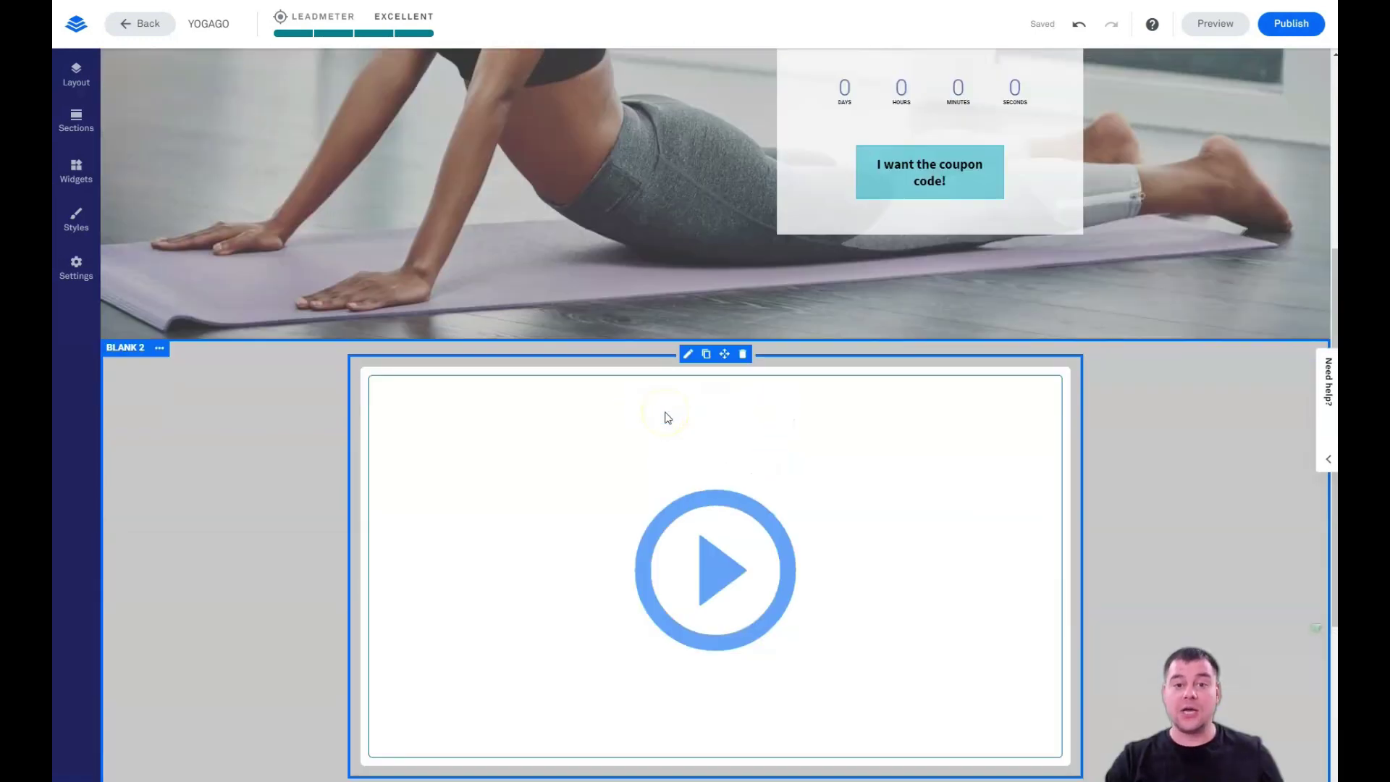
scroll(667, 418, down, 4)
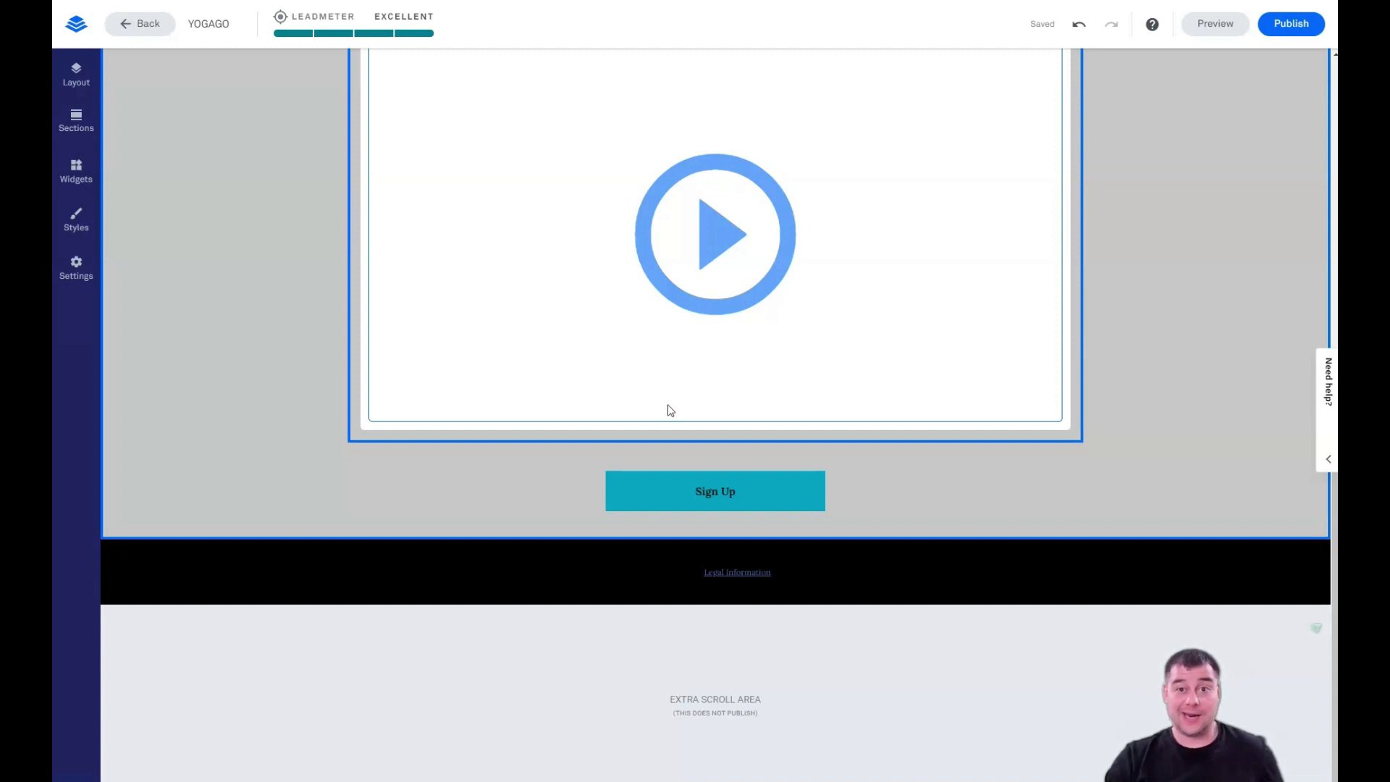
scroll(635, 391, up, 5)
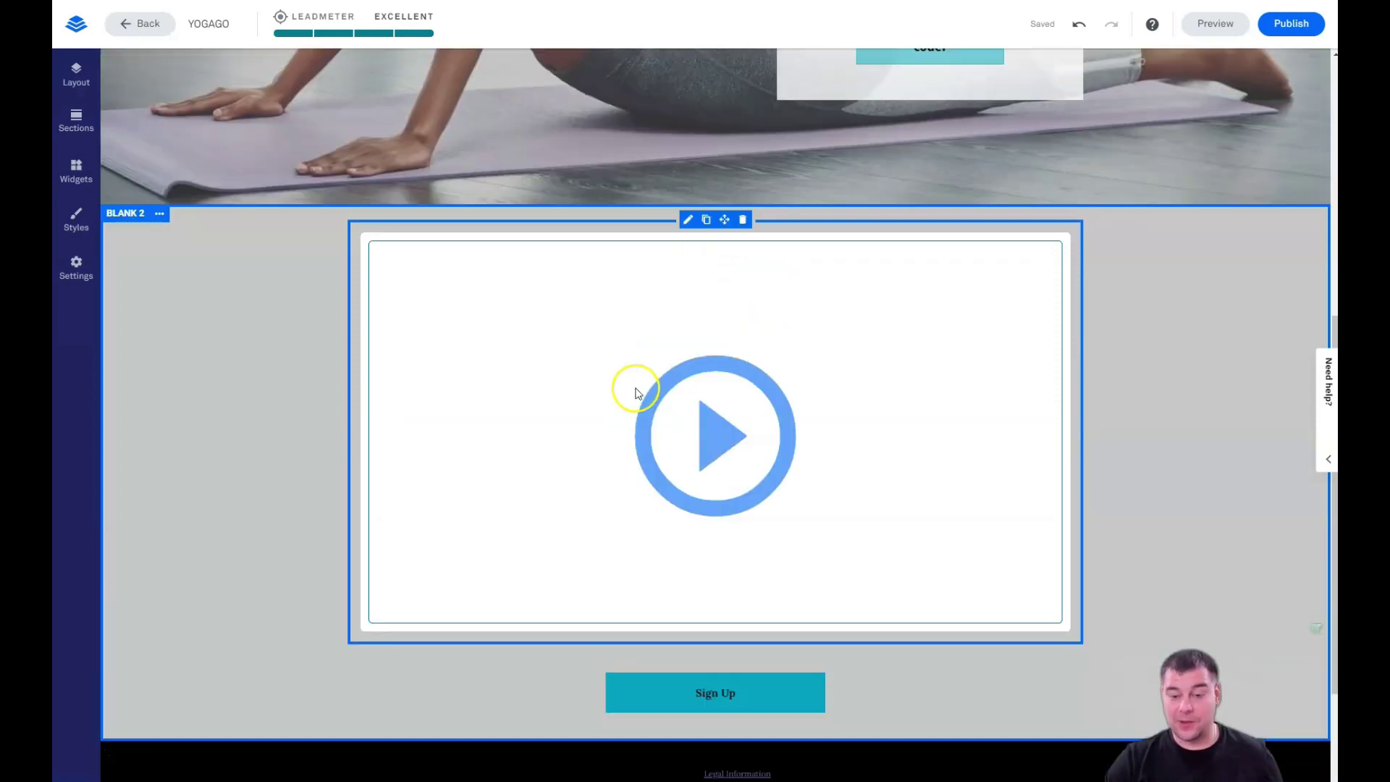
scroll(633, 386, up, 4)
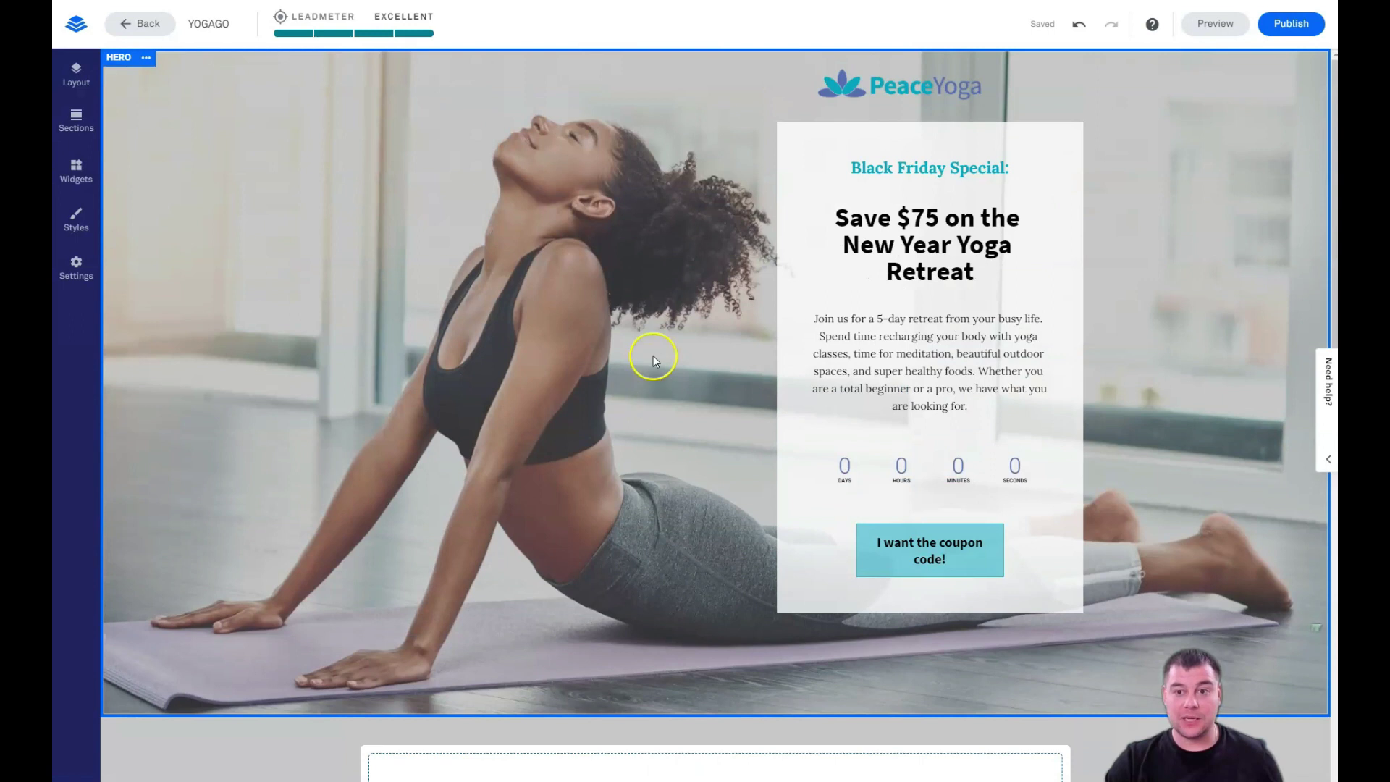